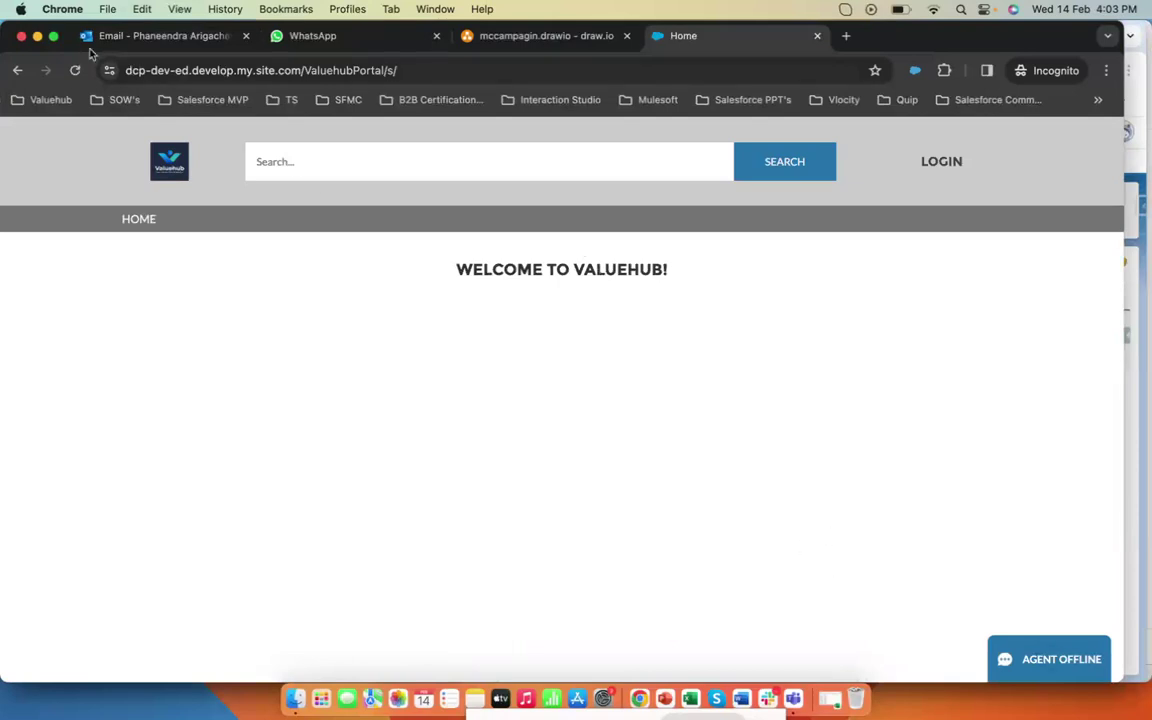
- Switch to the Service Console and set the Omni-Channel status to Available - Chat
{"action": "left_click", "coordinate": [37, 37]}
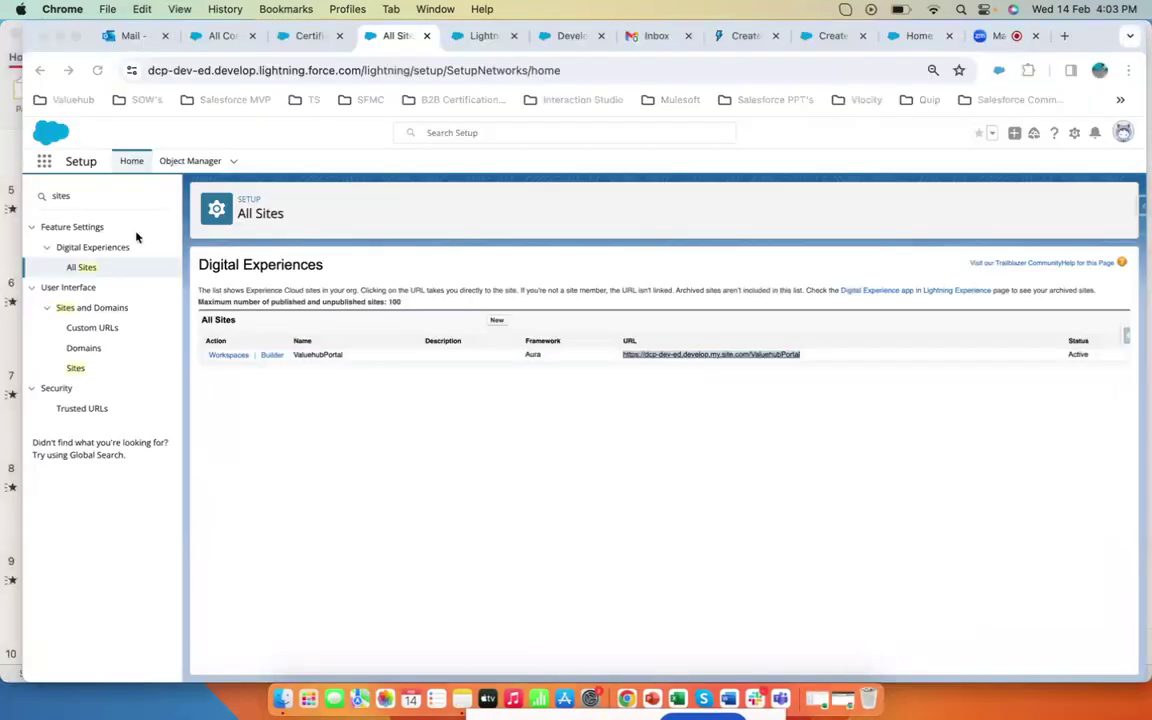
{"action": "left_click", "coordinate": [221, 36]}
{"action": "left_click", "coordinate": [90, 669]}
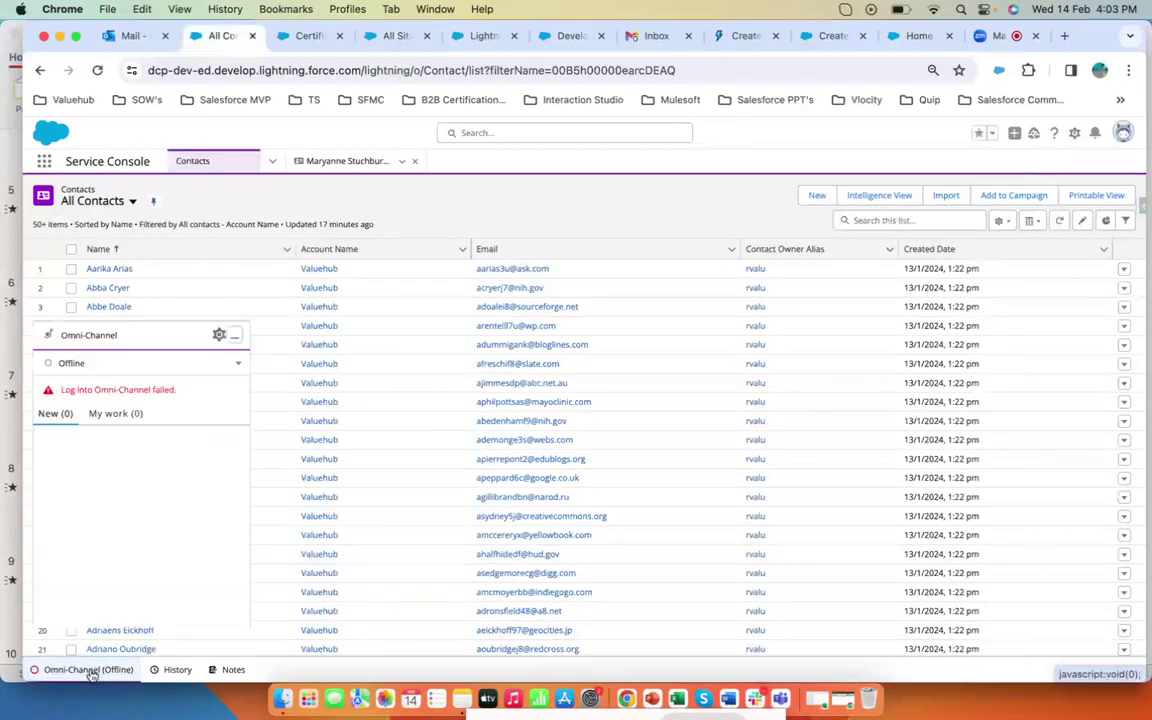
{"action": "left_click", "coordinate": [238, 393]}
{"action": "left_click", "coordinate": [210, 413]}
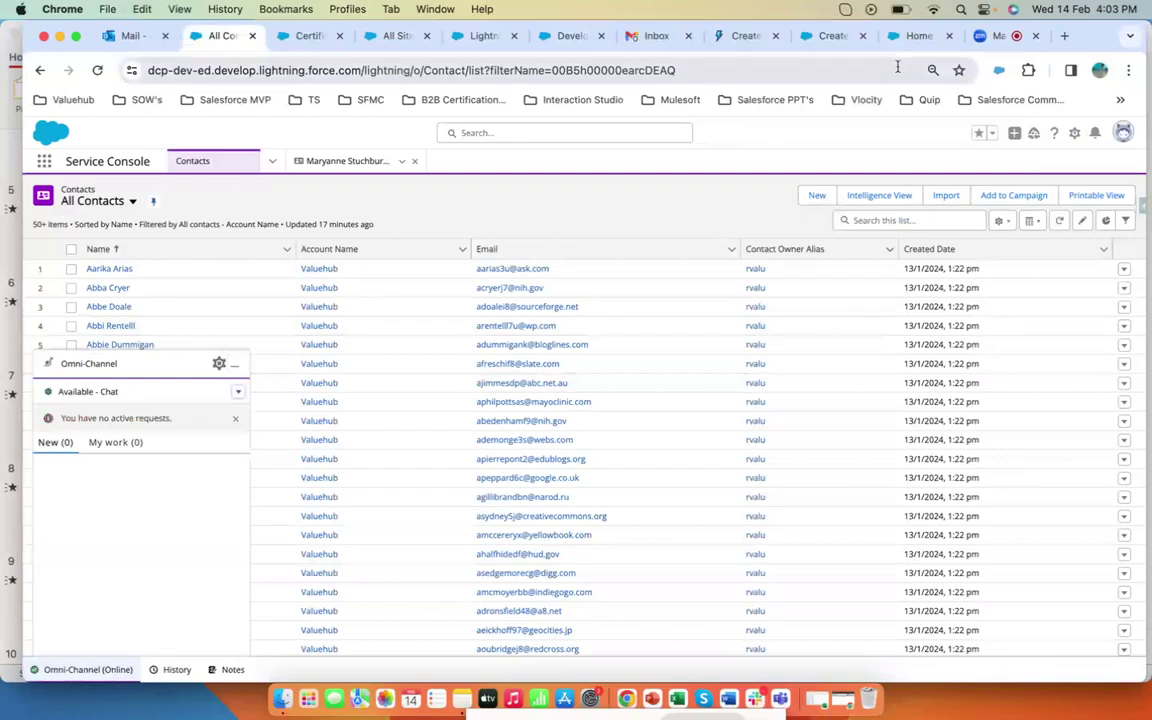
{"action": "left_click", "coordinate": [233, 364]}
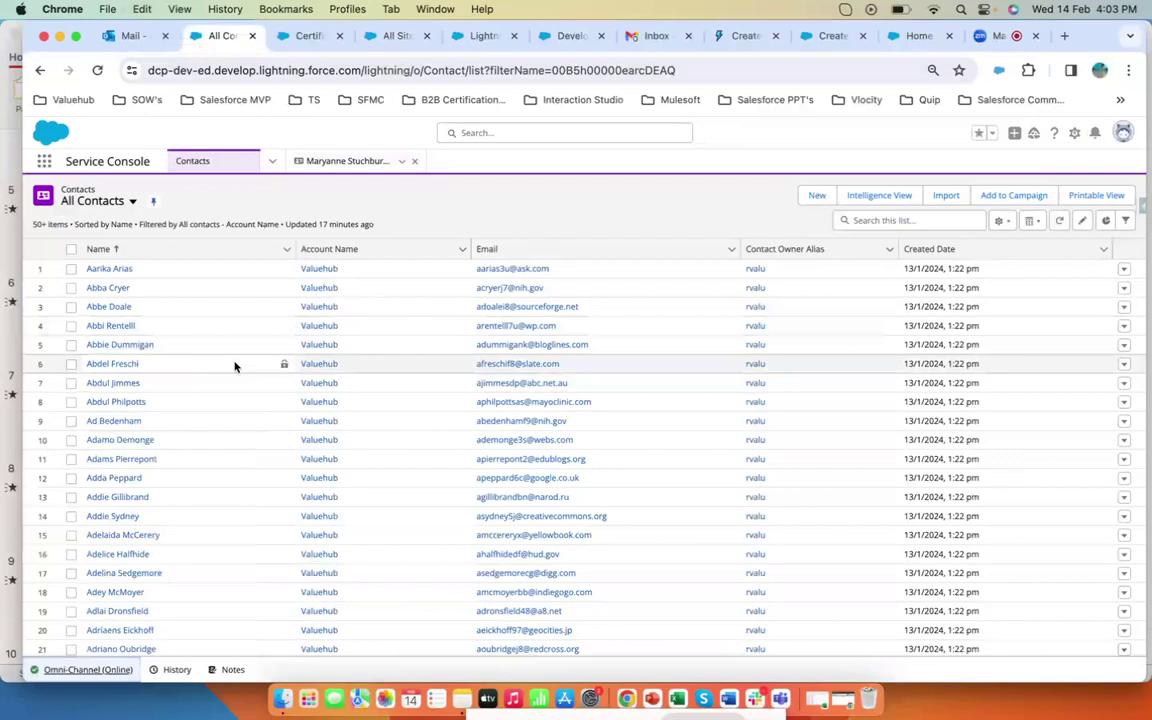
- Open the contact record tab and copy the contact's email address
{"action": "left_click", "coordinate": [336, 162]}
{"action": "left_click_drag", "start_coordinate": [362, 553], "coordinate": [216, 556]}
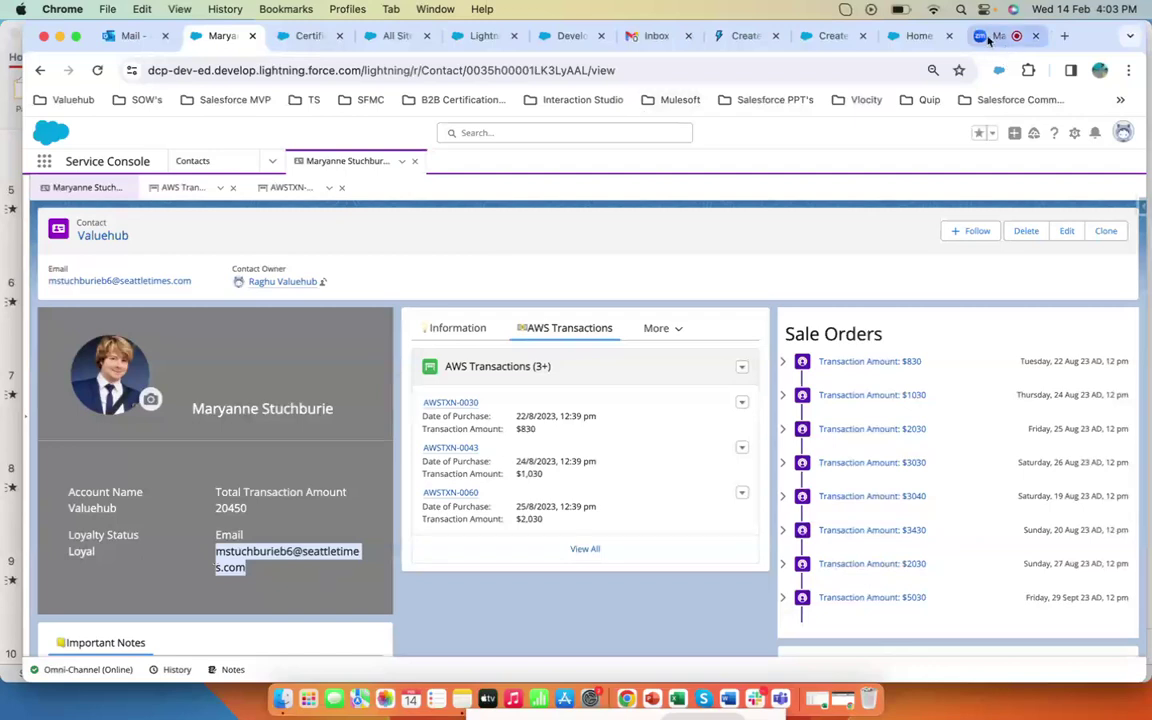
- Open the portal's chat form and fill in the email, the first name from the email's username, and last name Test
{"action": "left_click", "coordinate": [842, 700]}
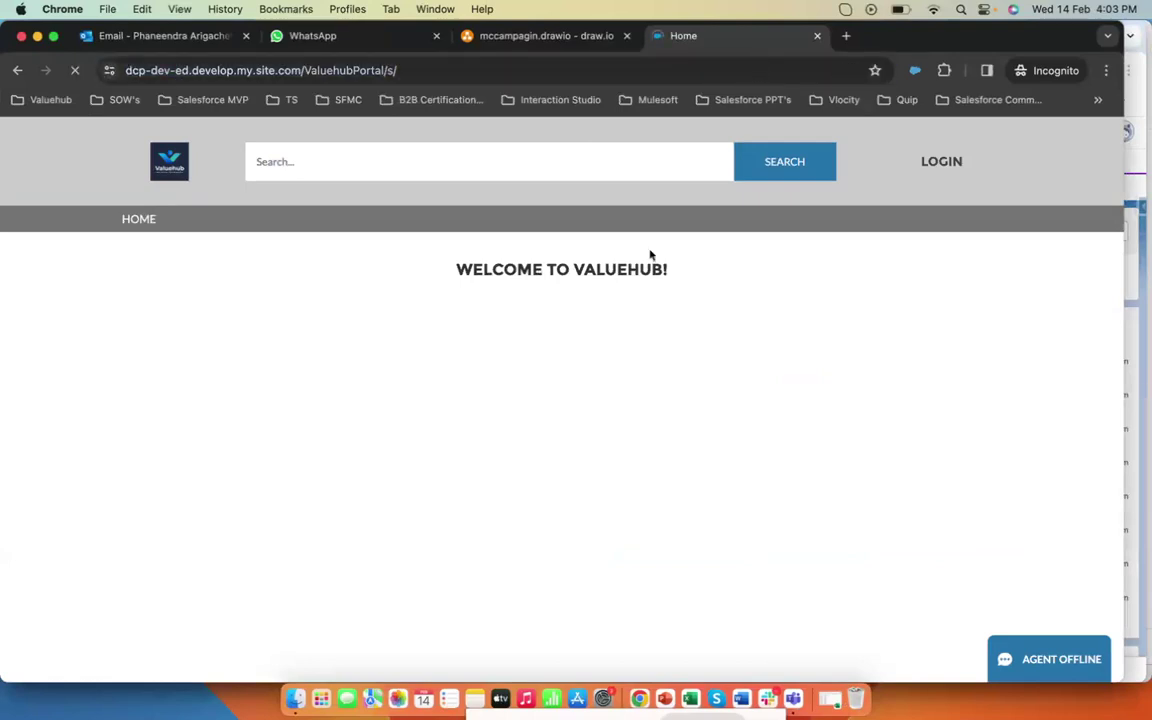
{"action": "left_click", "coordinate": [1018, 660]}
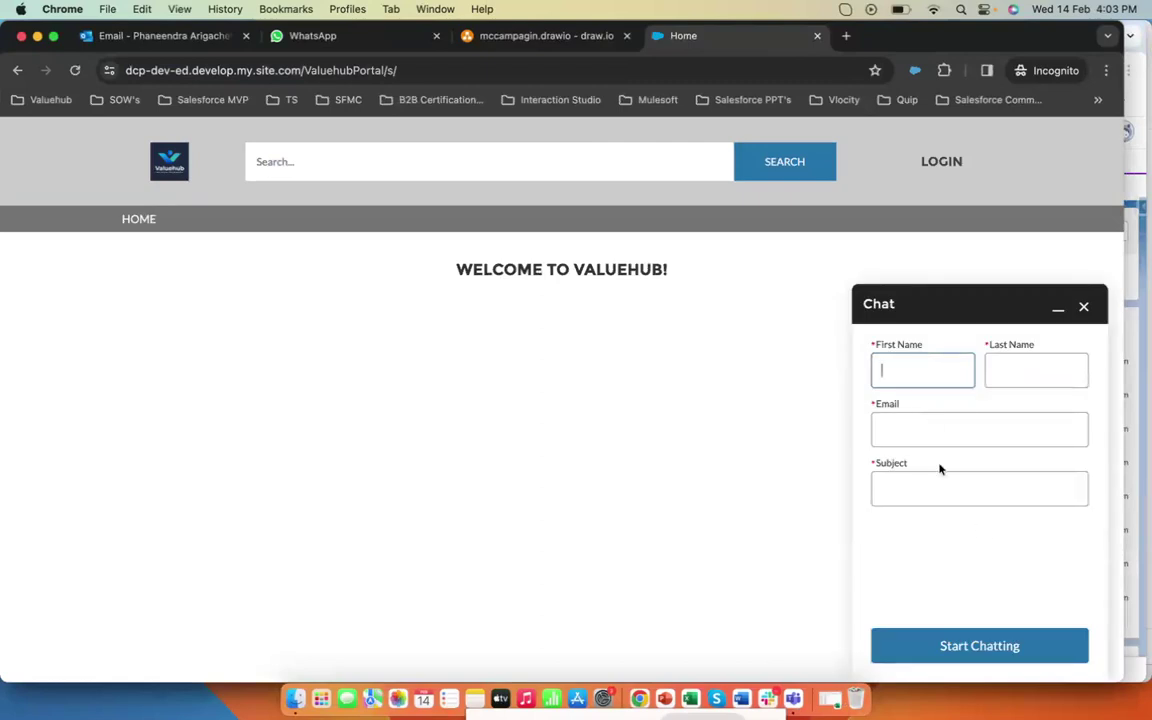
{"action": "left_click", "coordinate": [941, 488]}
{"action": "left_click", "coordinate": [943, 430]}
{"action": "key", "text": "super+v"}
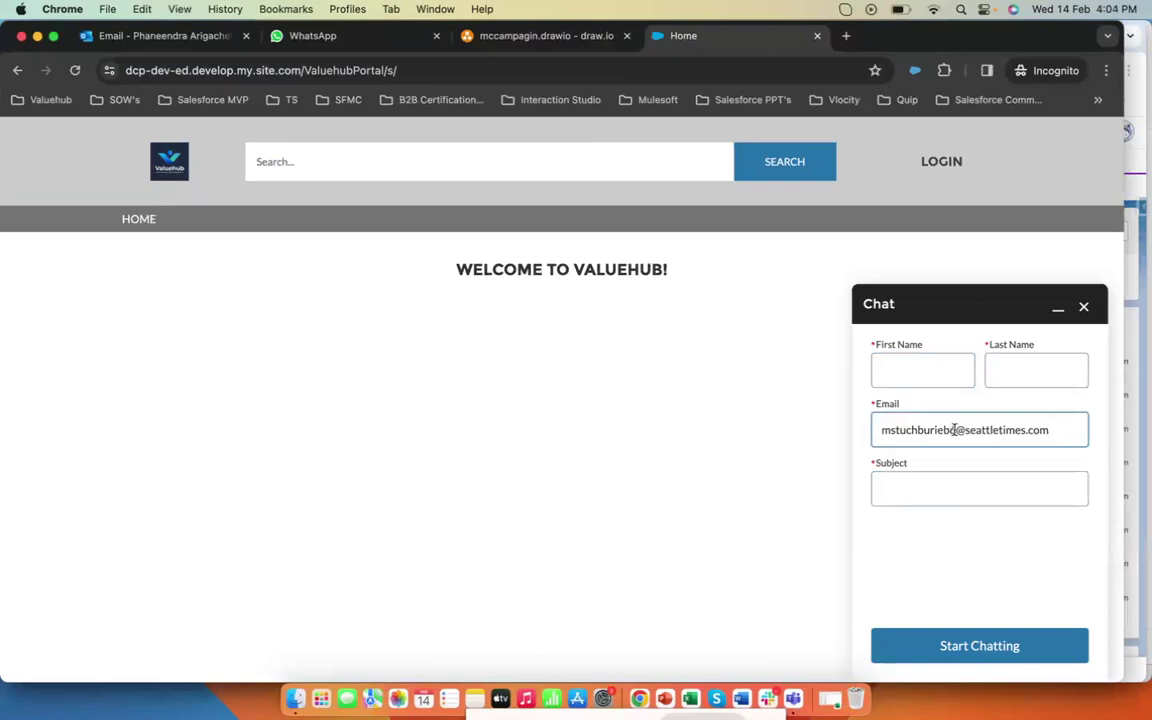
{"action": "left_click_drag", "start_coordinate": [955, 430], "coordinate": [884, 430]}
{"action": "left_click", "coordinate": [913, 373]}
{"action": "left_click", "coordinate": [1003, 370]}
{"action": "type", "text": "Test"}
- Enter the subject 'I would like to cancel my latest order, please help us' and start the chat
{"action": "left_click", "coordinate": [975, 489]}
{"action": "type", "text": "I would like to cancel"}
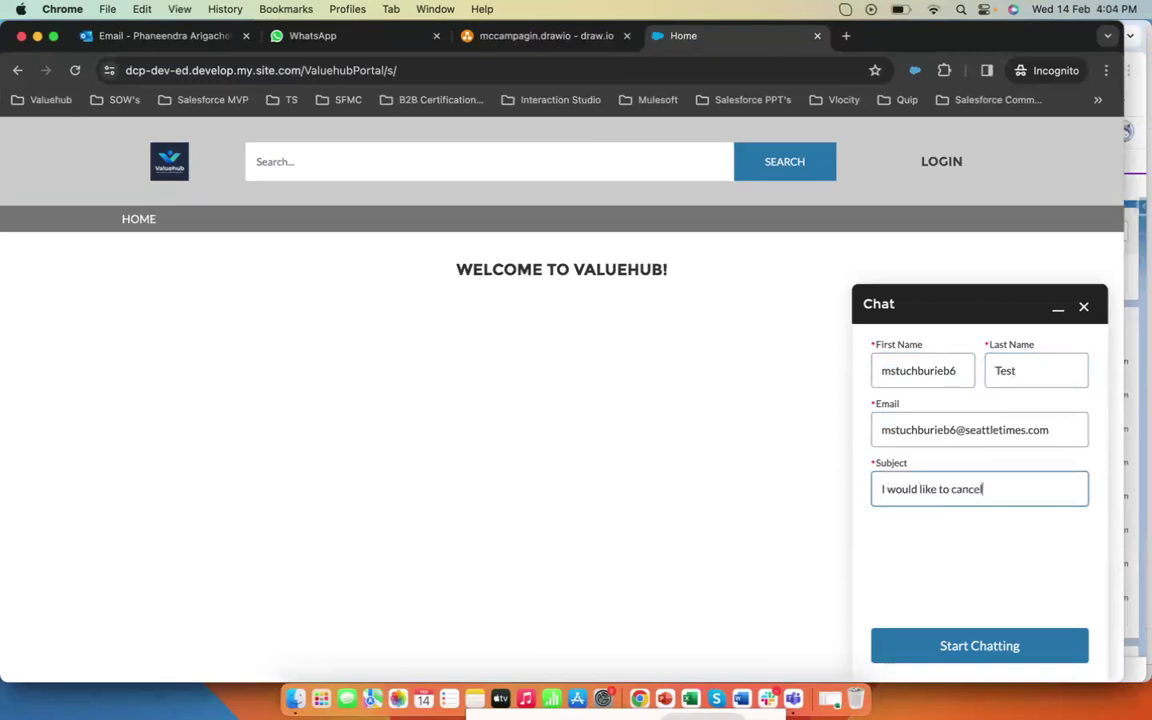
{"action": "type", "text": " my latest order, pleas ehelp us"}
{"action": "left_click", "coordinate": [984, 622]}
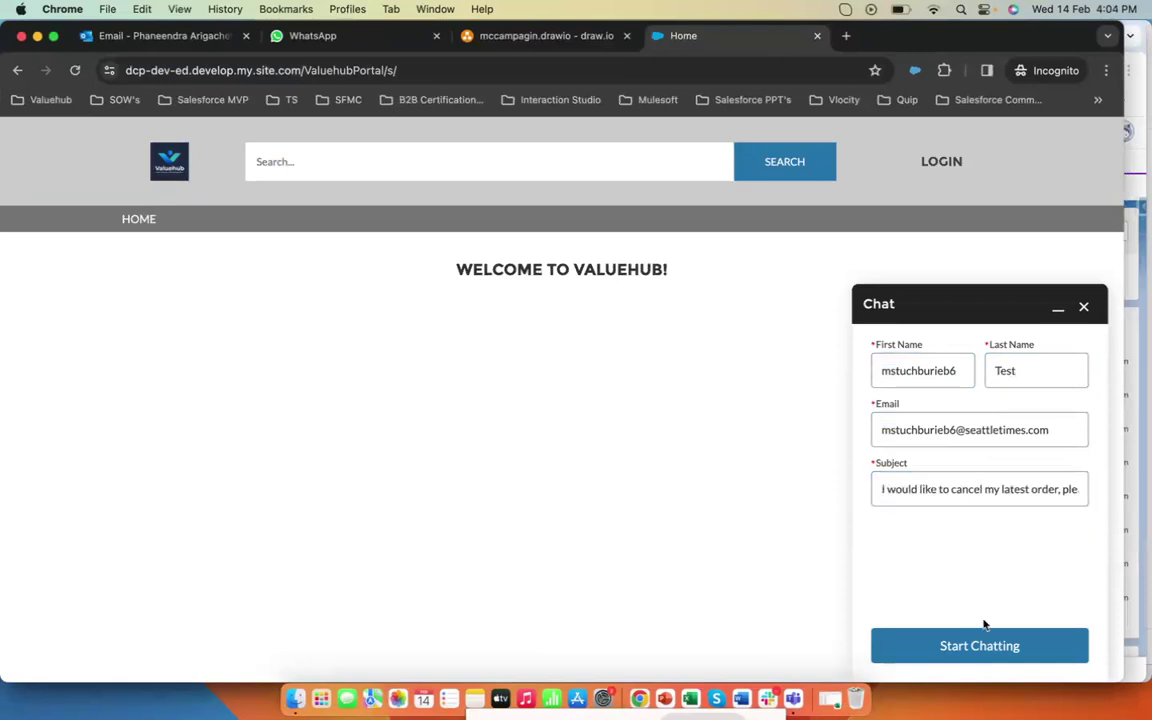
{"action": "left_click", "coordinate": [988, 646]}
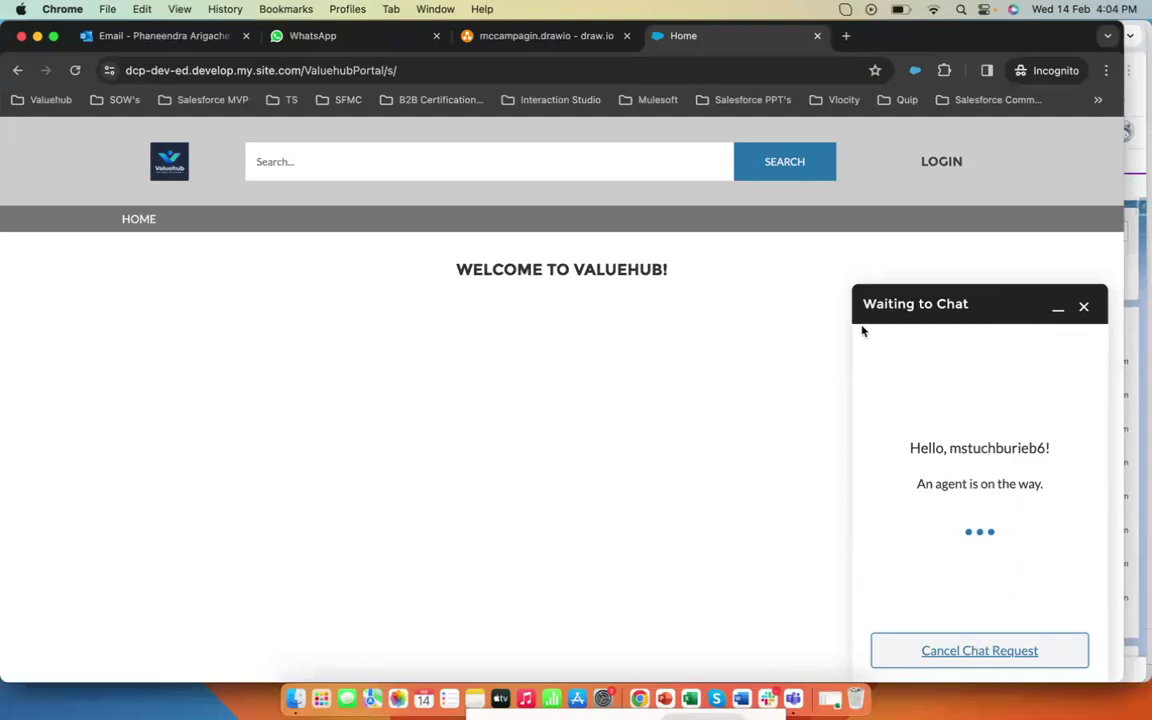
- Accept the incoming chat request in Omni-Channel in the Service Console
{"action": "left_click", "coordinate": [37, 37]}
{"action": "left_click", "coordinate": [77, 669]}
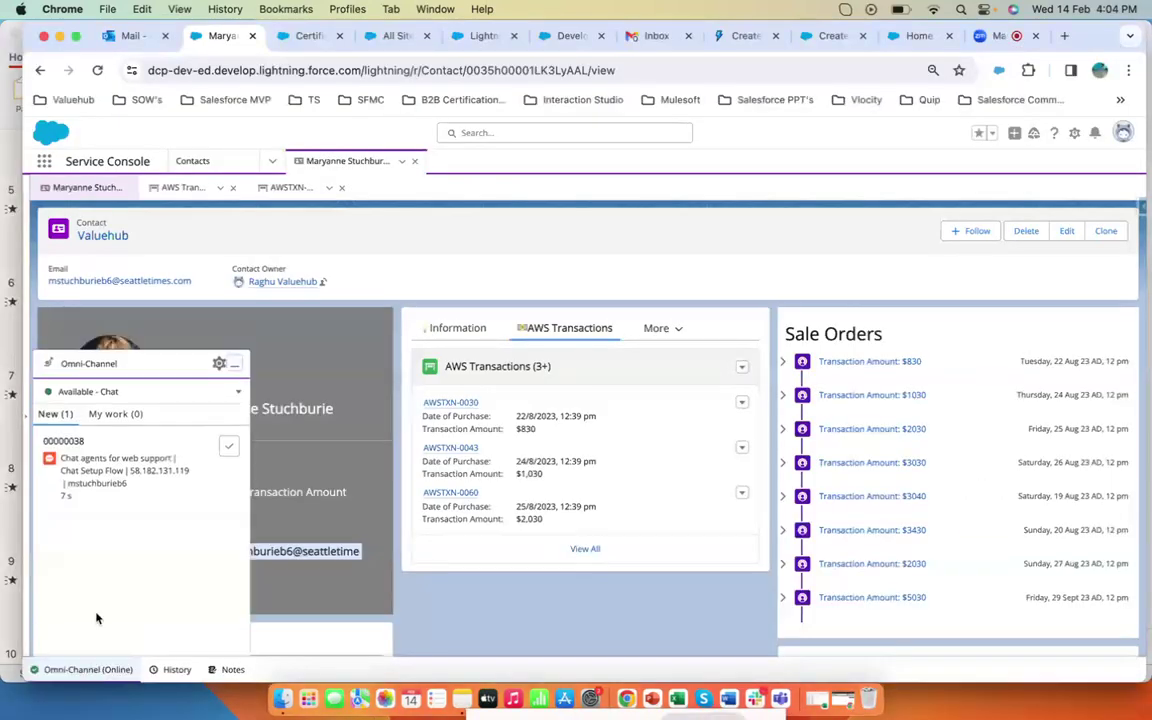
{"action": "mouse_move", "coordinate": [127, 482]}
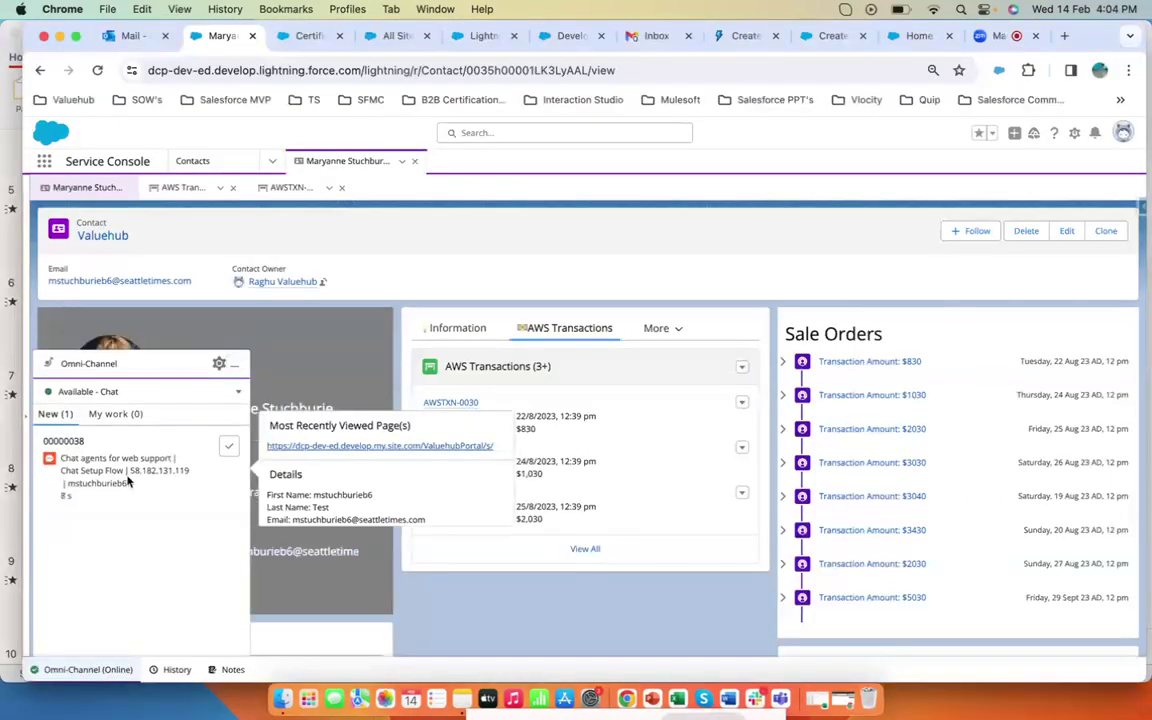
{"action": "left_click", "coordinate": [228, 447]}
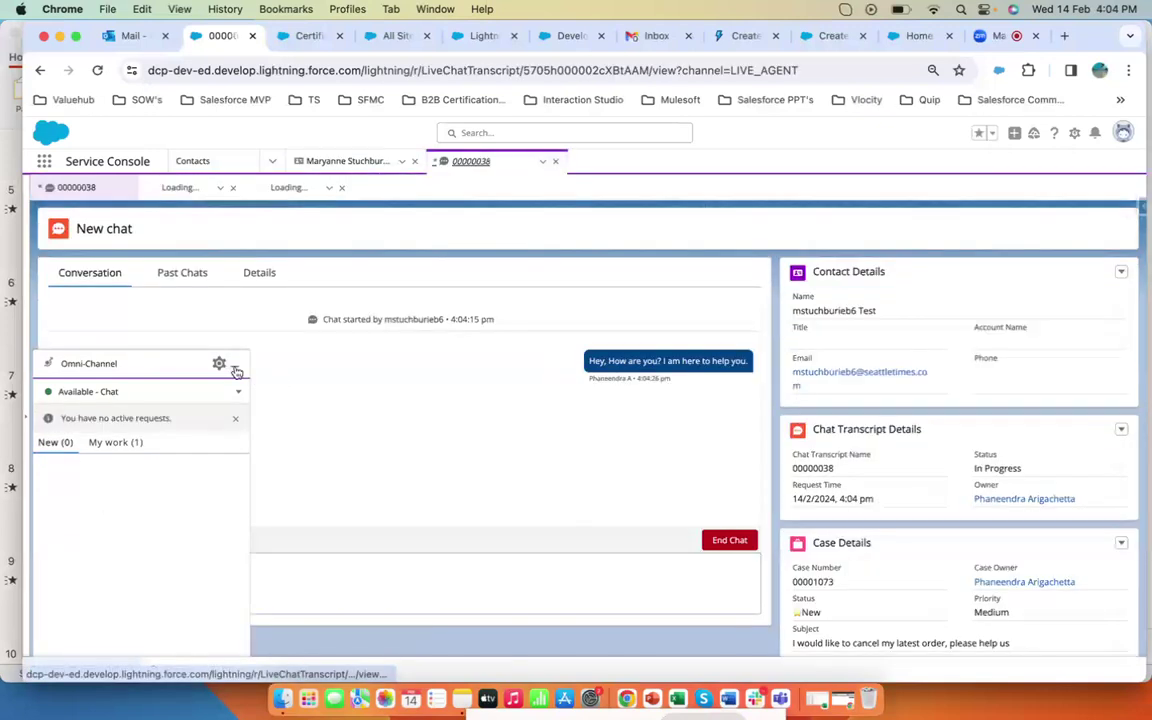
- Send the customer a greeting addressing them by name and asking 'how can i help you'
{"action": "left_click", "coordinate": [236, 369]}
{"action": "left_click", "coordinate": [380, 570]}
{"action": "type", "text": "Hi Dear ma"}
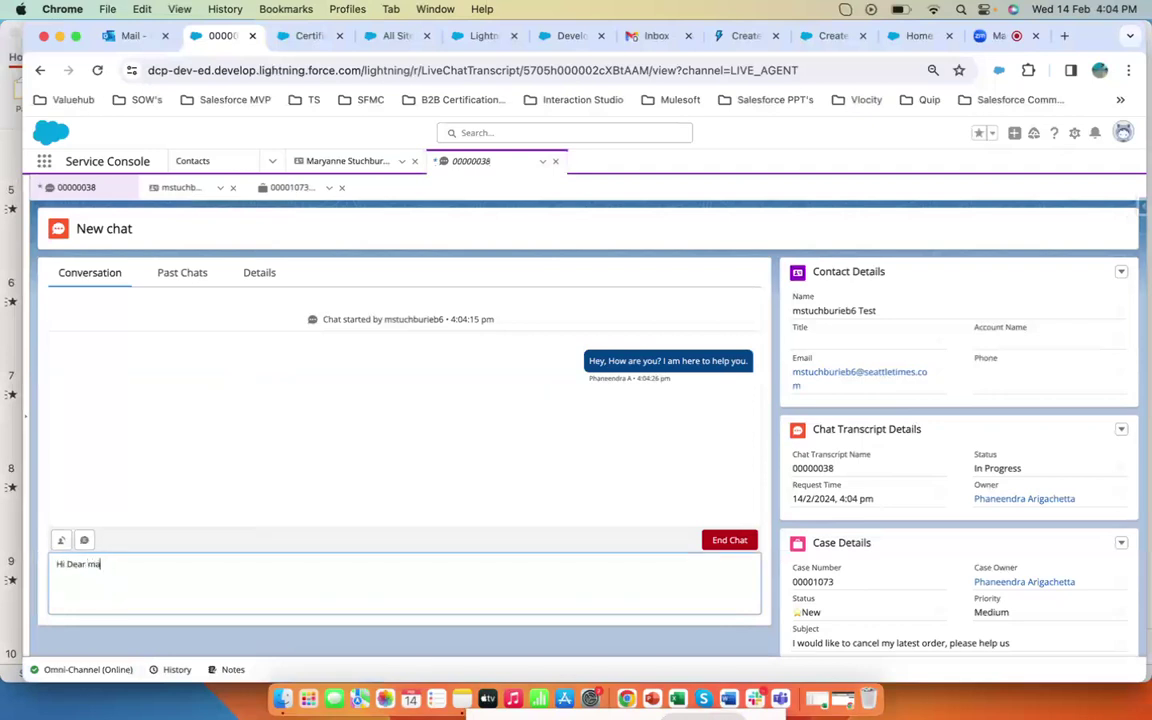
{"action": "type", "text": "stu, how can i help you"}
{"action": "key", "text": "Return"}
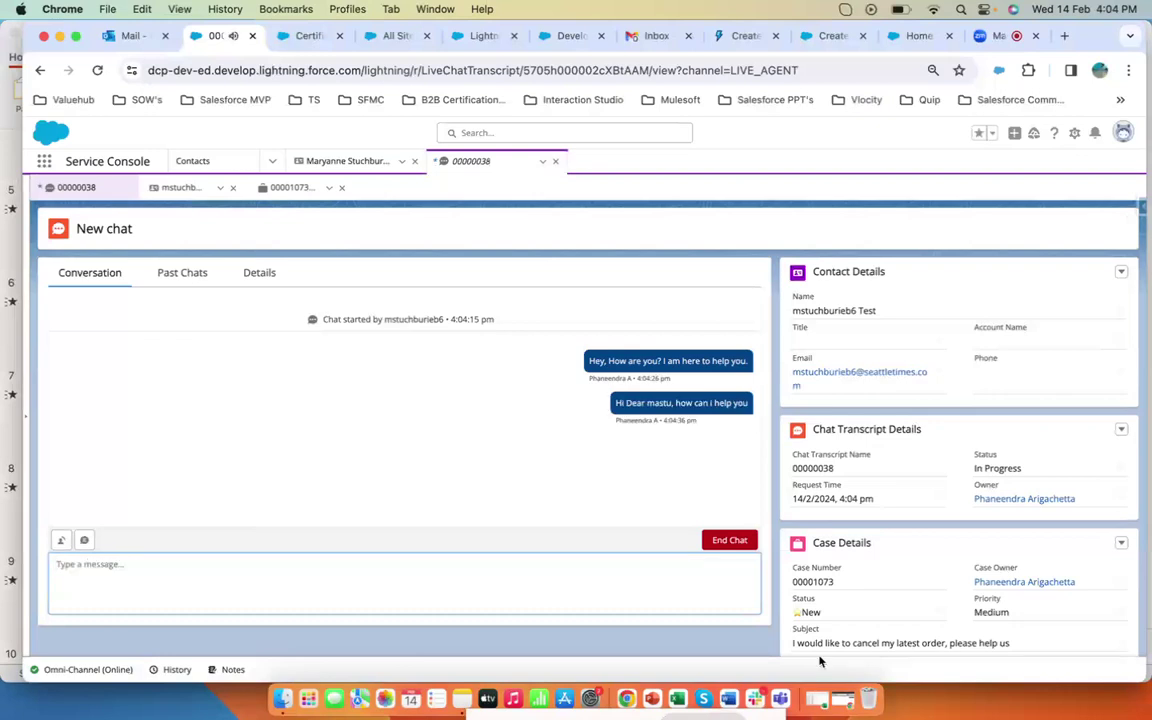
- In the portal chat, send as the customer 'I would like to cancel my recent order doen tnx around ~5000 USd'
{"action": "left_click", "coordinate": [846, 703]}
{"action": "left_click", "coordinate": [882, 656]}
{"action": "type", "text": "I would like to cancel my recent order doen w"}
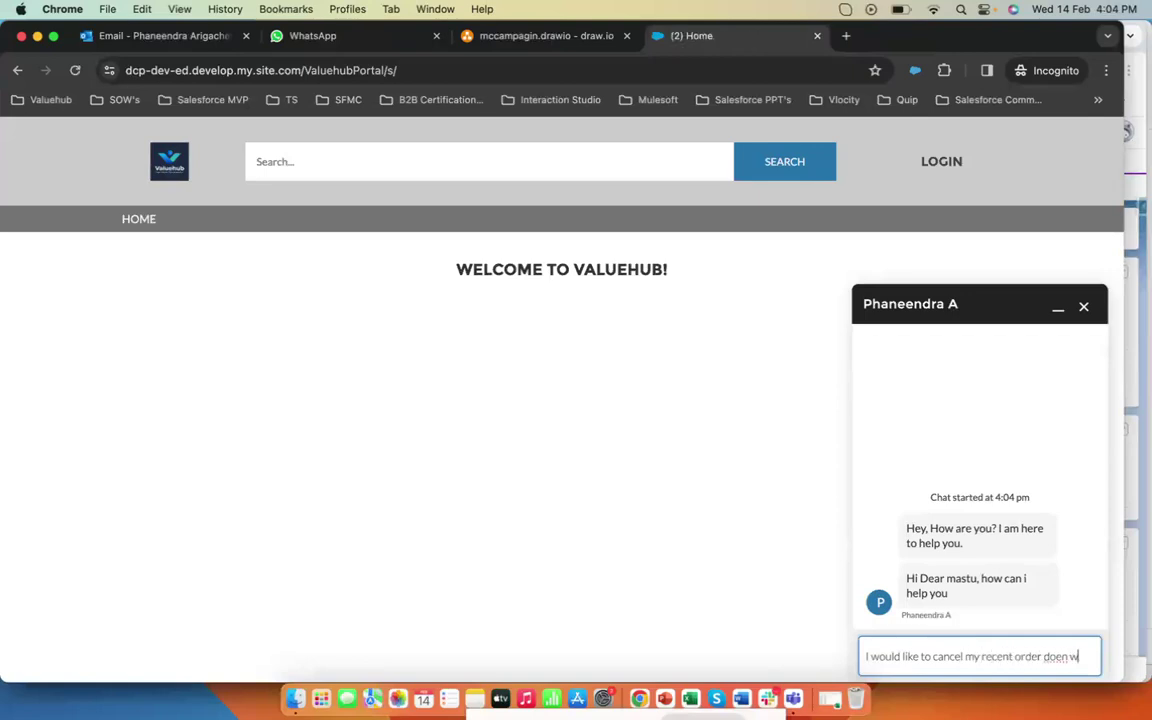
{"action": "key", "text": "BackSpace"}
{"action": "type", "text": "tnx around ~5000 USd"}
{"action": "key", "text": "Return"}
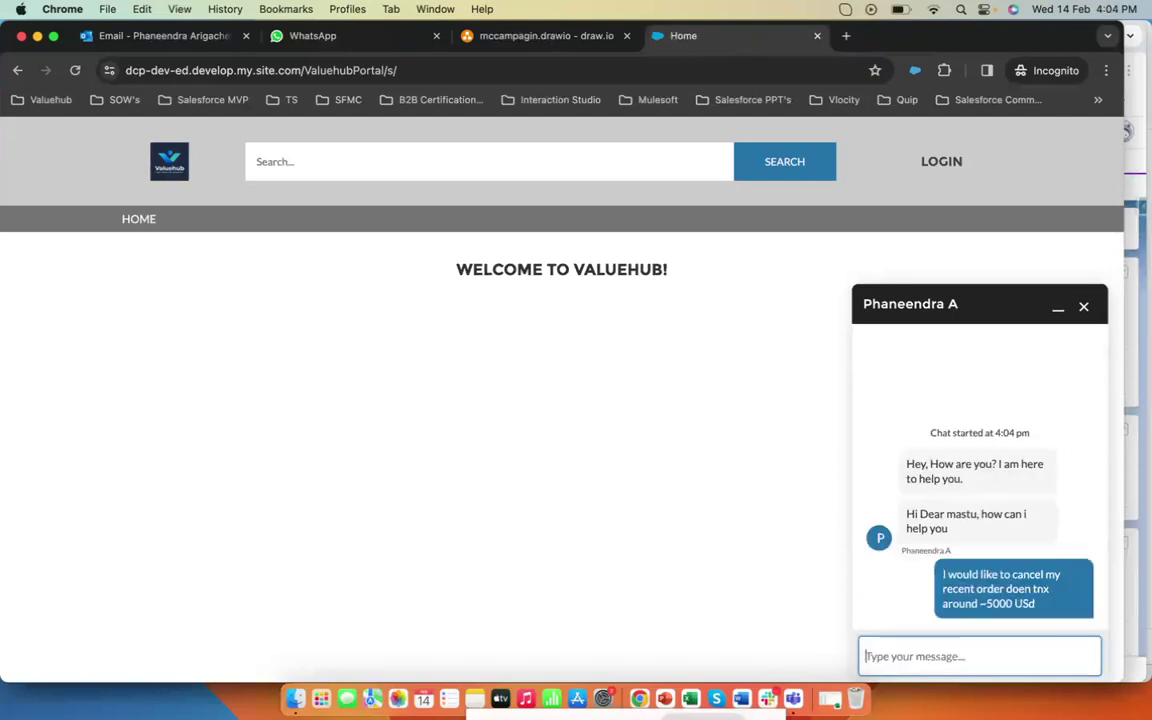
- Reply in the agent chat with 'Sure, let me check'
{"action": "left_click", "coordinate": [37, 36]}
{"action": "left_click", "coordinate": [384, 565]}
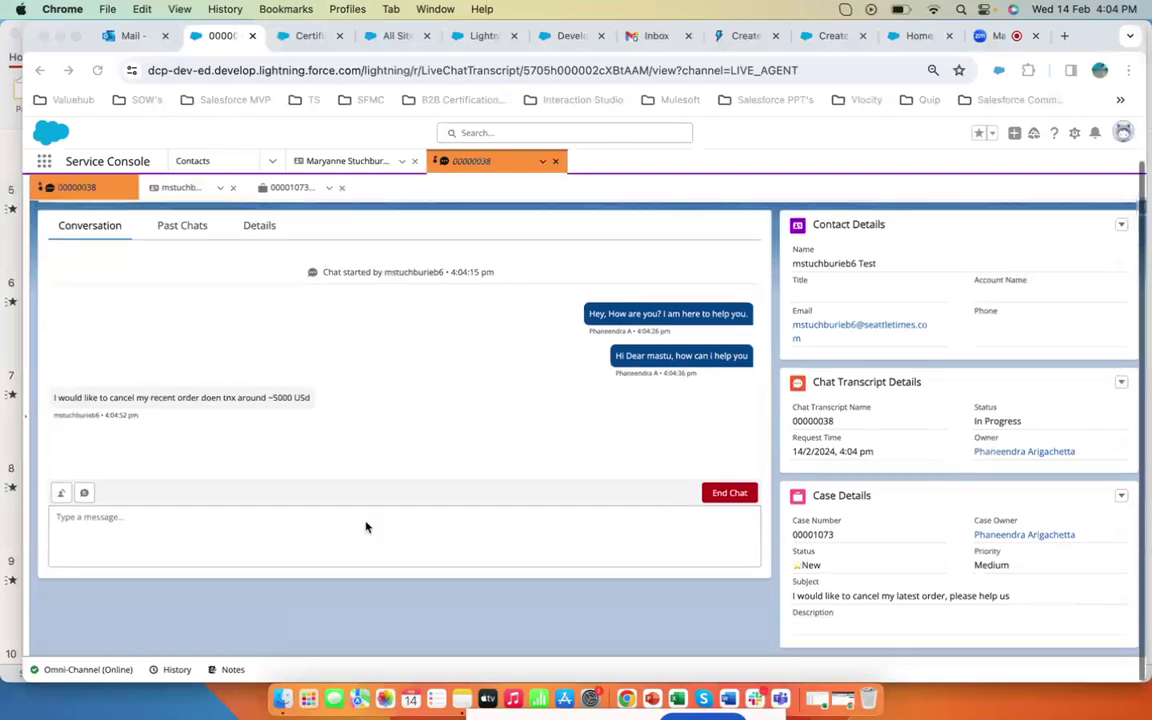
{"action": "type", "text": "Sure, let me check"}
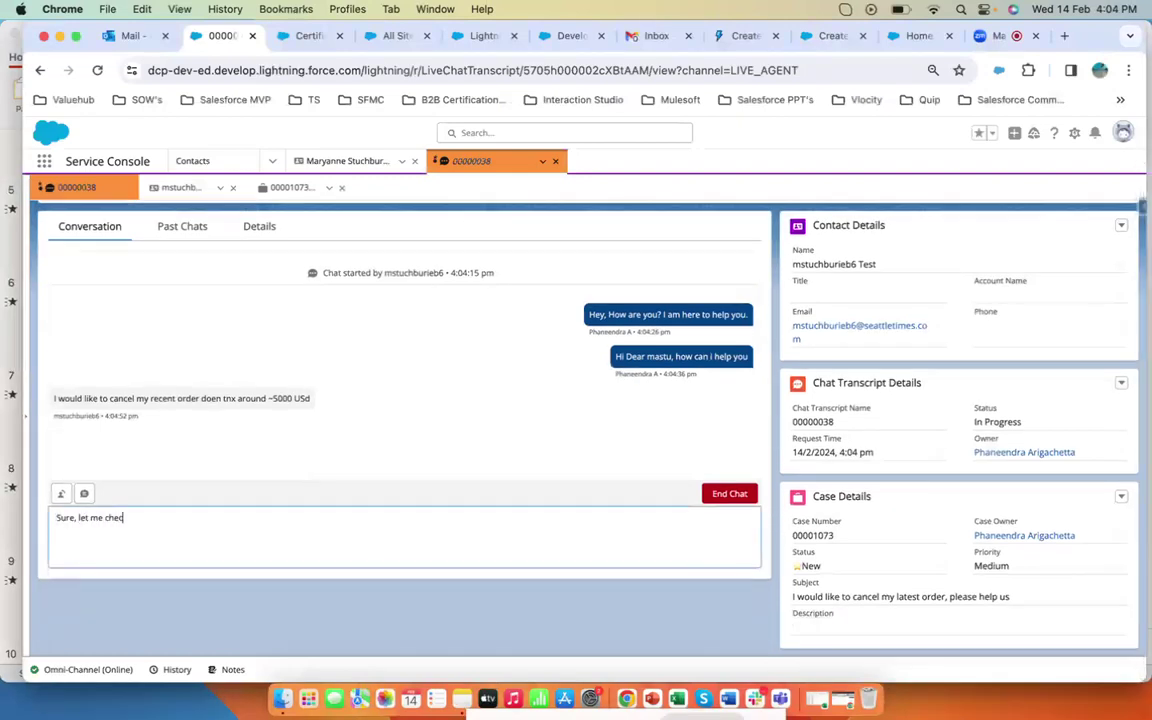
{"action": "key", "text": "Return"}
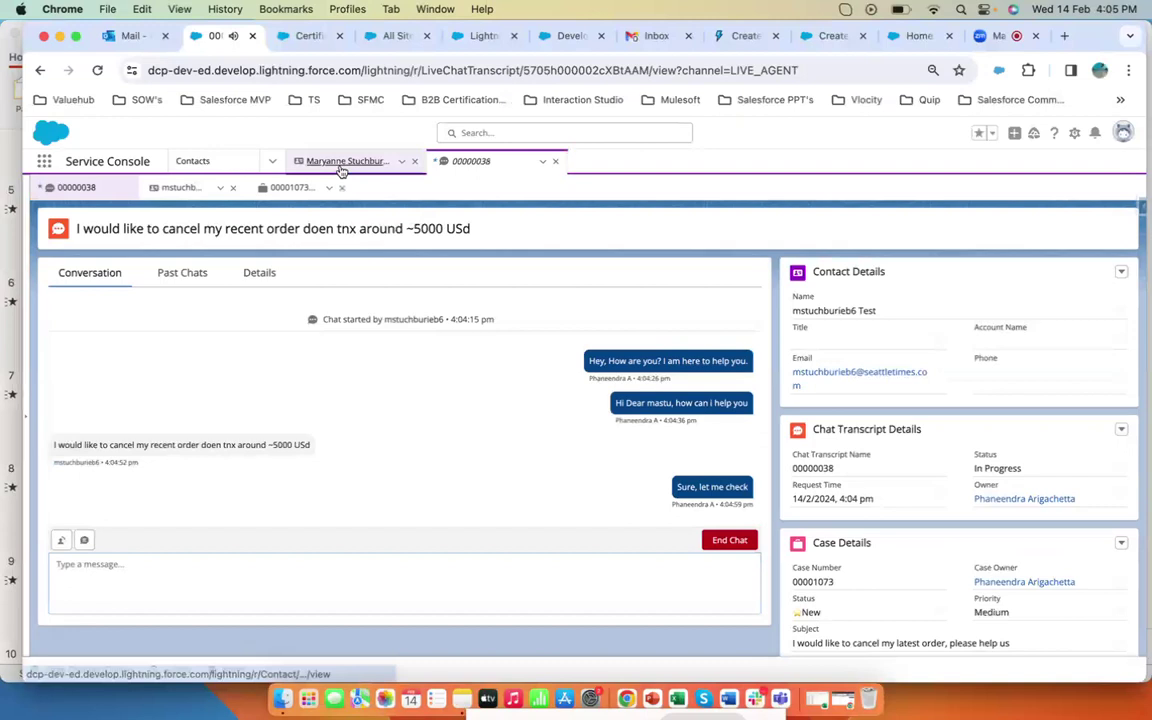
- Open the contact's AWS transaction AWSTXN-0237 from the full transactions list and copy its date of purchase
{"action": "left_click", "coordinate": [340, 161]}
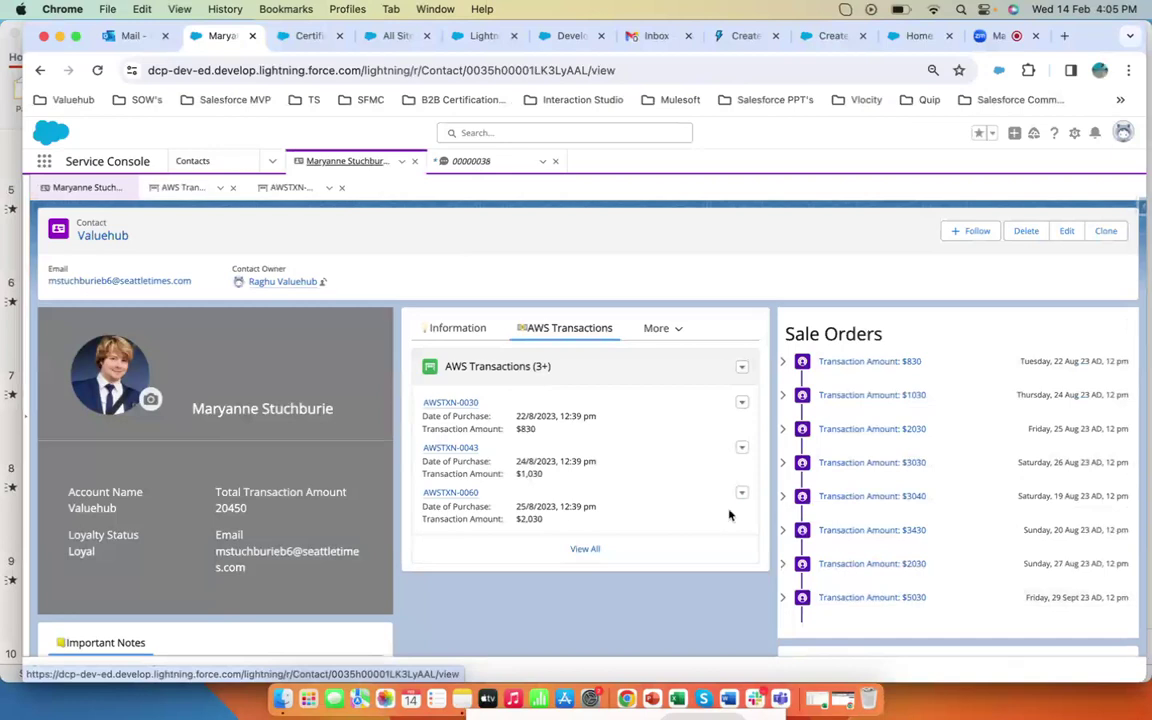
{"action": "left_click", "coordinate": [594, 551]}
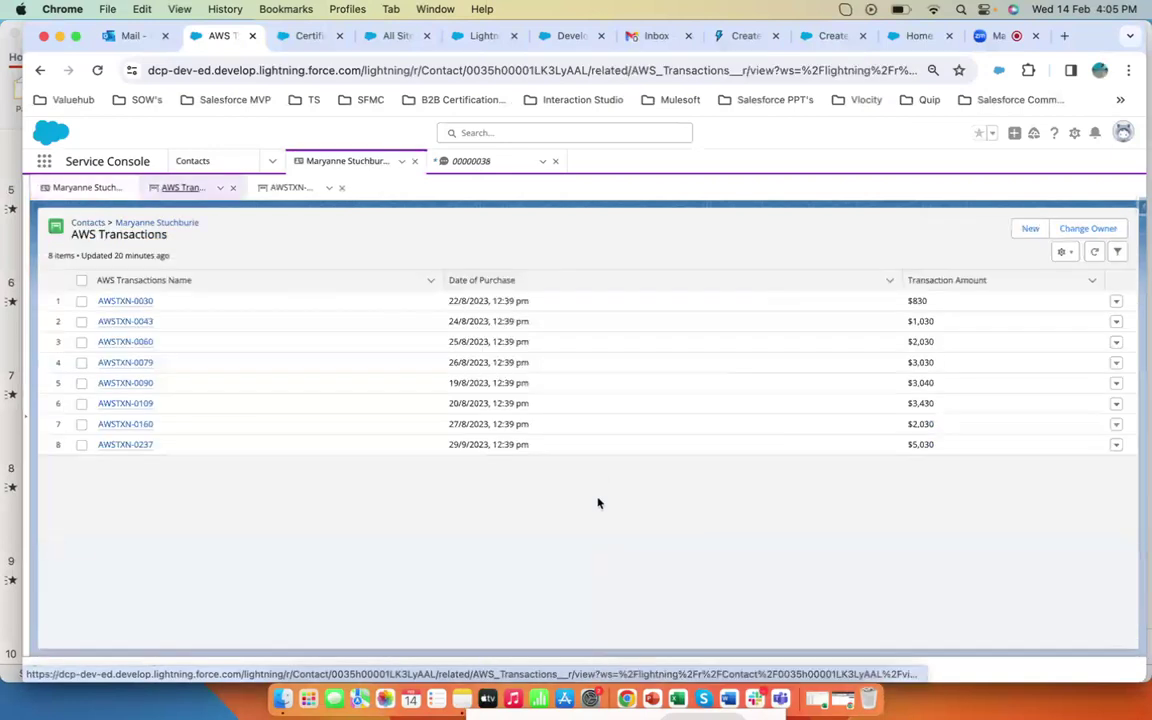
{"action": "left_click", "coordinate": [120, 444]}
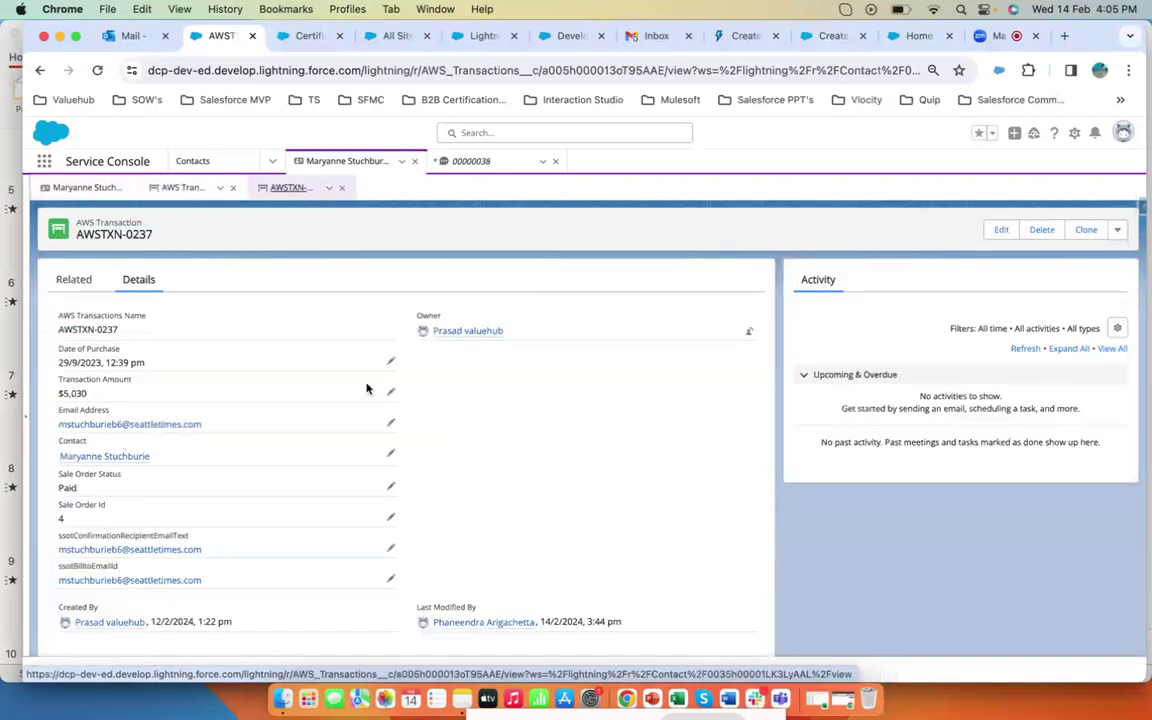
{"action": "left_click_drag", "start_coordinate": [256, 392], "coordinate": [58, 393]}
{"action": "left_click_drag", "start_coordinate": [148, 363], "coordinate": [57, 366]}
{"action": "key", "text": "super+c"}
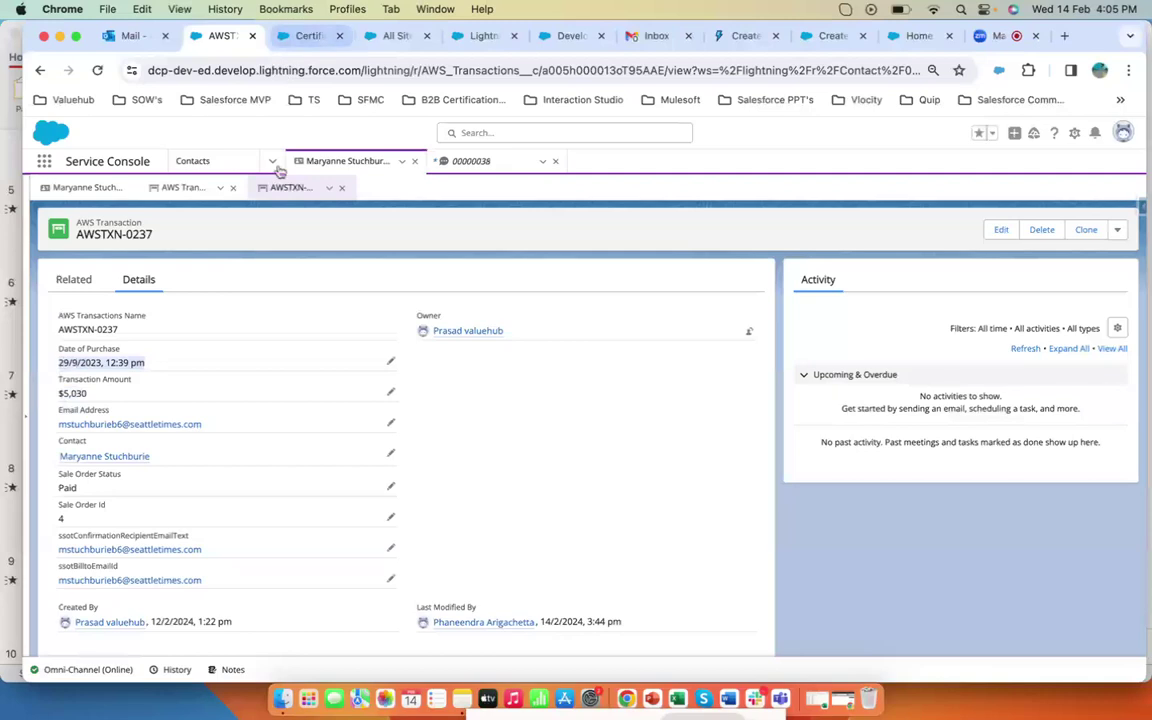
- Send the customer a message confirming the order date 29/9/2023, 12:39 pm and the amount 5030 USD
{"action": "left_click", "coordinate": [467, 162]}
{"action": "left_click", "coordinate": [411, 586]}
{"action": "type", "text": "Hi"}
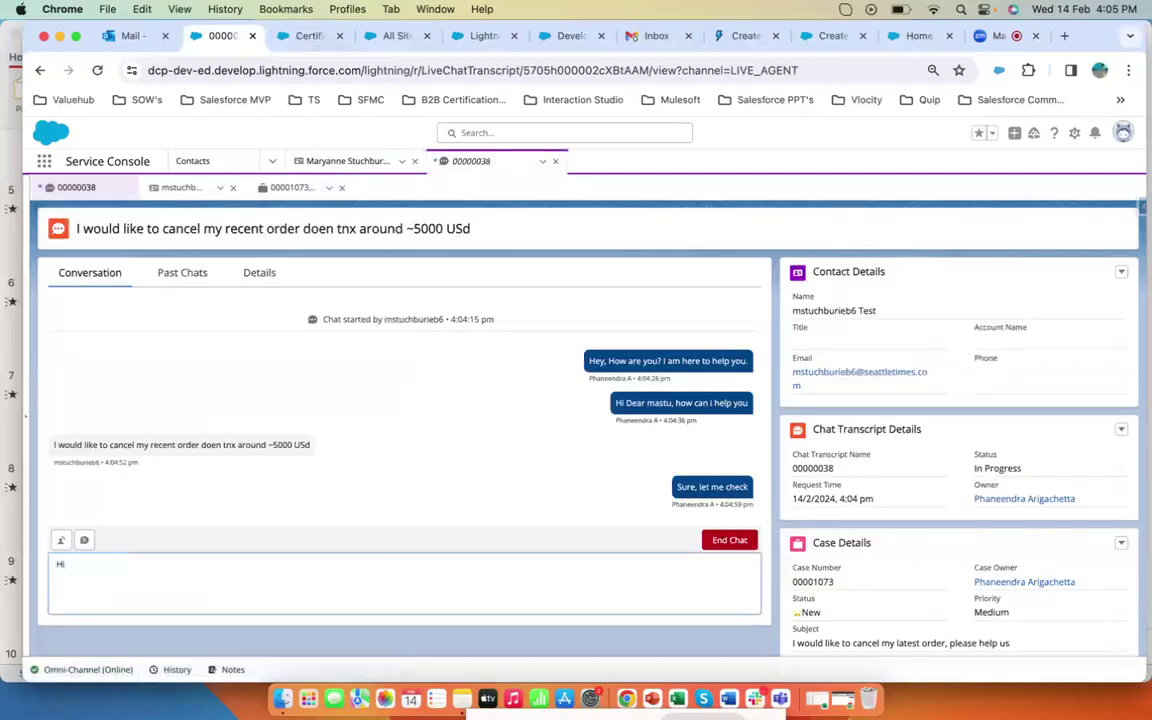
{"action": "type", "text": " Dear, can you confirm once on these dteais, your pu"}
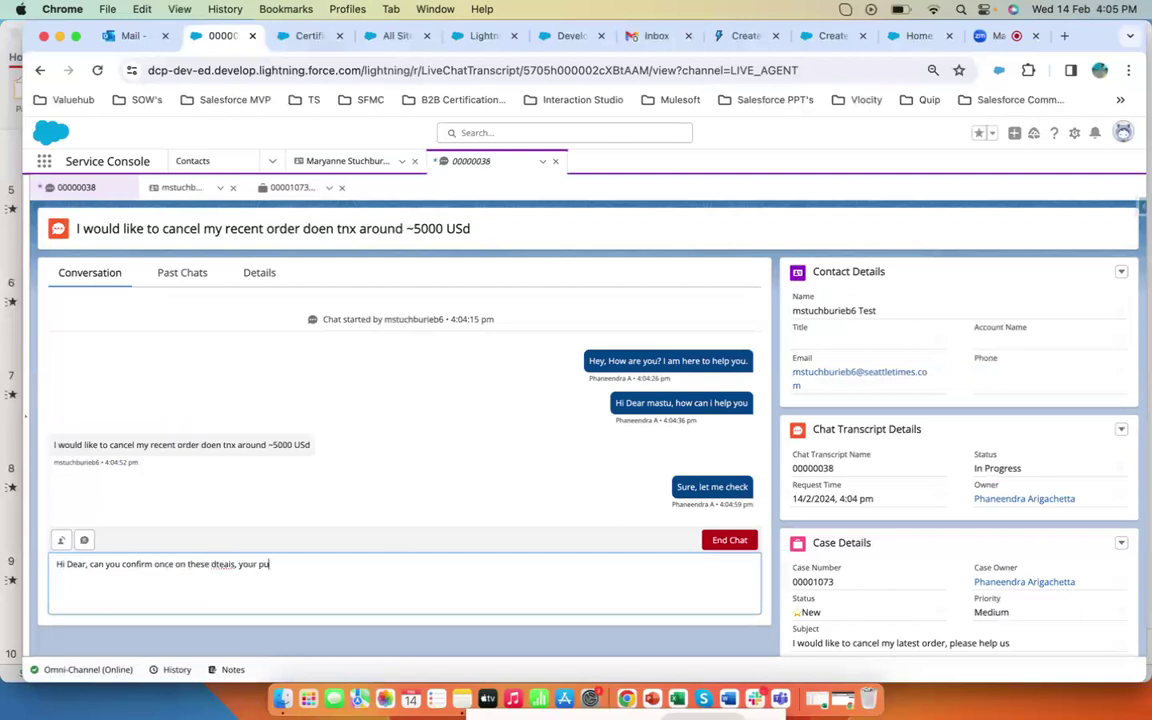
{"action": "type", "text": "f purhcase would be :"}
{"action": "key", "text": "super+v"}
{"action": "type", "text": "abd the amoun"}
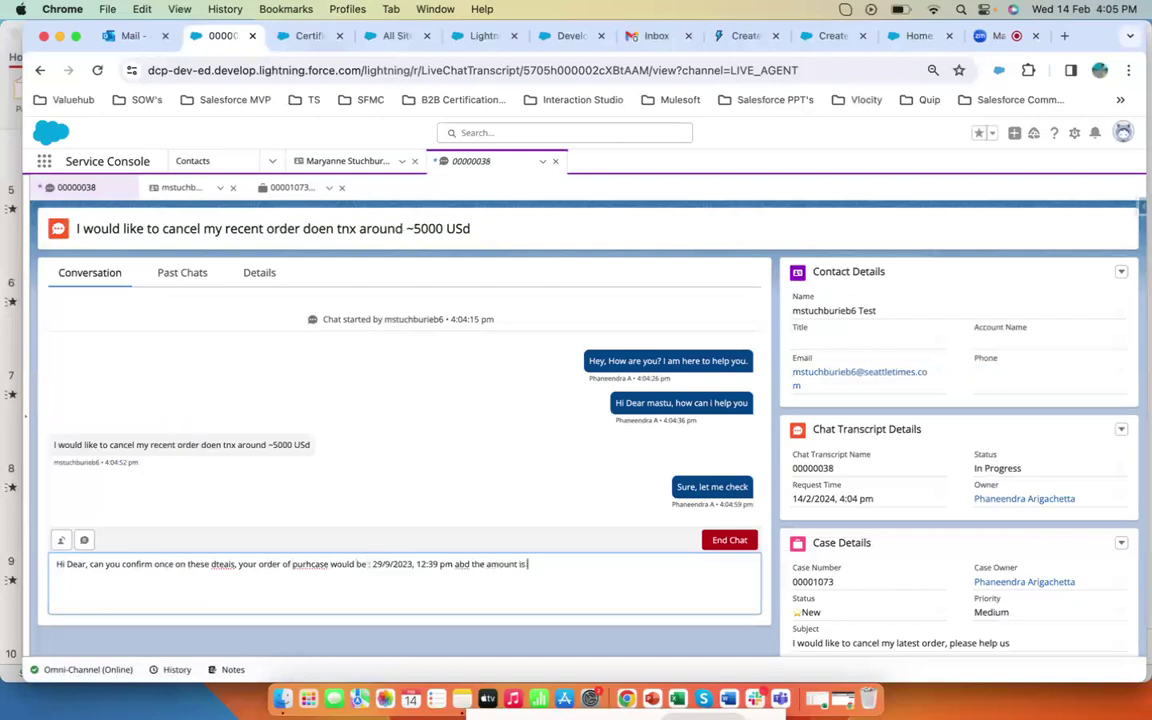
{"action": "type", "text": "t is 5030 USD"}
{"action": "key", "text": "Return"}
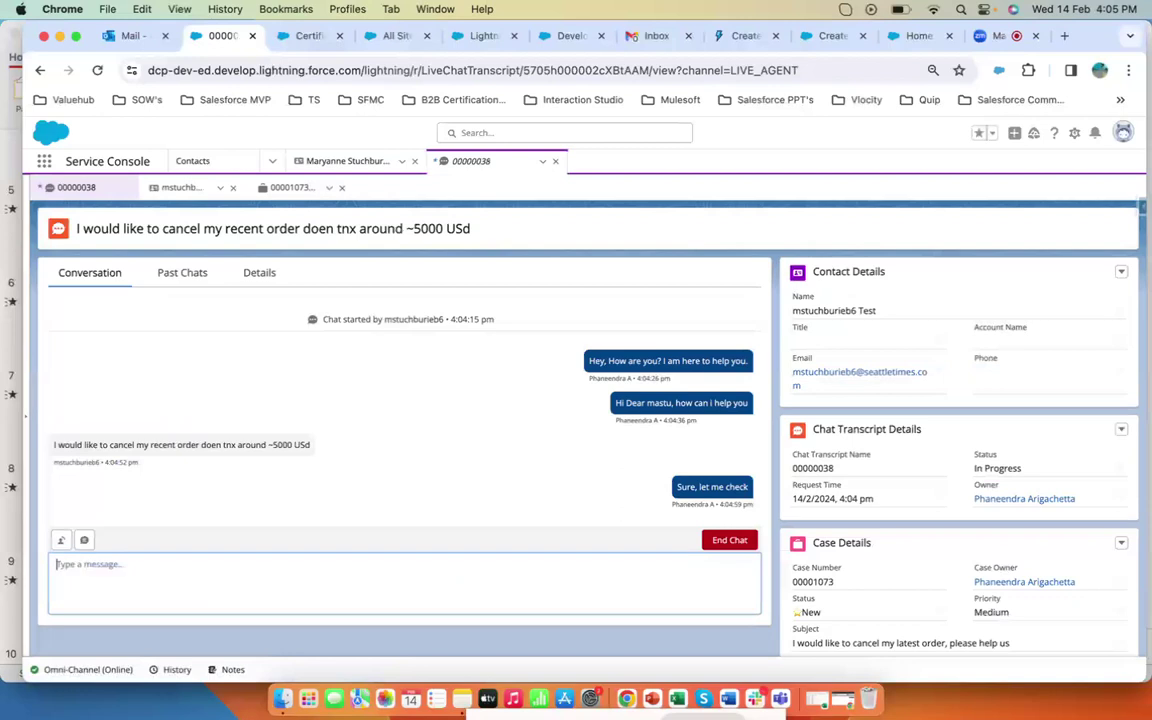
- In the portal chat, reply as the customer 'yes that's right, plz goa hea dand cacnel my txn'
{"action": "left_click", "coordinate": [842, 699]}
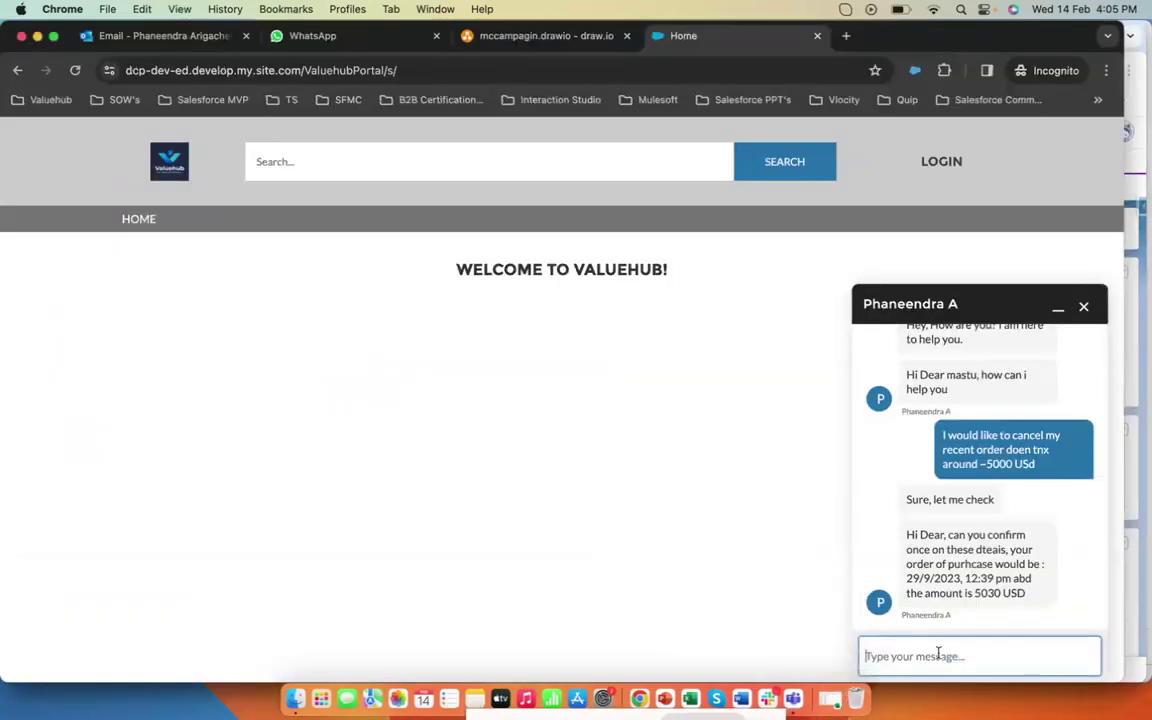
{"action": "type", "text": "yes that's right, plz goa hea dand acnce"}
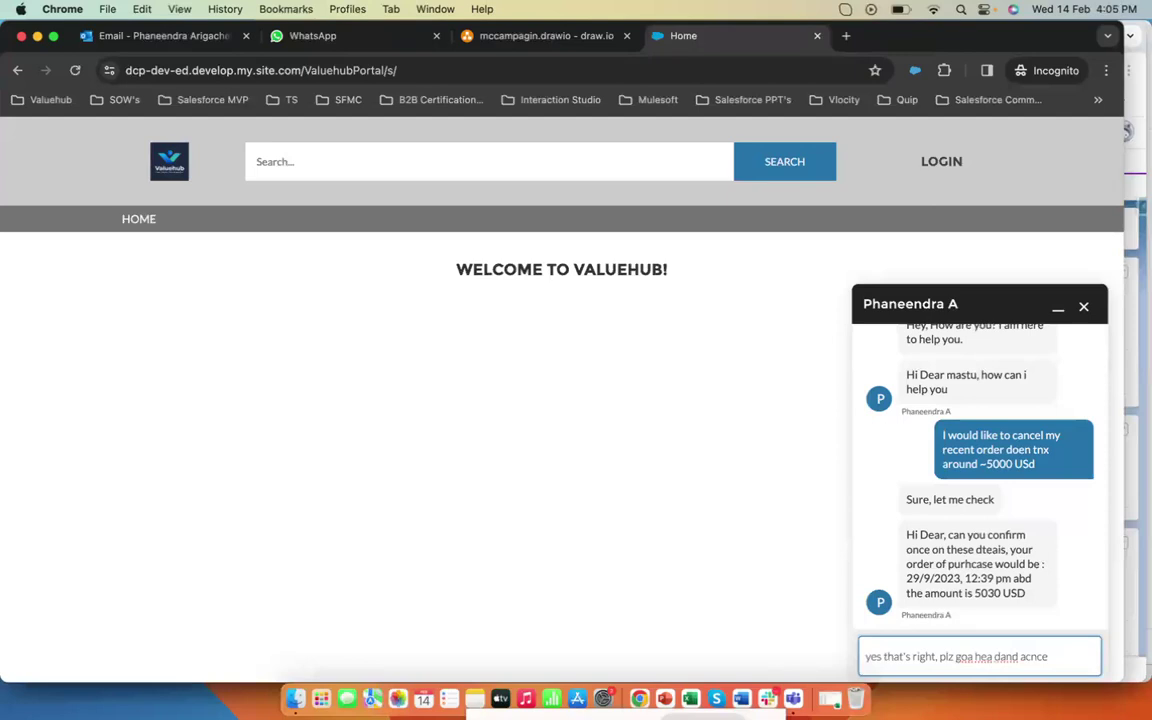
{"action": "type", "text": "nd cn"}
{"action": "type", "text": "acnel my txn"}
{"action": "key", "text": "Return"}
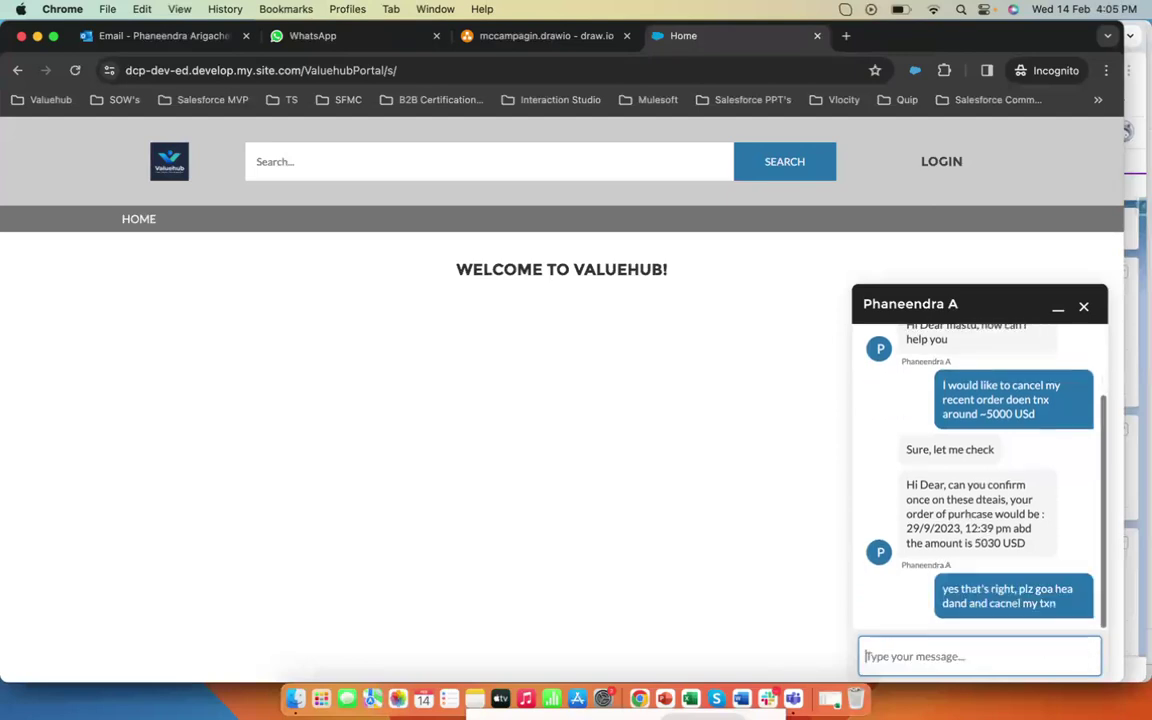
- Reply in the agent chat with 'Sure, give me a moment'
{"action": "left_click", "coordinate": [37, 36]}
{"action": "left_click", "coordinate": [309, 579]}
{"action": "type", "text": "Sure, give me a momen"}
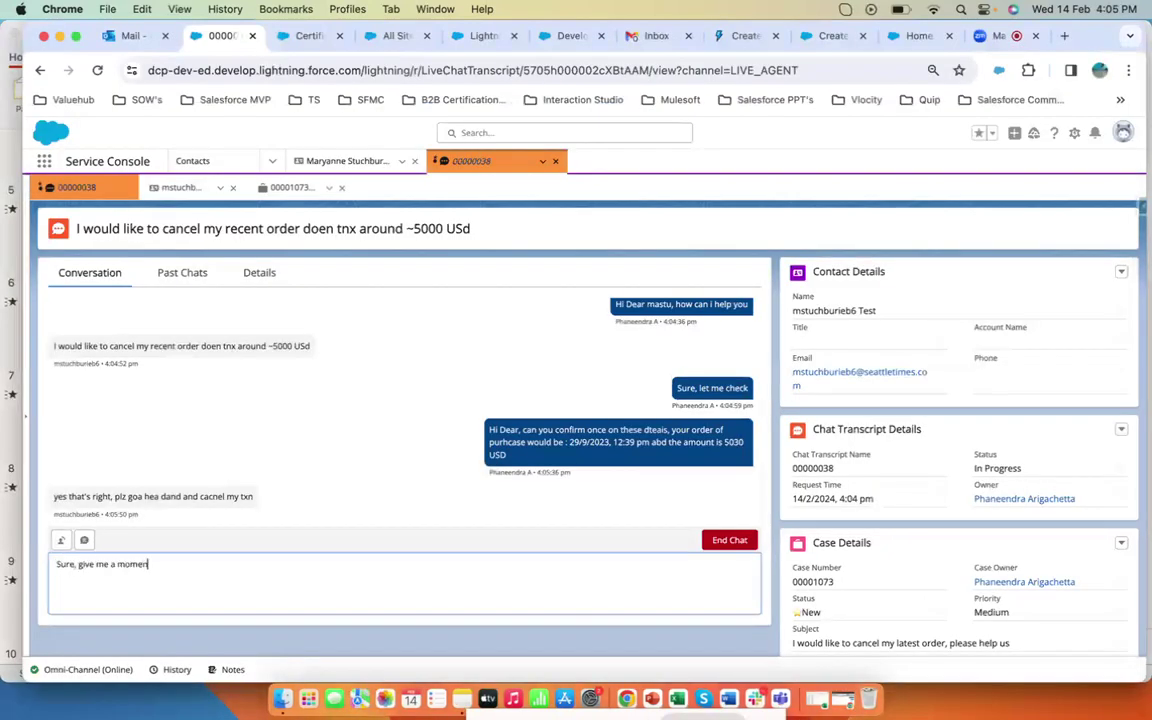
{"action": "type", "text": "t"}
{"action": "key", "text": "Return"}
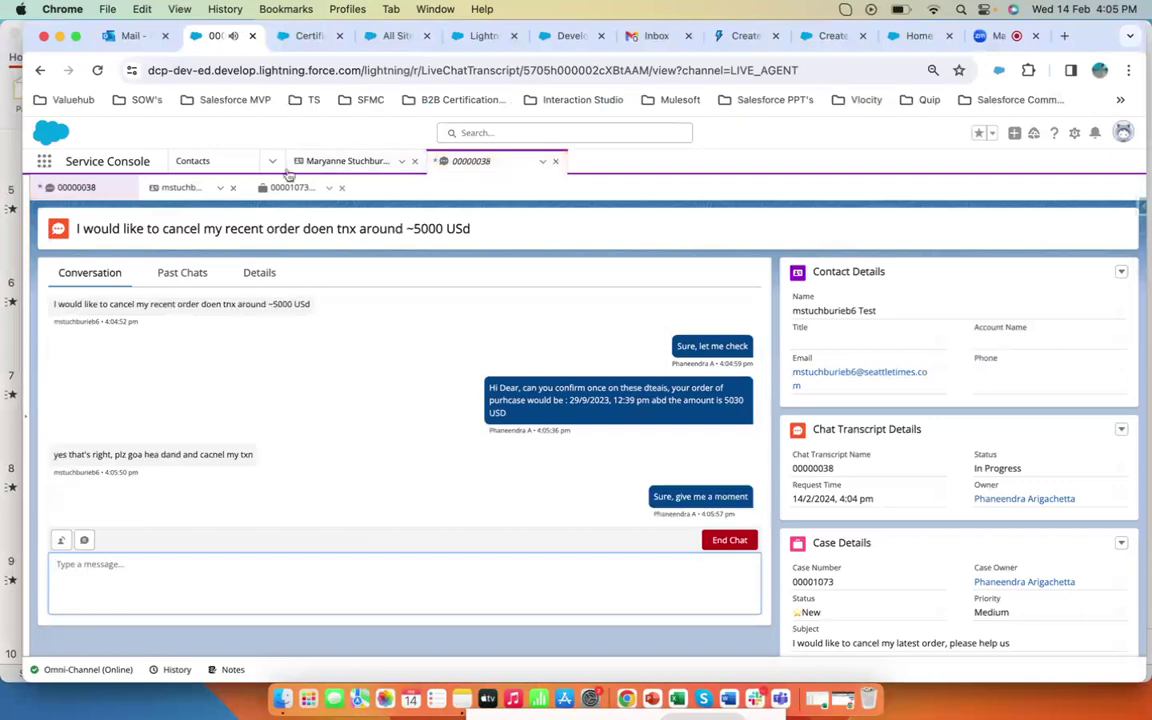
- Set the open AWS transaction's Sale Order Status to Cancelled and save the record
{"action": "left_click", "coordinate": [335, 161]}
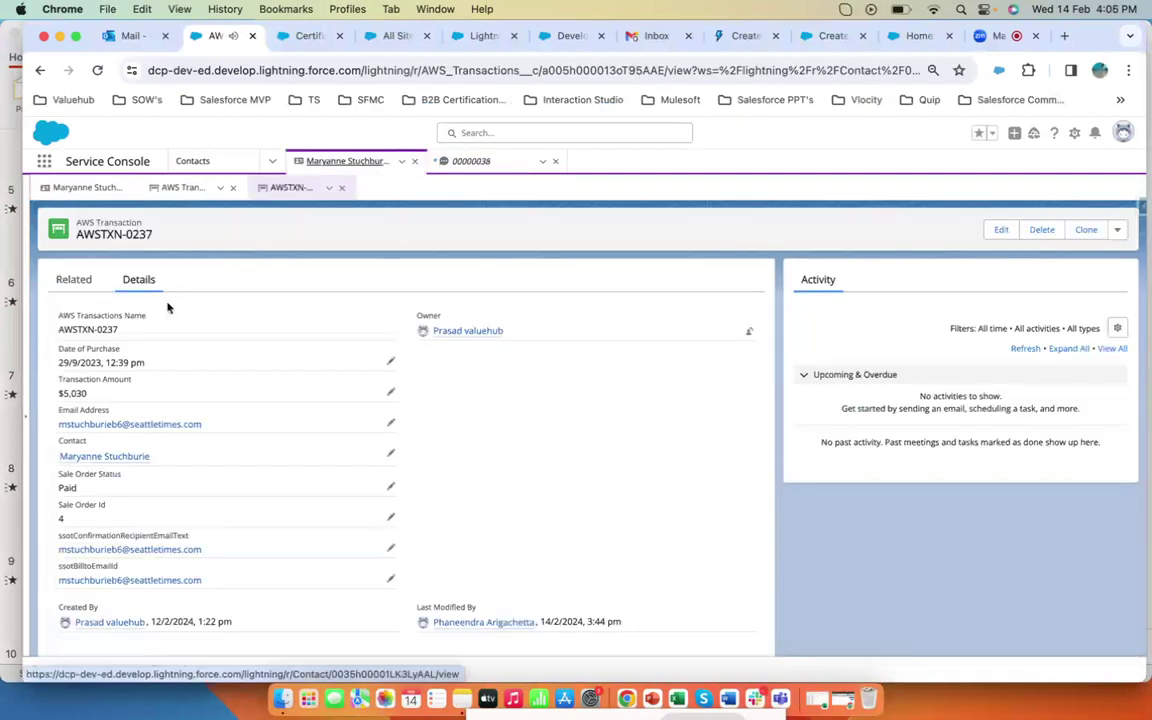
{"action": "left_click", "coordinate": [392, 484]}
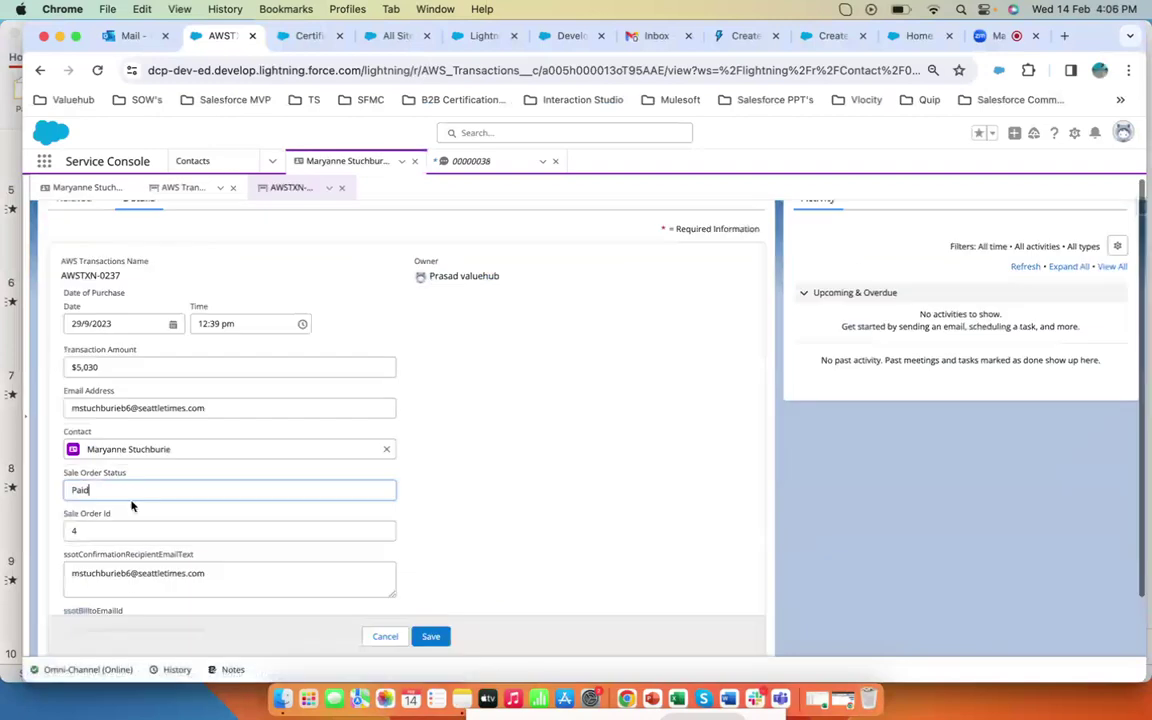
{"action": "key", "text": "BackSpace"}
{"action": "key", "text": "BackSpace"}
{"action": "key", "text": "BackSpace"}
{"action": "key", "text": "BackSpace"}
{"action": "type", "text": "ca"}
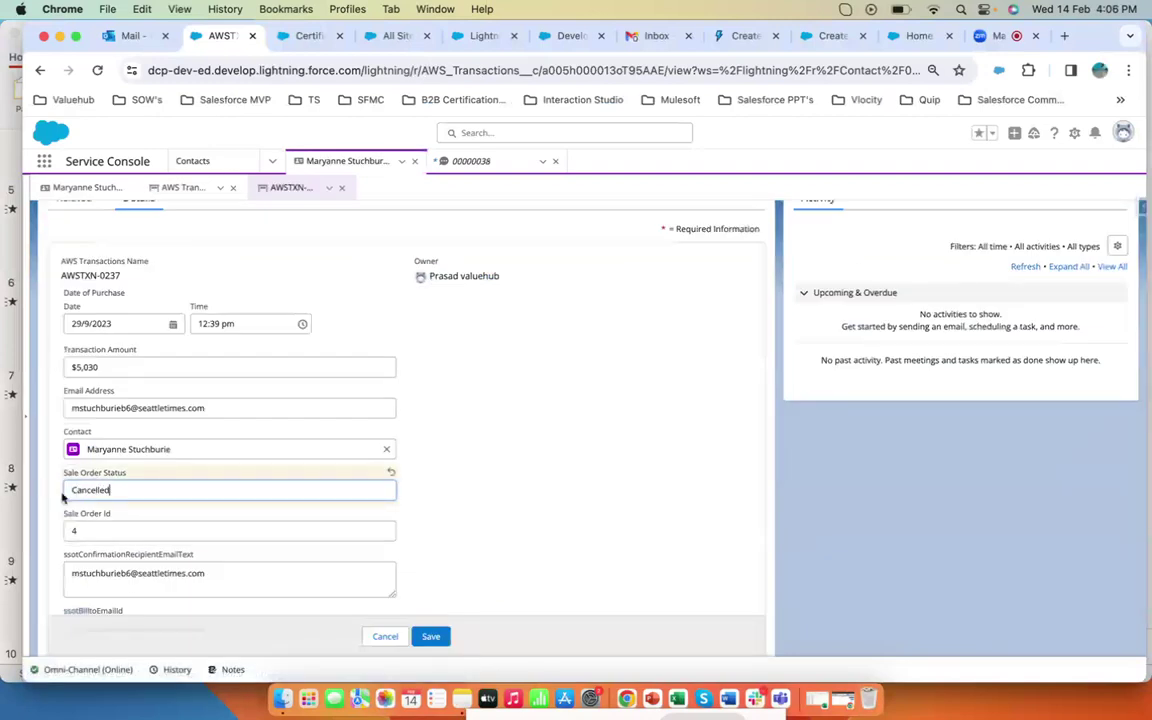
{"action": "left_click", "coordinate": [432, 636]}
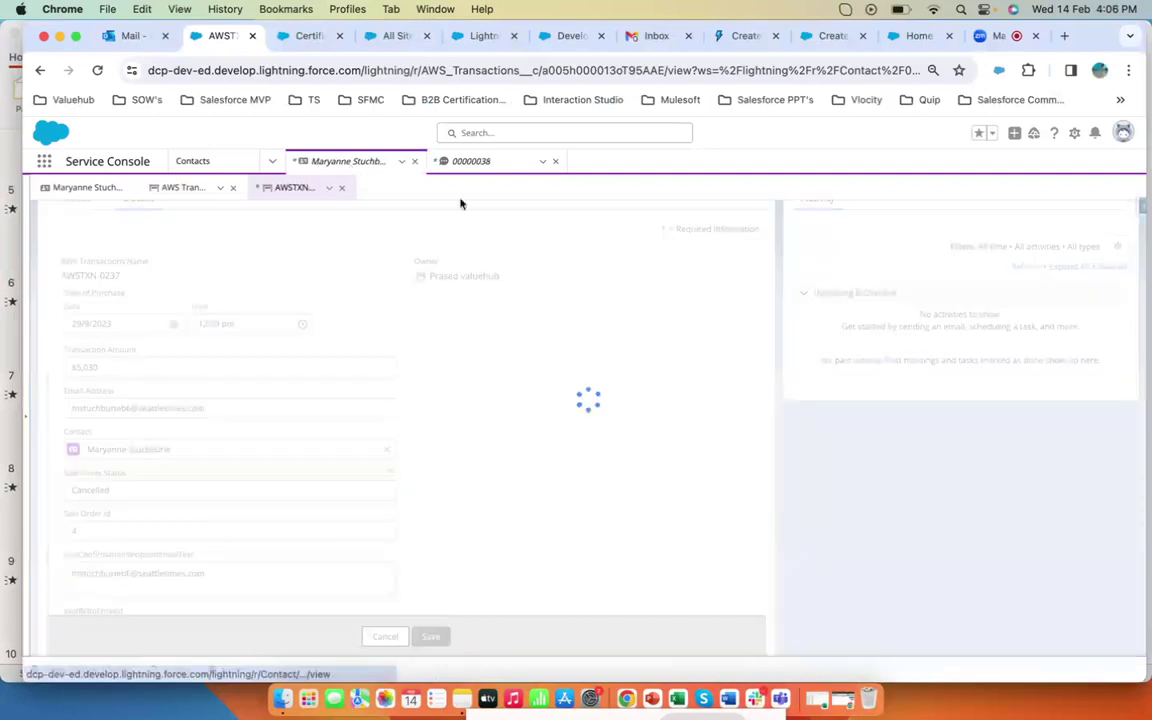
- In the agent chat, send 'your oder has been cancelled, you will get refund in next 24-49hrs'
{"action": "left_click", "coordinate": [494, 160]}
{"action": "left_click", "coordinate": [442, 593]}
{"action": "type", "text": "your oder has been cancelled, you will get refund in next 24"}
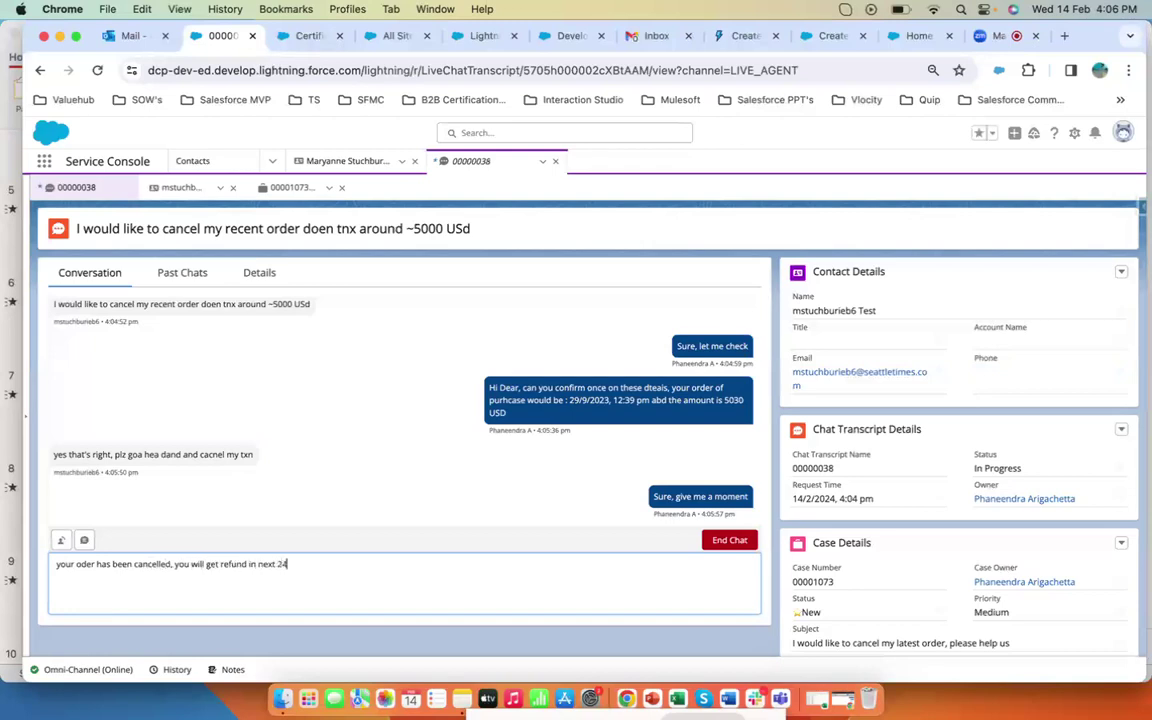
{"action": "type", "text": "s"}
{"action": "key", "text": "Return"}
- Send the agent messages 'Thank you' and 'is there. aynthig htat i can help'
{"action": "type", "text": "Thank you"}
{"action": "key", "text": "Return"}
{"action": "type", "text": "is there, aynthig htat I can help"}
{"action": "key", "text": "Return"}
- In the portal chat, reply as the customer 'Awesome' and 'tahnk tyou for your support'
{"action": "left_click", "coordinate": [845, 700]}
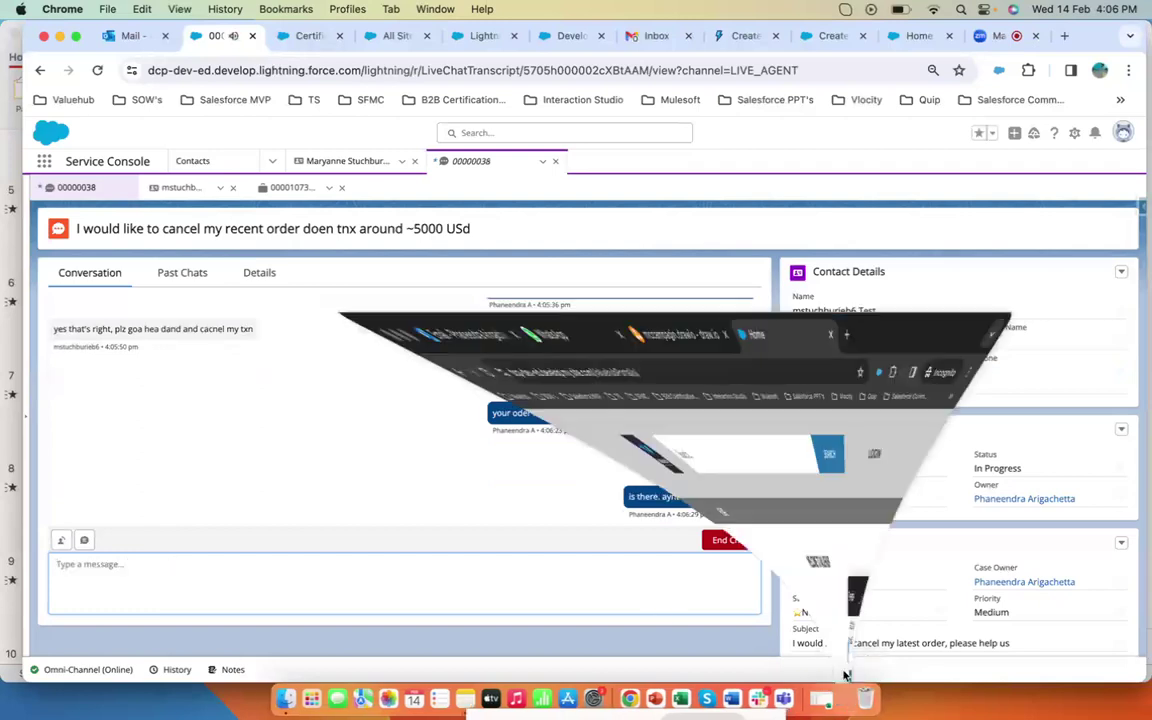
{"action": "type", "text": "Awesome"}
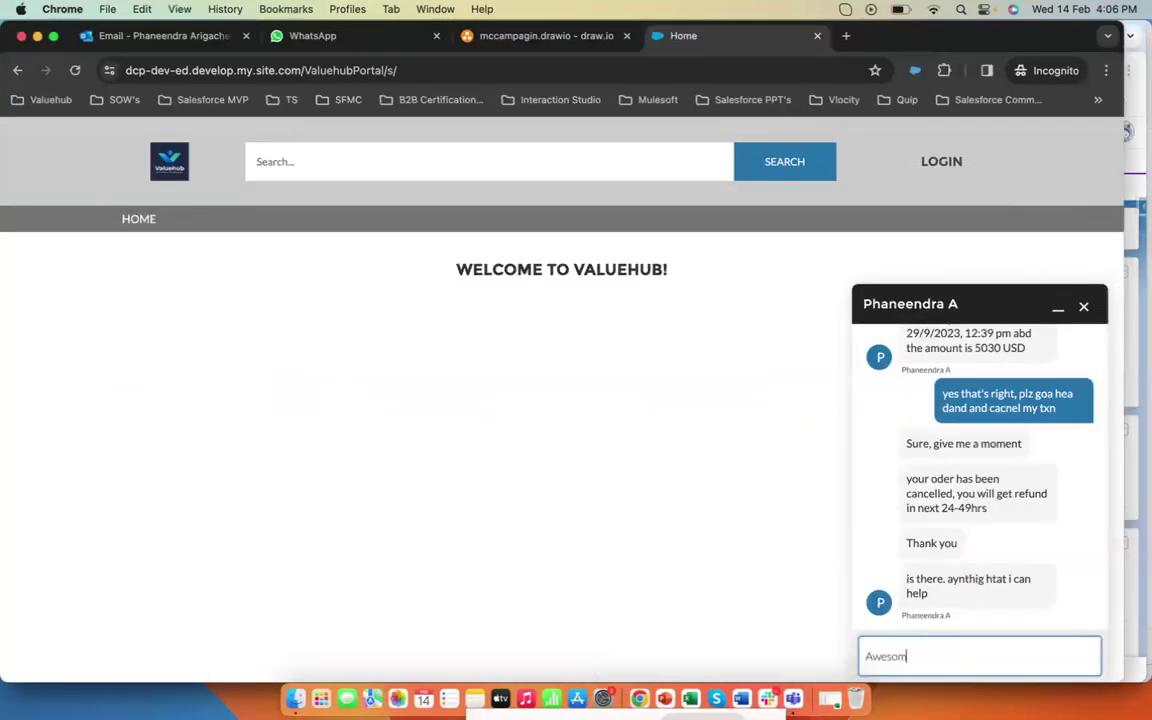
{"action": "key", "text": "Return"}
{"action": "type", "text": "tahnk tyou for your support"}
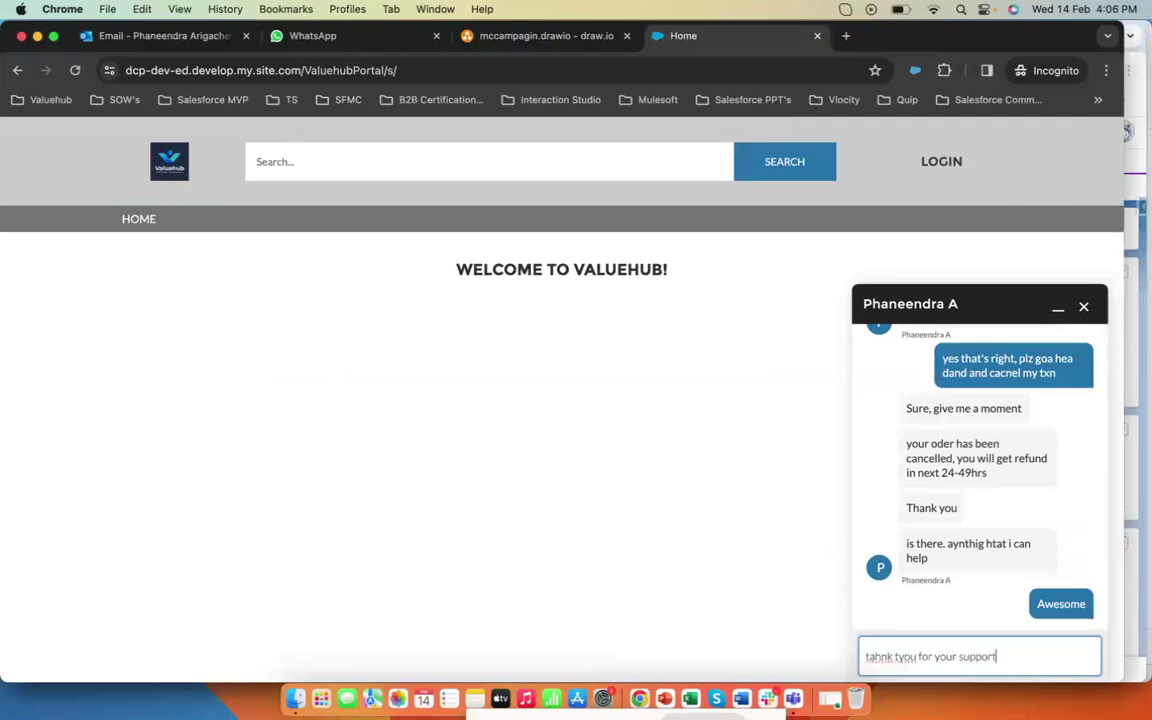
{"action": "key", "text": "Return"}
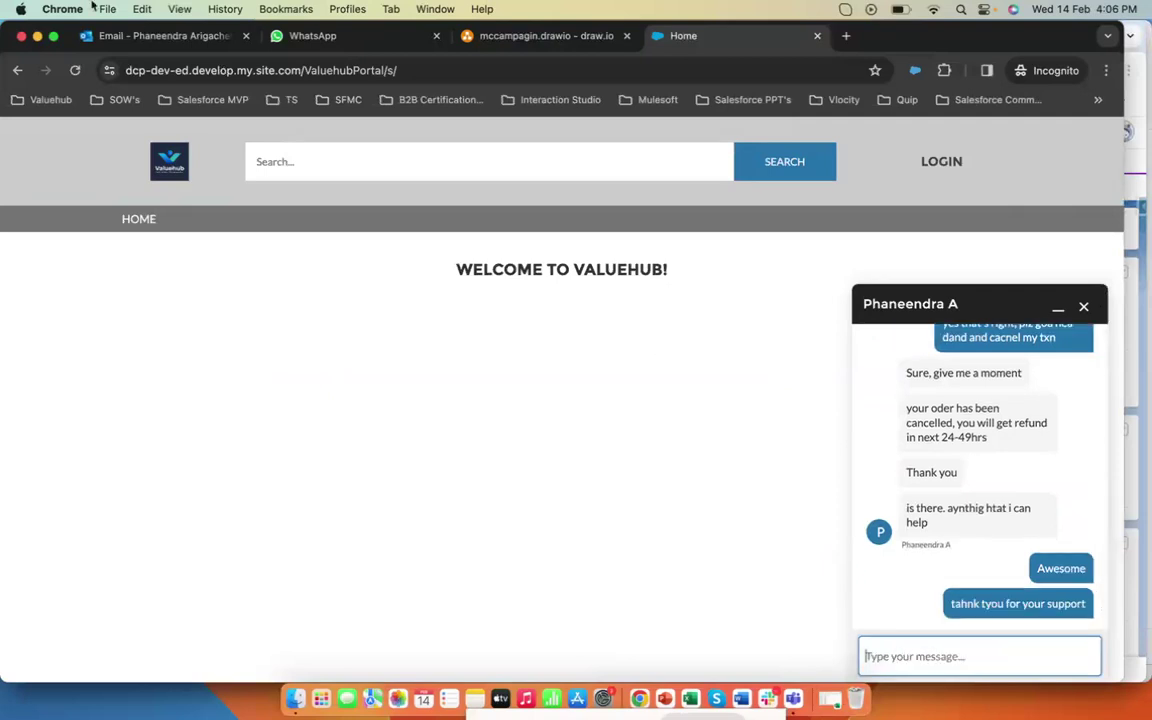
- Reply 'Great,' in the agent chat and end the chat session
{"action": "left_click", "coordinate": [301, 589]}
{"action": "type", "text": "Great,"}
{"action": "key", "text": "Return"}
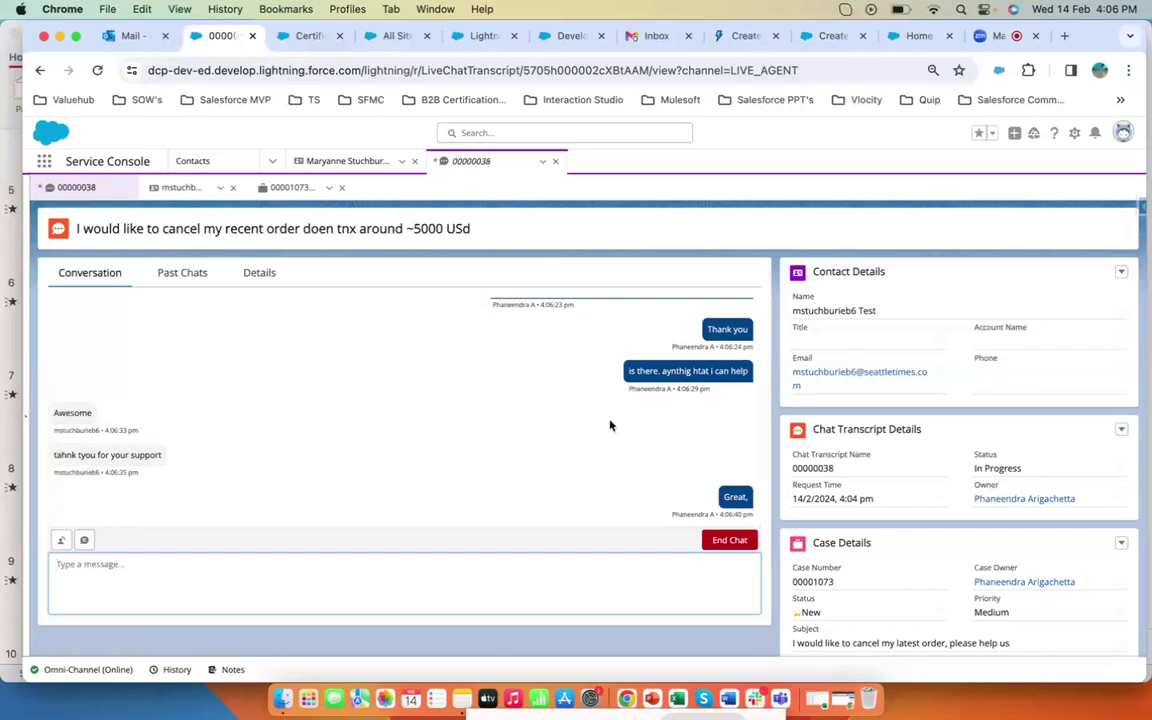
{"action": "left_click", "coordinate": [729, 540]}
{"action": "left_click", "coordinate": [714, 492]}
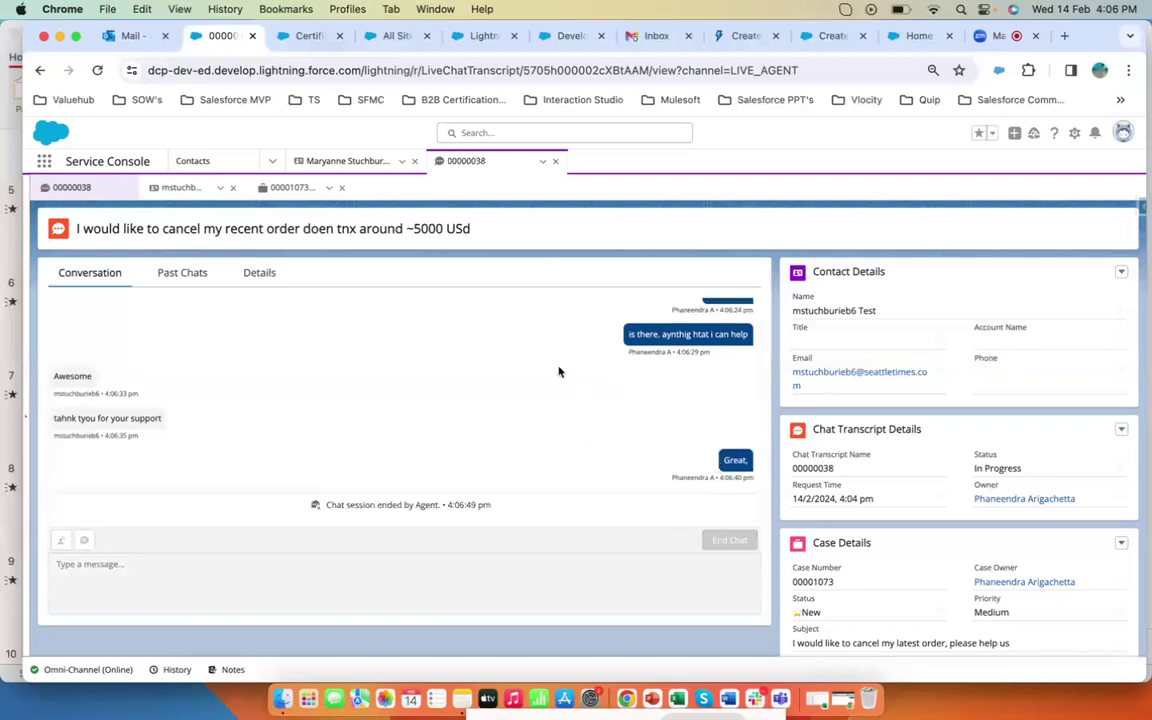
- Review the linked case and the cancelled AWS transaction record
{"action": "left_click", "coordinate": [281, 193]}
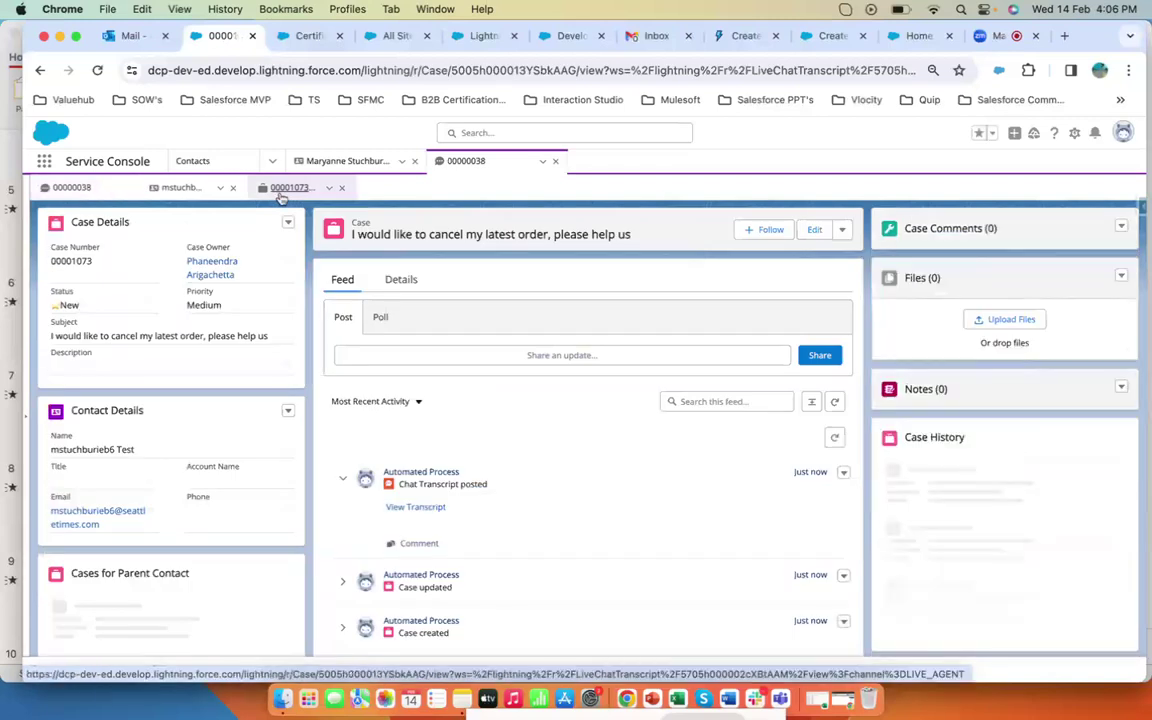
{"action": "left_click", "coordinate": [334, 160]}
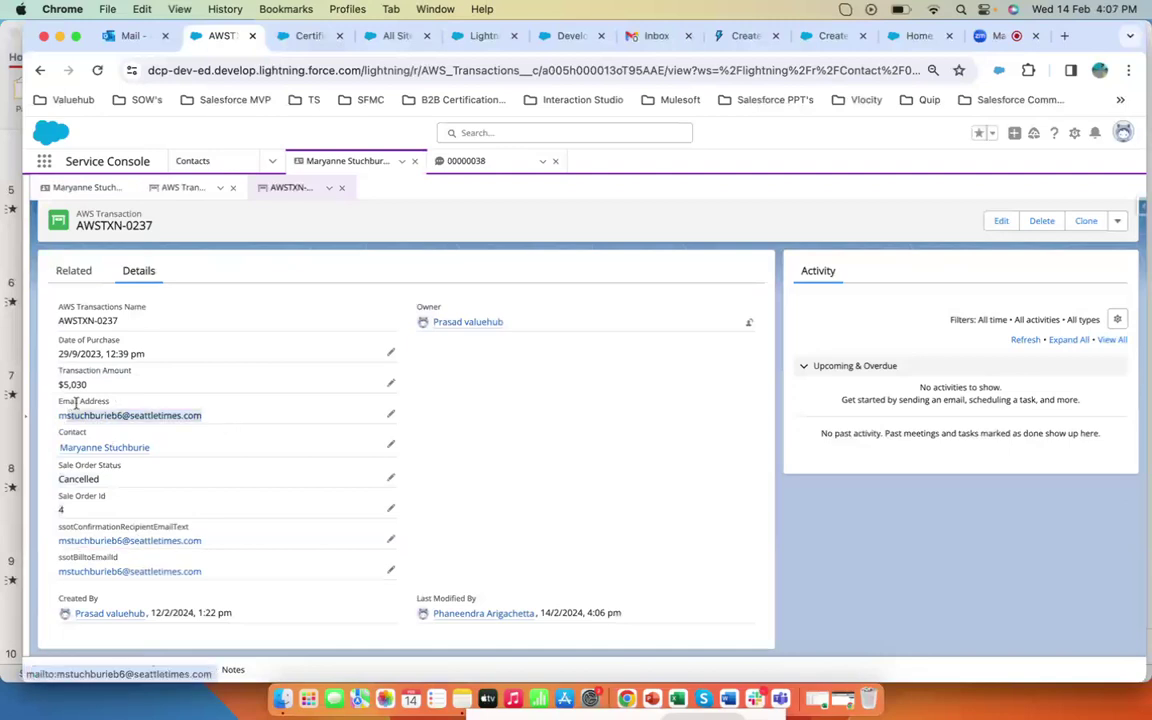
{"action": "left_click", "coordinate": [522, 385]}
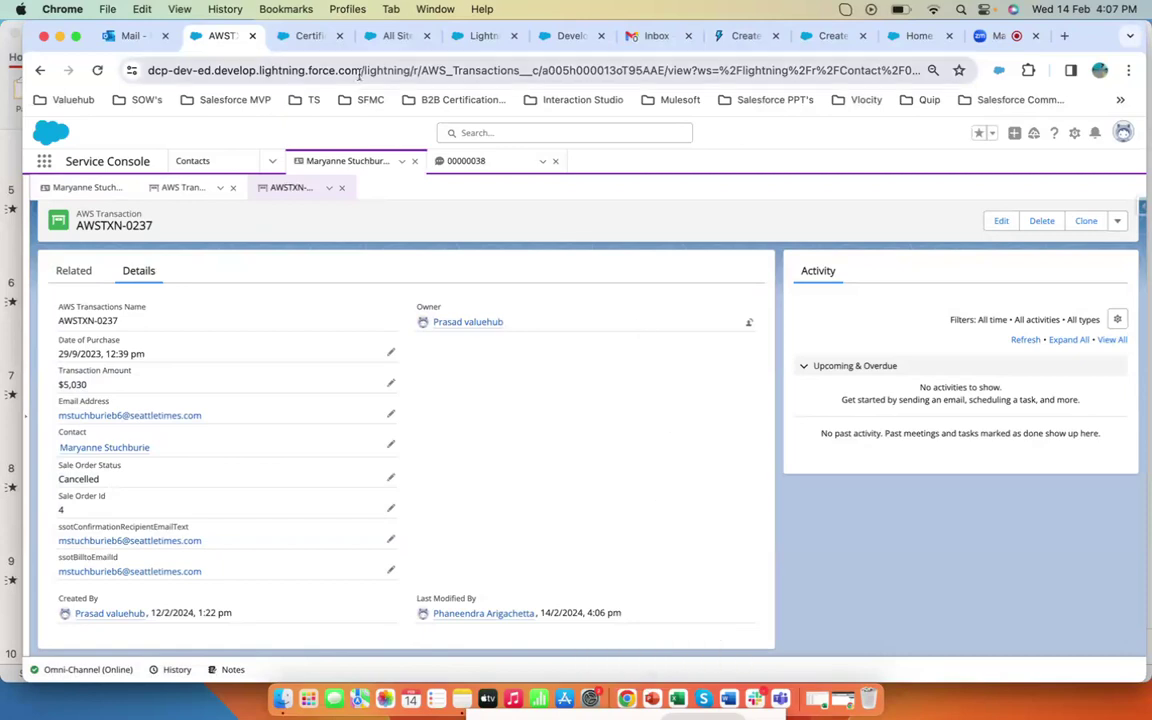
- Open ThirdPartyConnecterApp from Manage Connected Apps in Setup and examine its OAuth policies and application permissions
{"action": "left_click", "coordinate": [388, 39]}
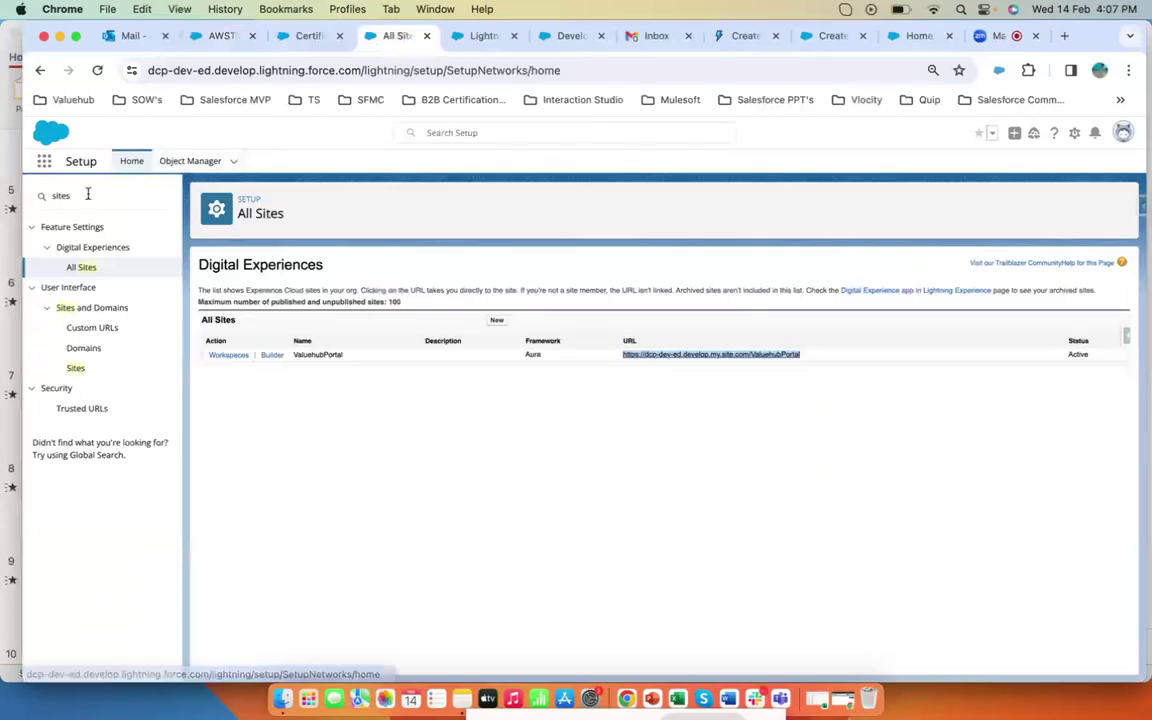
{"action": "double_click", "coordinate": [86, 195]}
{"action": "type", "text": "connec"}
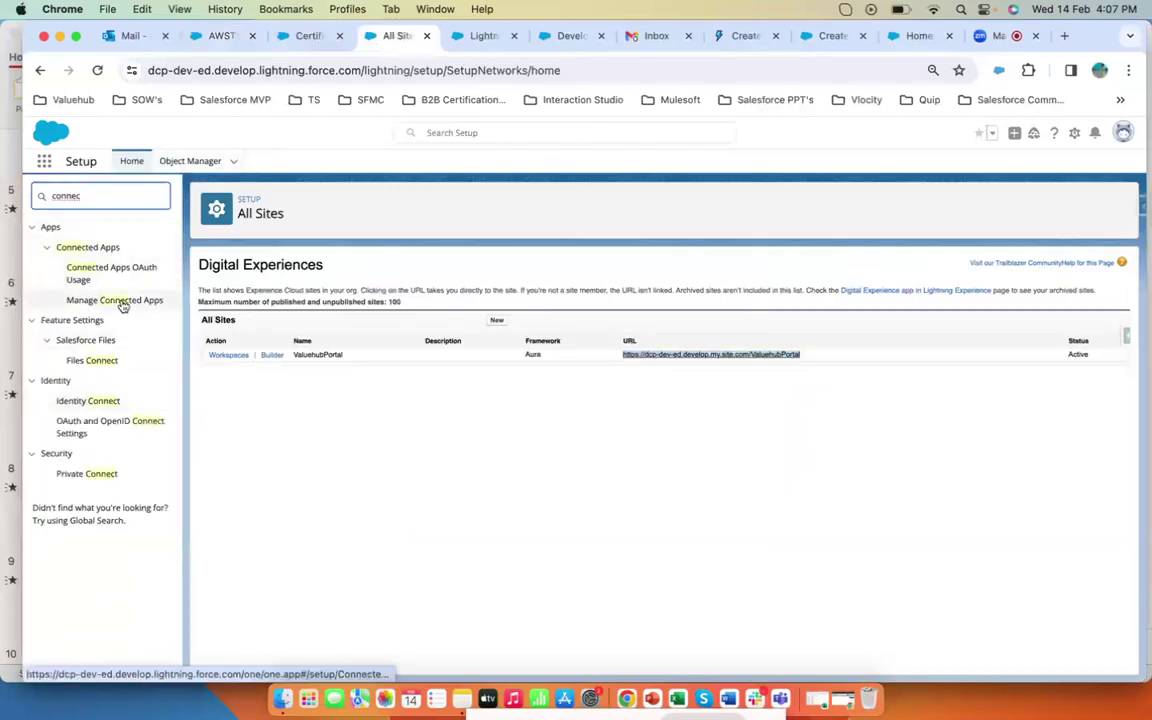
{"action": "left_click", "coordinate": [120, 300]}
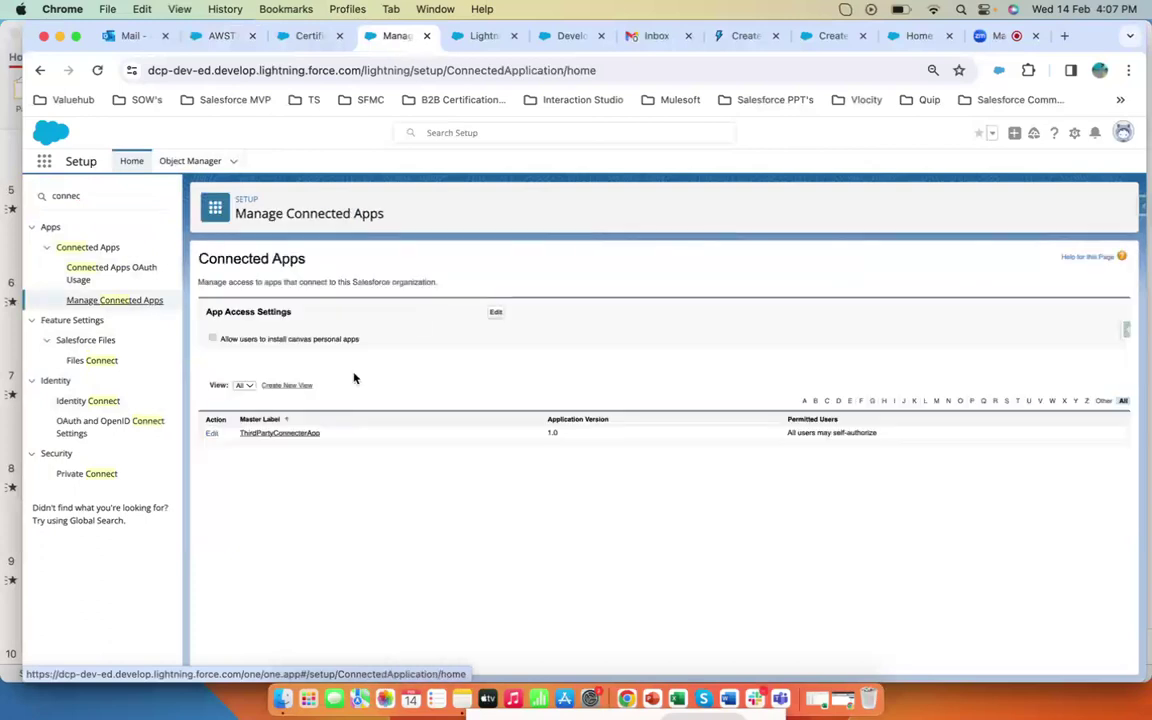
{"action": "left_click", "coordinate": [305, 434]}
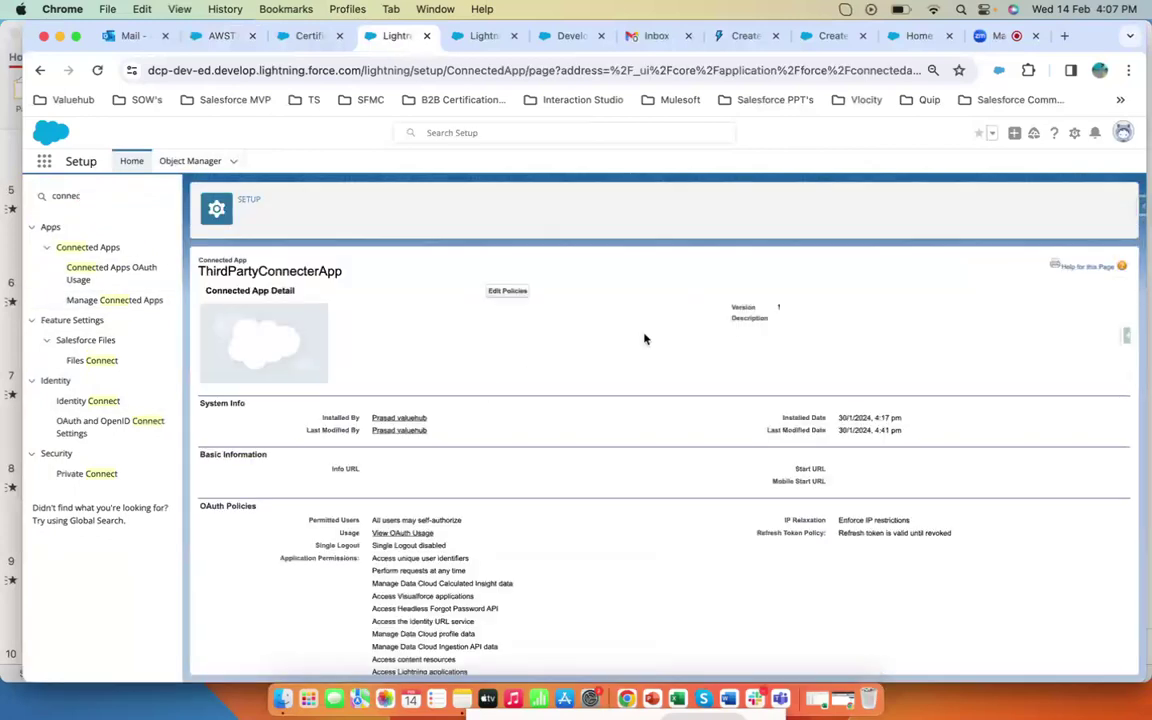
{"action": "scroll", "coordinate": [644, 339], "scroll_direction": "down", "scroll_amount": 3}
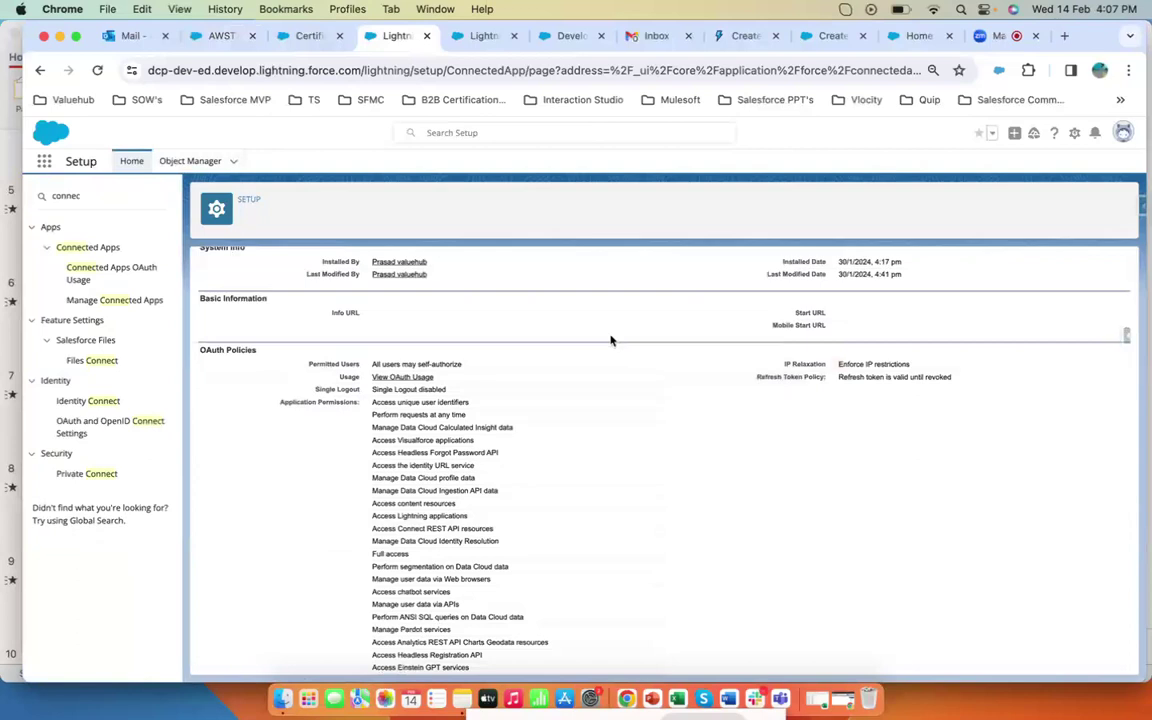
{"action": "left_click_drag", "start_coordinate": [361, 366], "coordinate": [305, 365]}
{"action": "left_click_drag", "start_coordinate": [465, 366], "coordinate": [370, 372]}
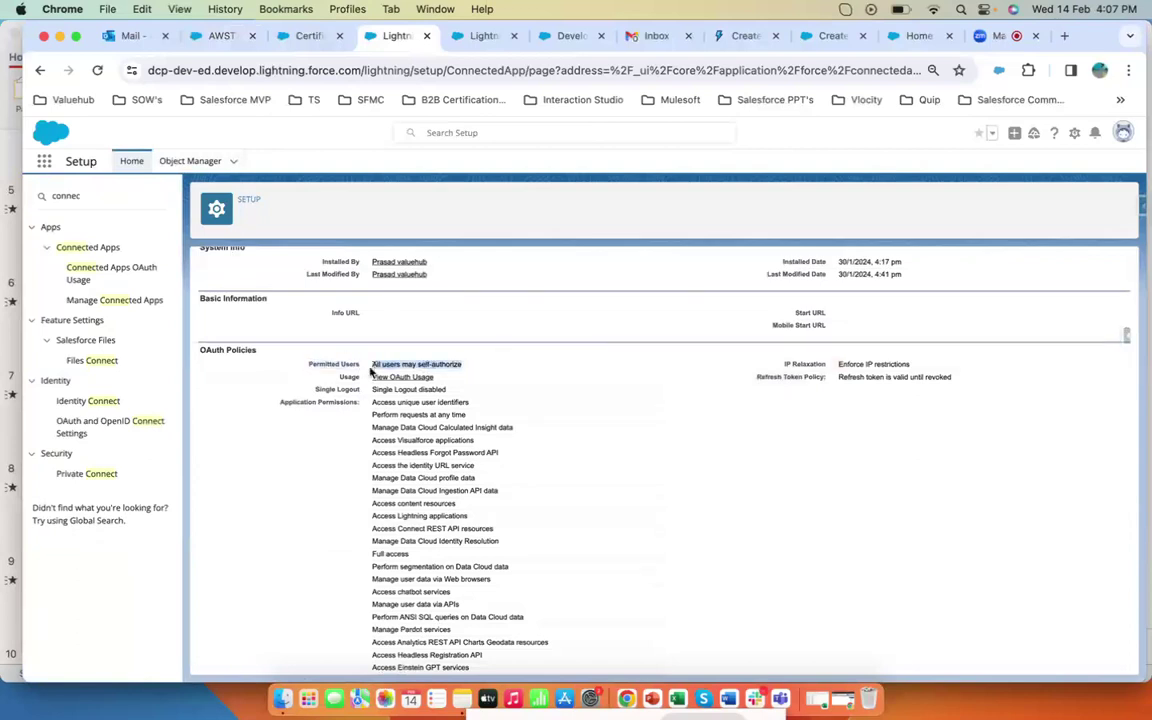
{"action": "scroll", "coordinate": [612, 397], "scroll_direction": "down", "scroll_amount": 3}
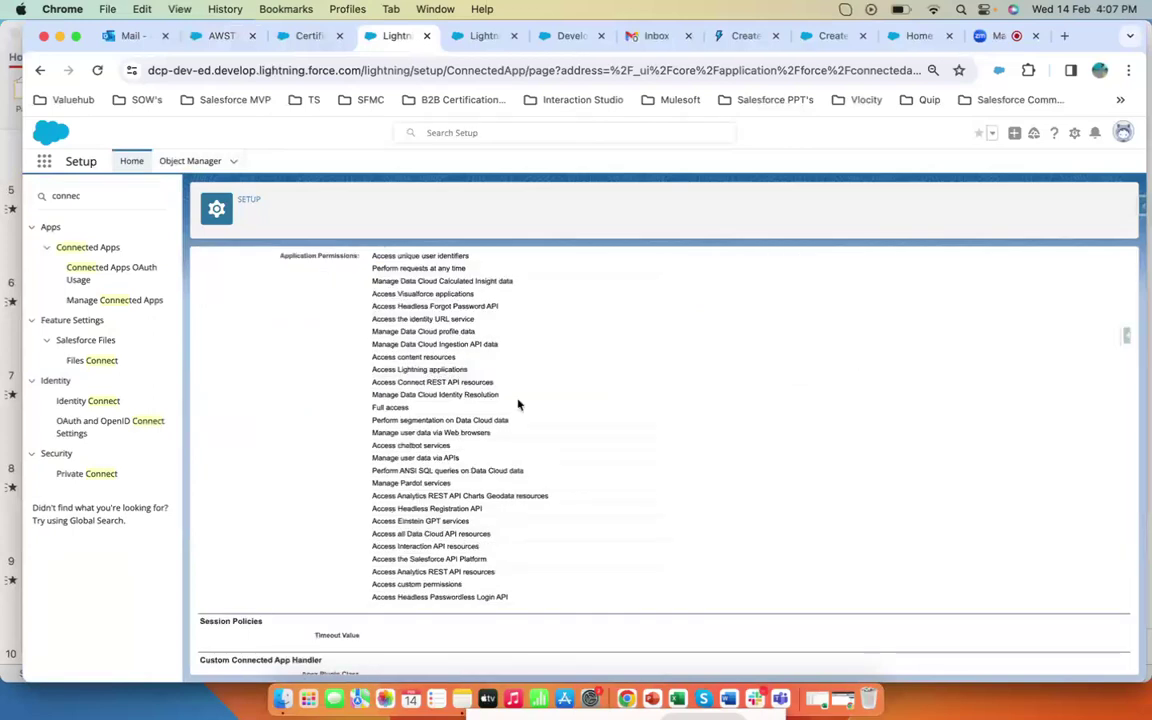
{"action": "left_click_drag", "start_coordinate": [372, 331], "coordinate": [470, 335]}
{"action": "left_click_drag", "start_coordinate": [372, 347], "coordinate": [517, 349]}
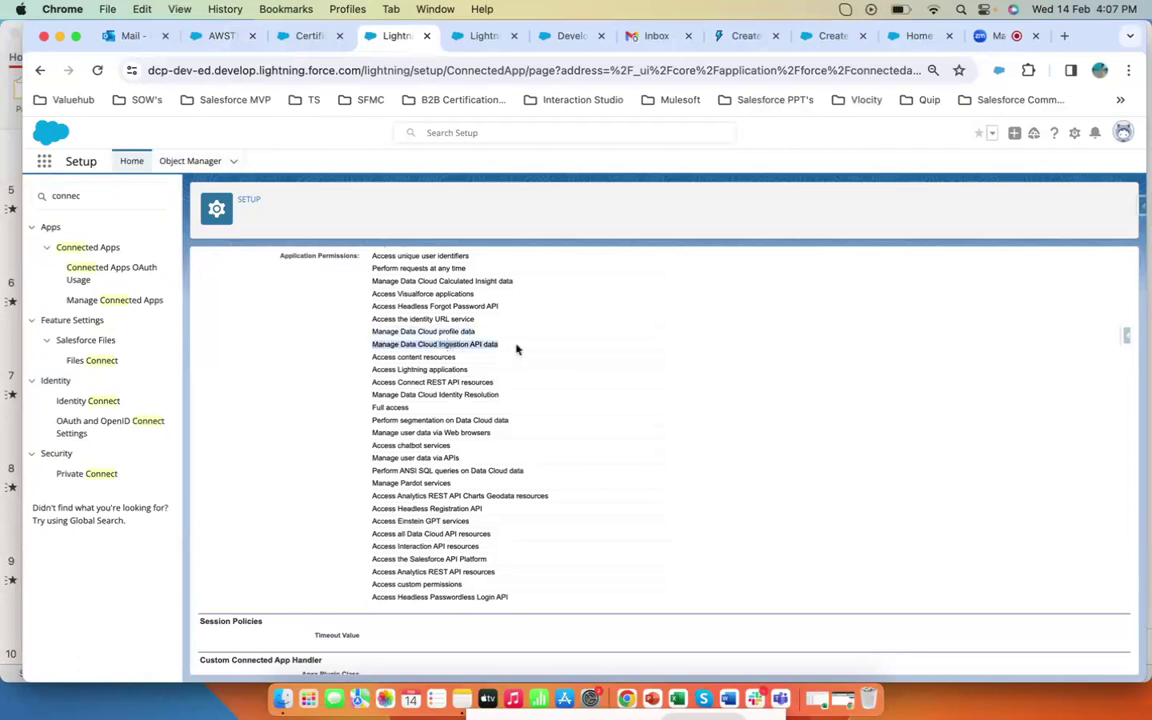
{"action": "left_click", "coordinate": [560, 357]}
{"action": "left_click_drag", "start_coordinate": [370, 280], "coordinate": [513, 283]}
{"action": "left_click", "coordinate": [560, 365]}
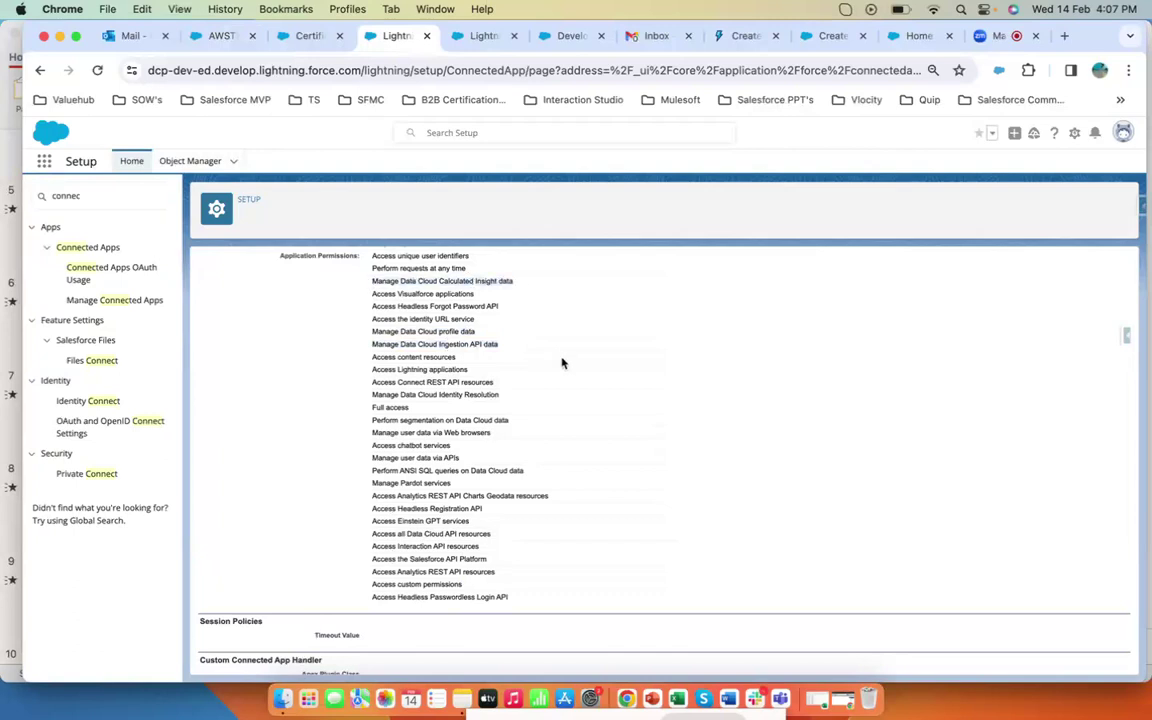
- Read the help article's required OAuth scopes for a Data Cloud Ingestion API connected app
{"action": "left_click", "coordinate": [830, 36]}
{"action": "scroll", "coordinate": [700, 335], "scroll_direction": "down", "scroll_amount": 4}
{"action": "mouse_move", "coordinate": [399, 450]}
{"action": "left_mouse_down"}
{"action": "mouse_move", "coordinate": [708, 453]}
{"action": "mouse_move", "coordinate": [830, 489]}
{"action": "mouse_move", "coordinate": [399, 450]}
{"action": "left_mouse_up"}
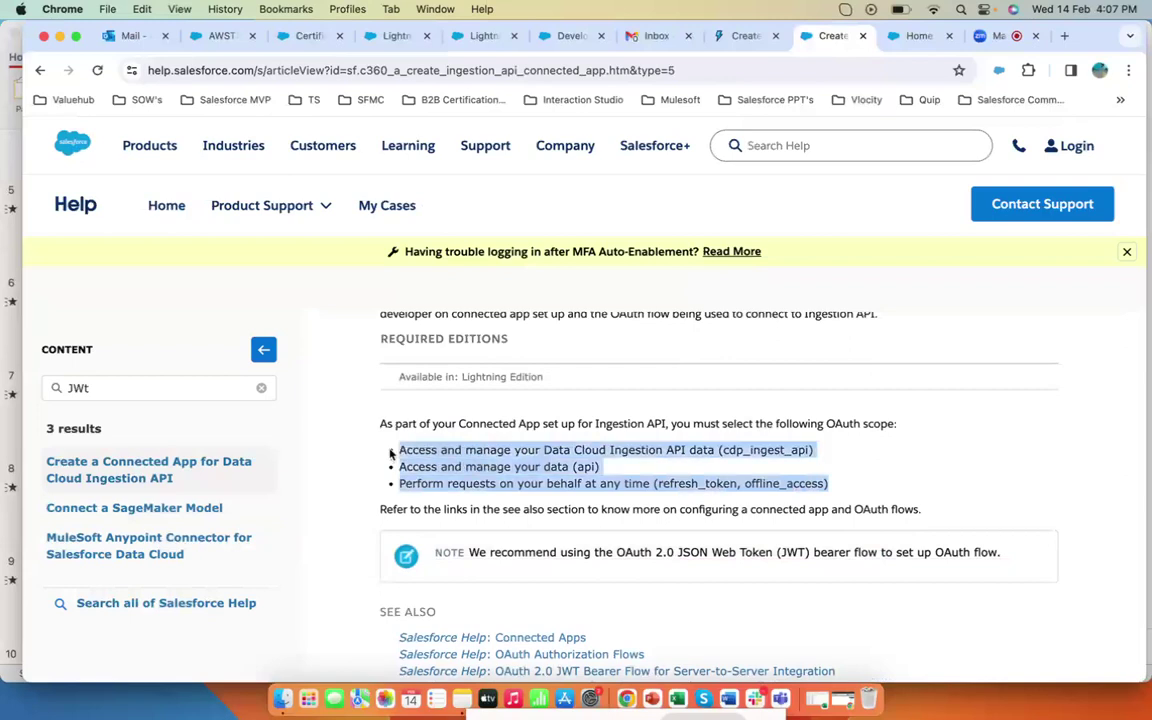
{"action": "left_click", "coordinate": [664, 478]}
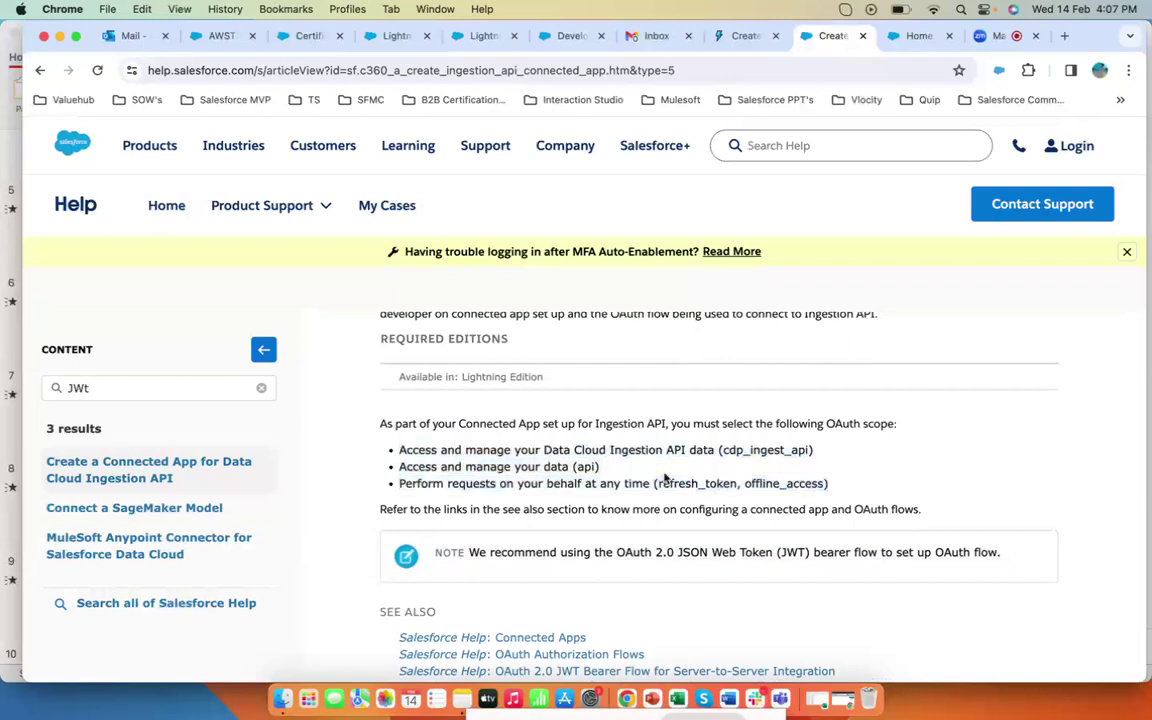
{"action": "left_click_drag", "start_coordinate": [615, 558], "coordinate": [850, 553]}
{"action": "left_click", "coordinate": [940, 533]}
- Read the Salesforce DX guide on creating a private key and self-signed digital certificate
{"action": "left_click", "coordinate": [385, 37]}
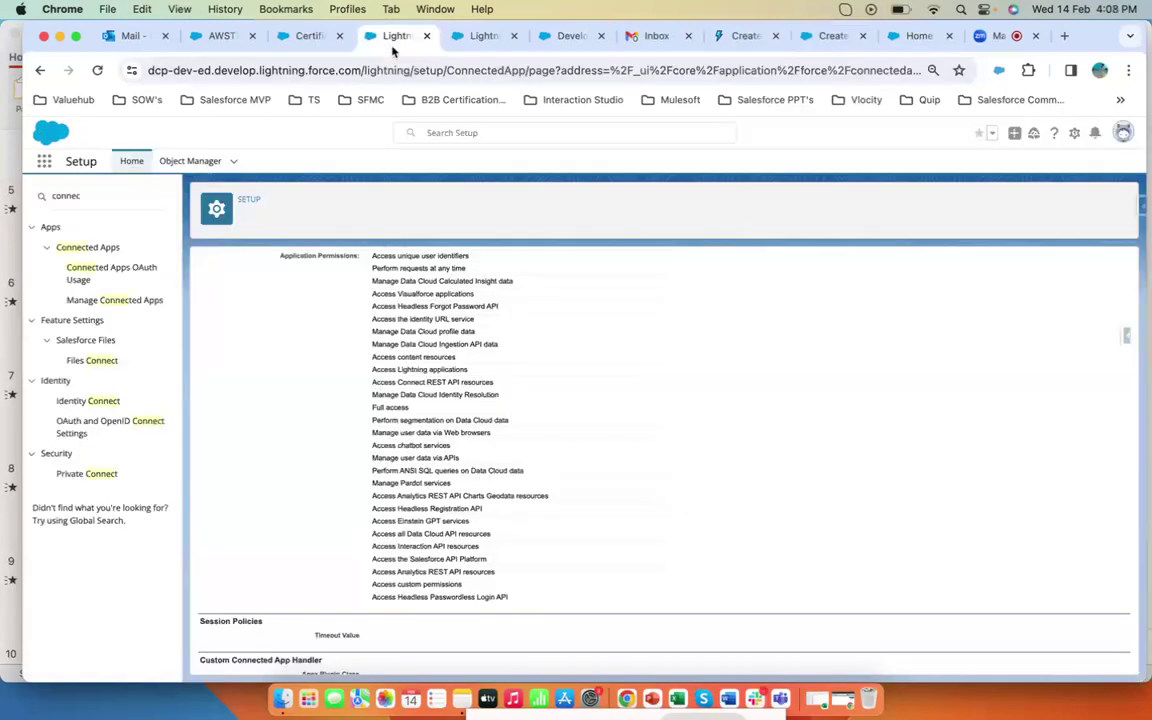
{"action": "left_click", "coordinate": [750, 38]}
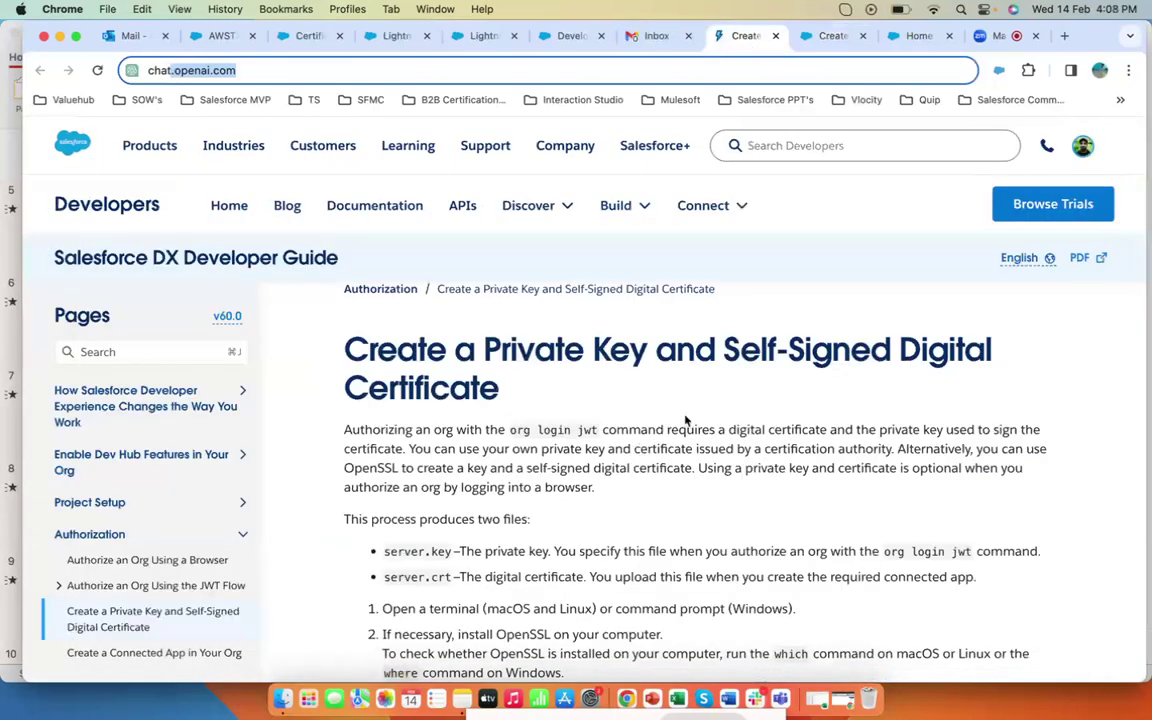
{"action": "scroll", "coordinate": [660, 412], "scroll_direction": "down", "scroll_amount": 5}
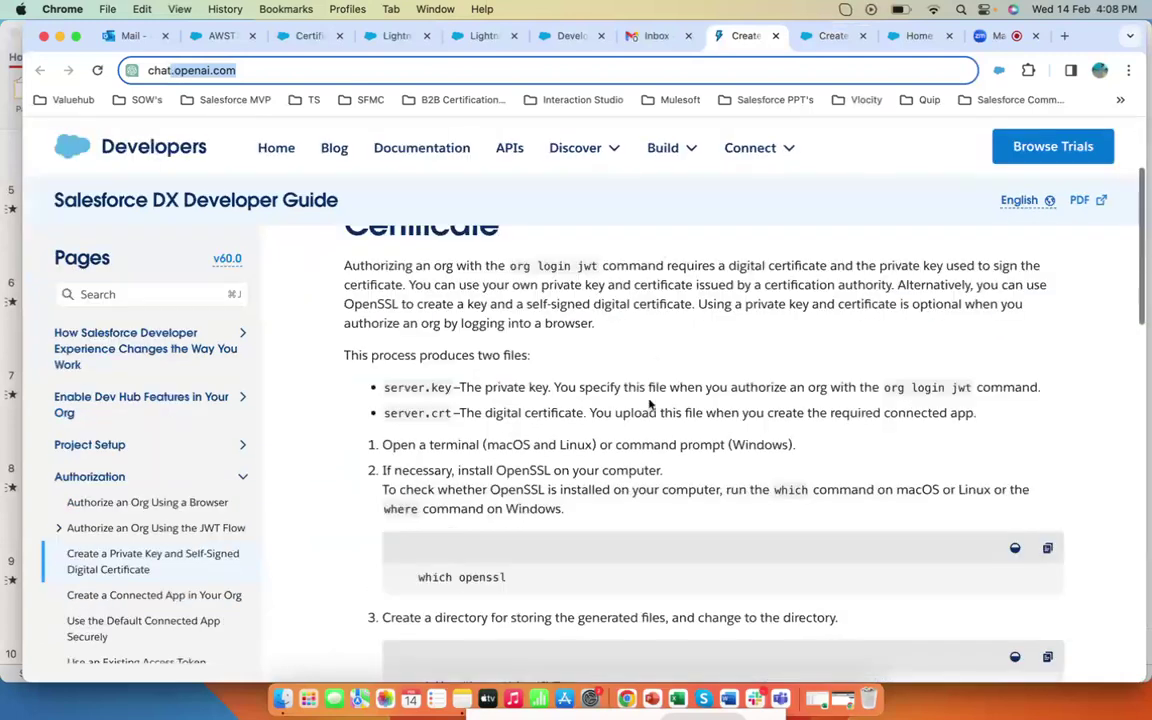
{"action": "scroll", "coordinate": [615, 383], "scroll_direction": "down", "scroll_amount": 10}
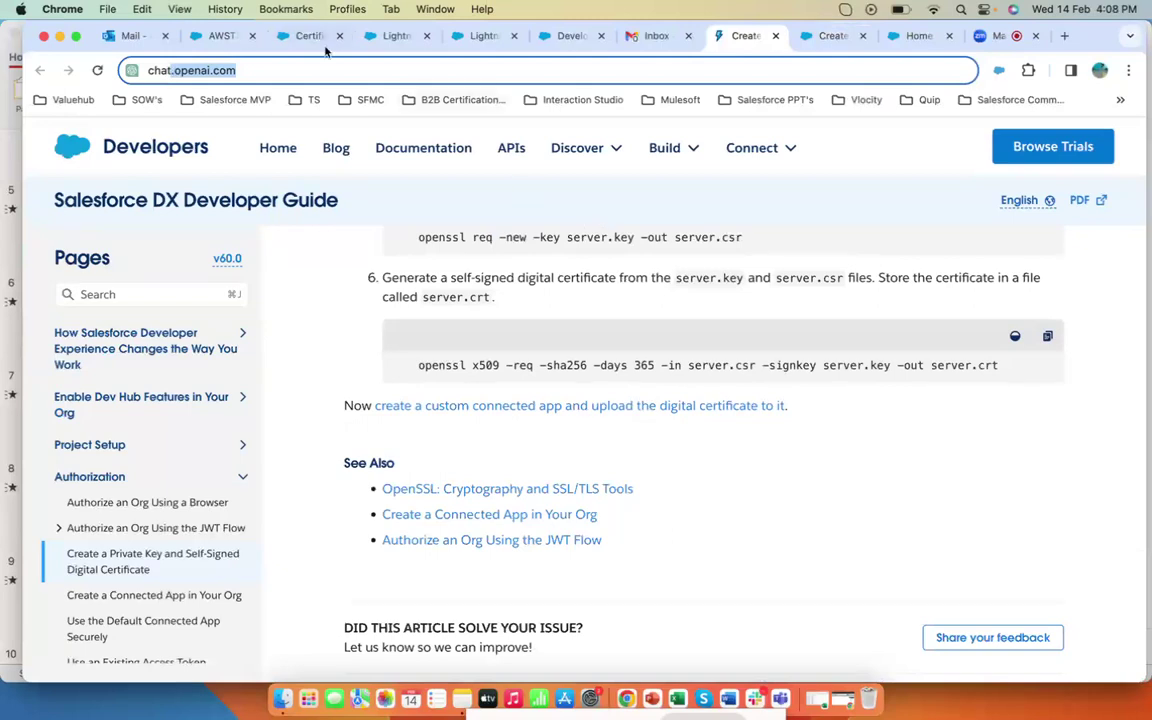
- Open the keycert certificate in Certificate and Key Management, then open the Sites setup page
{"action": "left_click", "coordinate": [300, 36]}
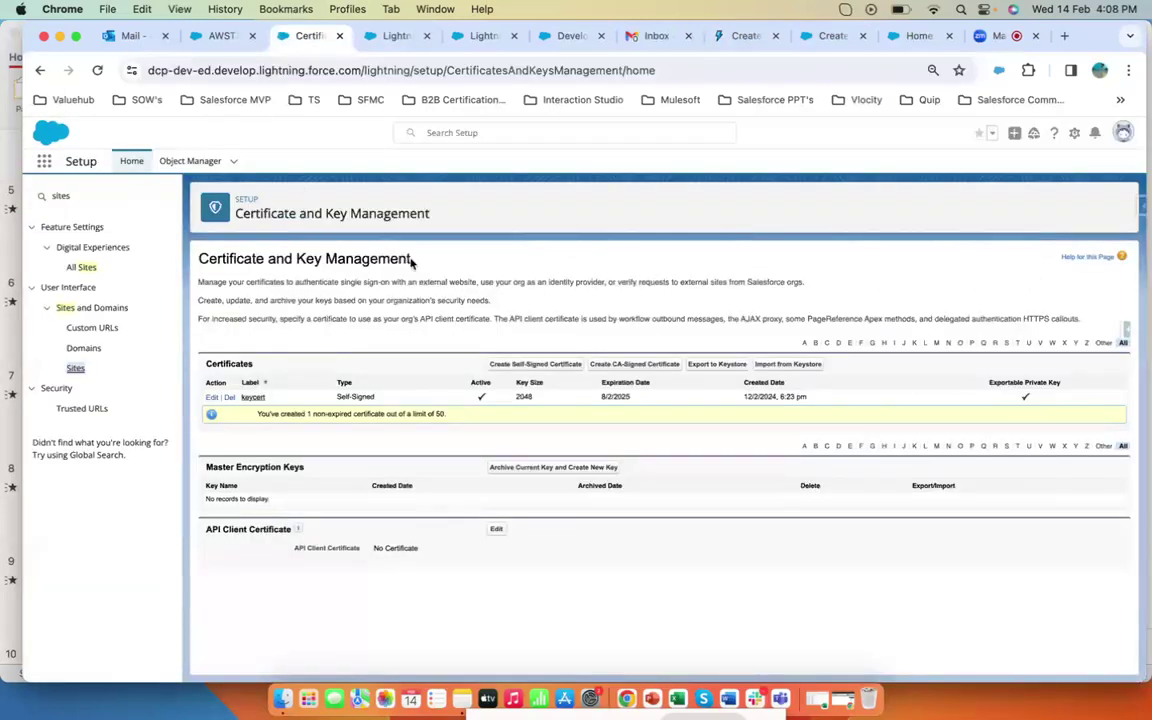
{"action": "left_click_drag", "start_coordinate": [411, 259], "coordinate": [242, 258]}
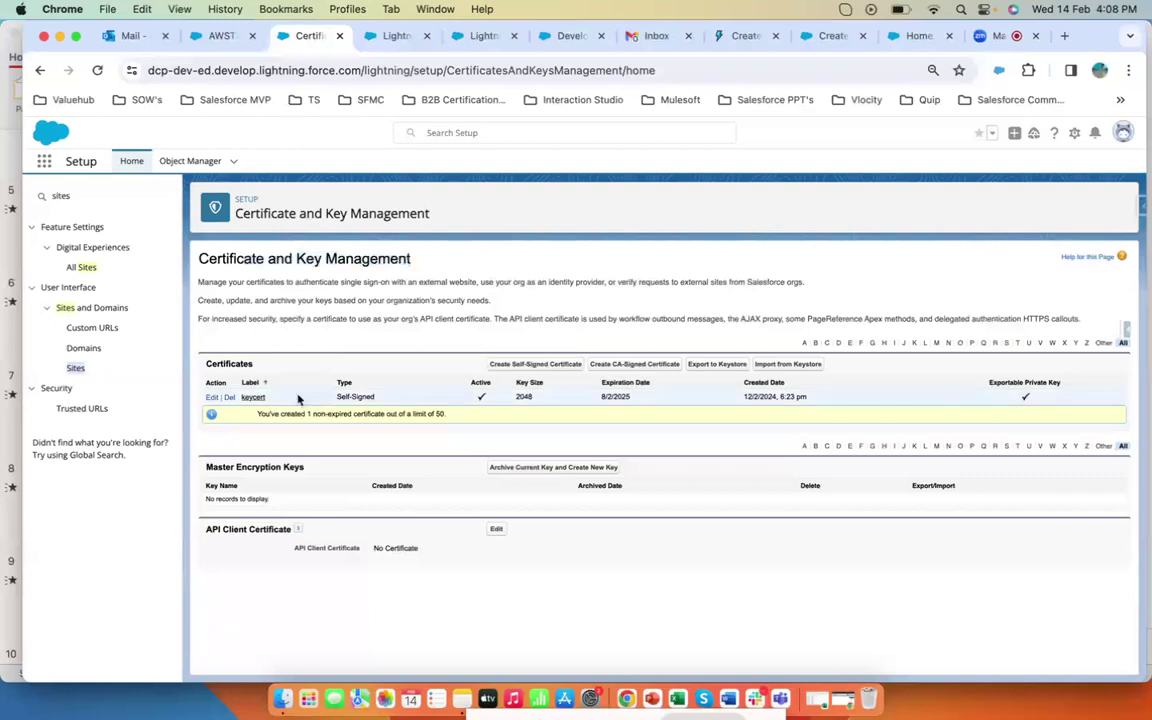
{"action": "left_click", "coordinate": [253, 397]}
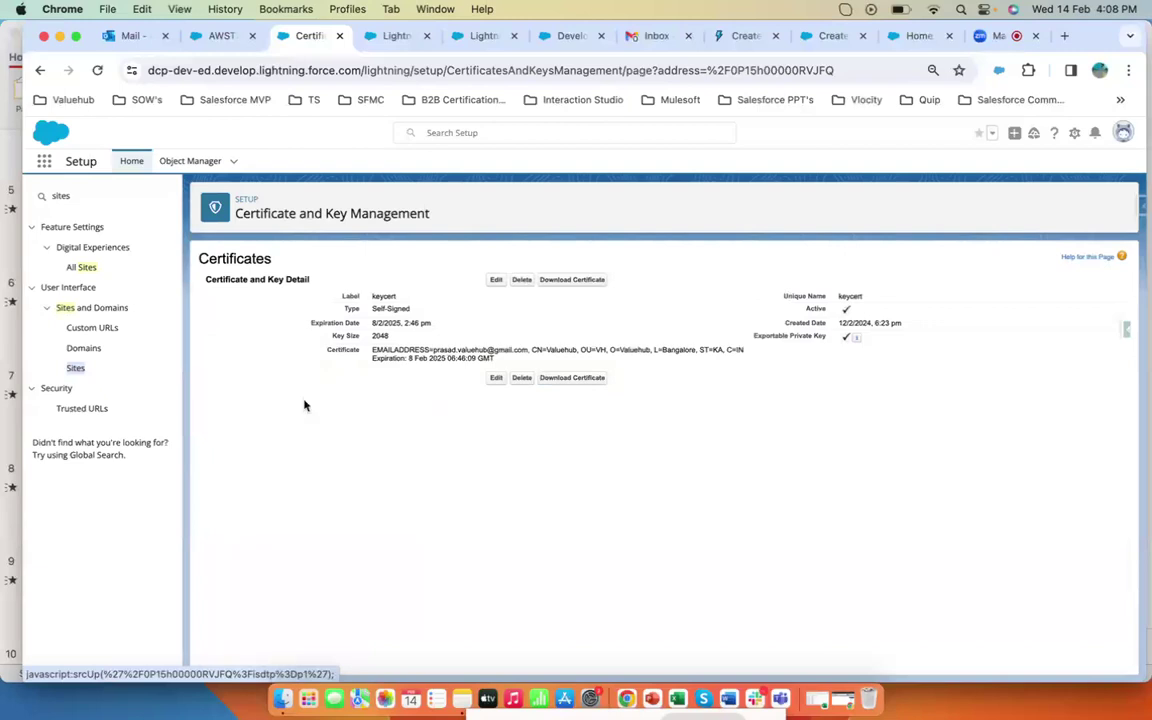
{"action": "left_click", "coordinate": [77, 369]}
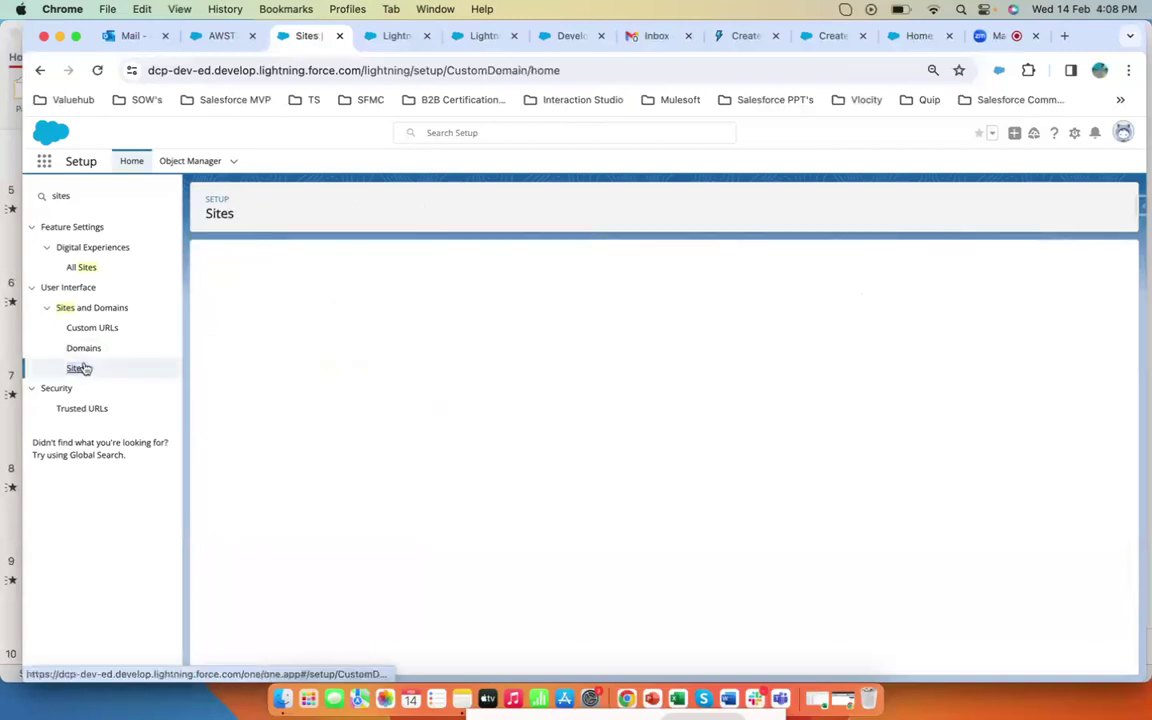
- Switch to the Developer Console showing the JWTTokenGeneration_ApxCls class
{"action": "left_click", "coordinate": [481, 36]}
{"action": "left_click", "coordinate": [393, 38]}
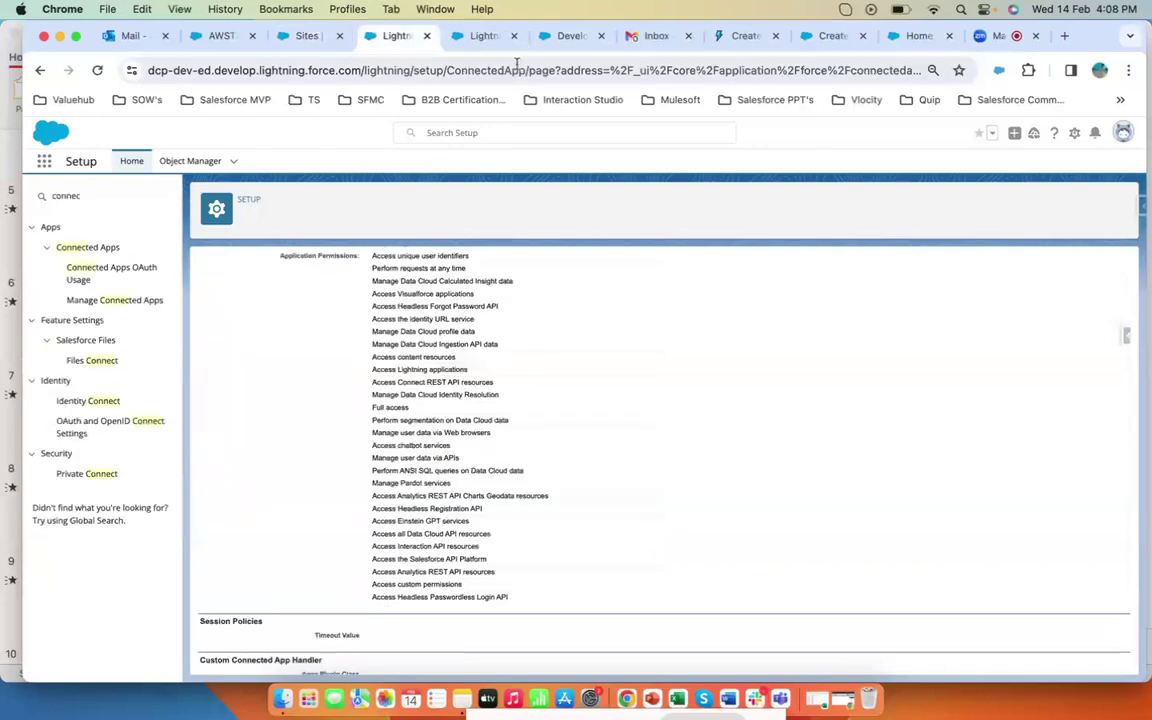
{"action": "left_click", "coordinate": [568, 36]}
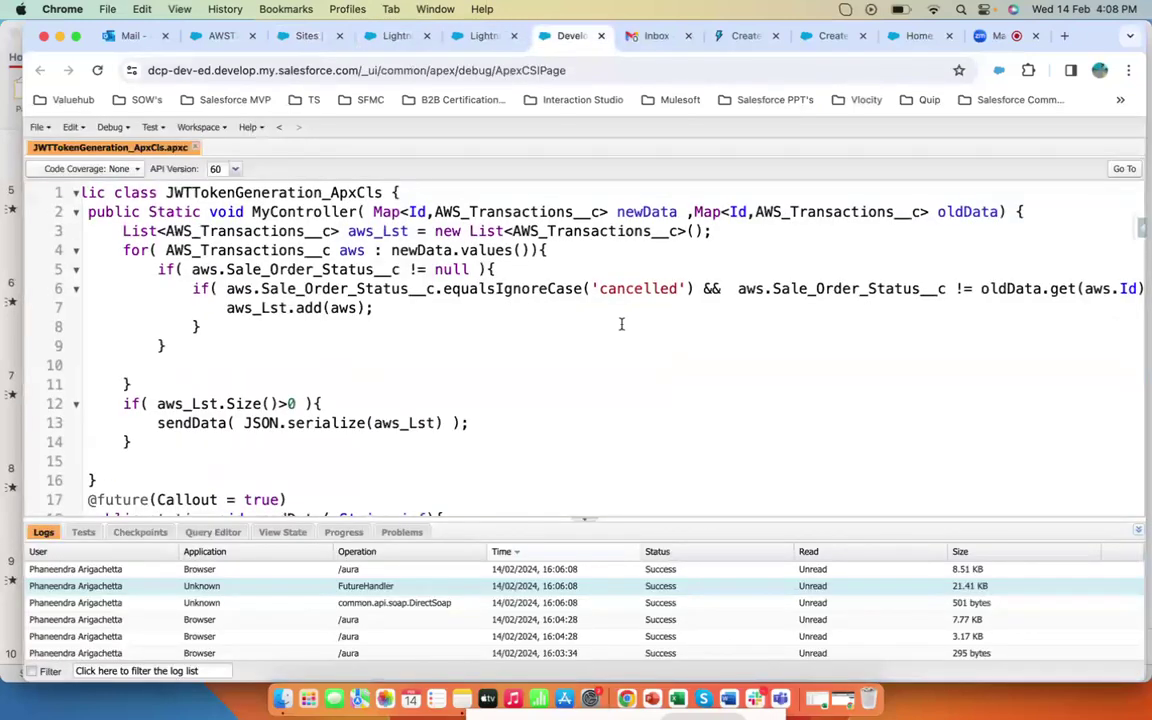
- Scroll through the JWTTokenGeneration_ApxCls code to review the JWT token exchange and Data Cloud ingestion callout
{"action": "scroll", "coordinate": [621, 324], "scroll_direction": "down", "scroll_amount": 10}
{"action": "scroll", "coordinate": [534, 274], "scroll_direction": "down", "scroll_amount": 2}
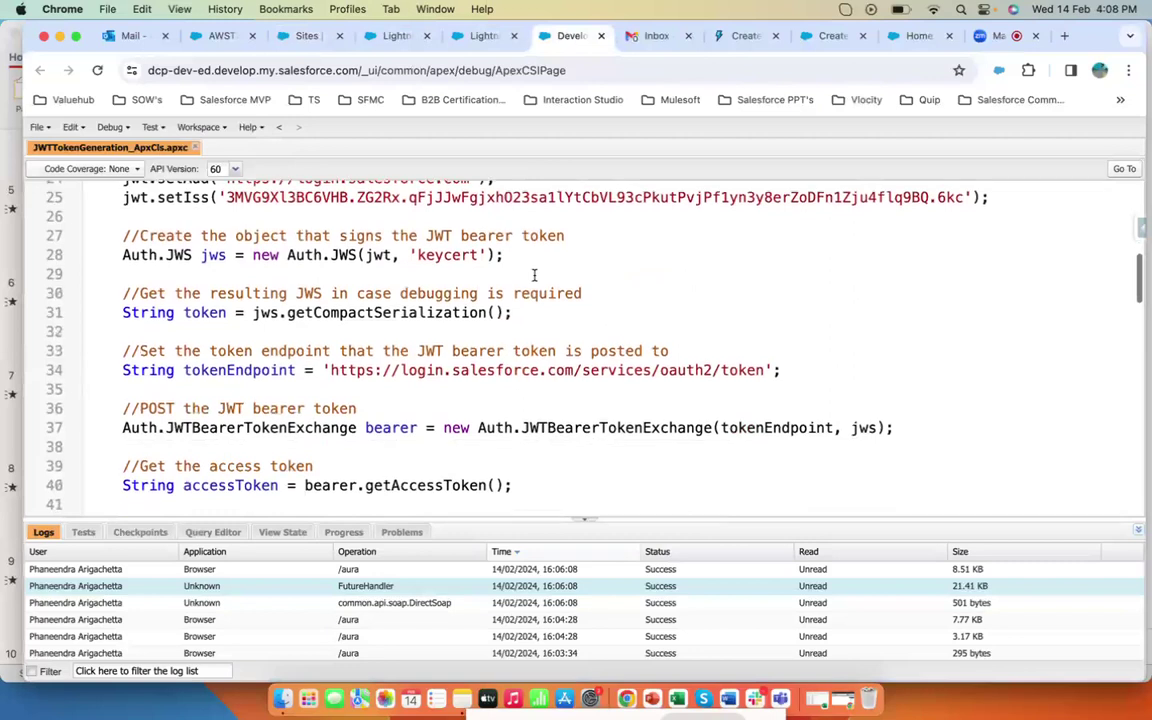
{"action": "scroll", "coordinate": [534, 274], "scroll_direction": "down", "scroll_amount": 15}
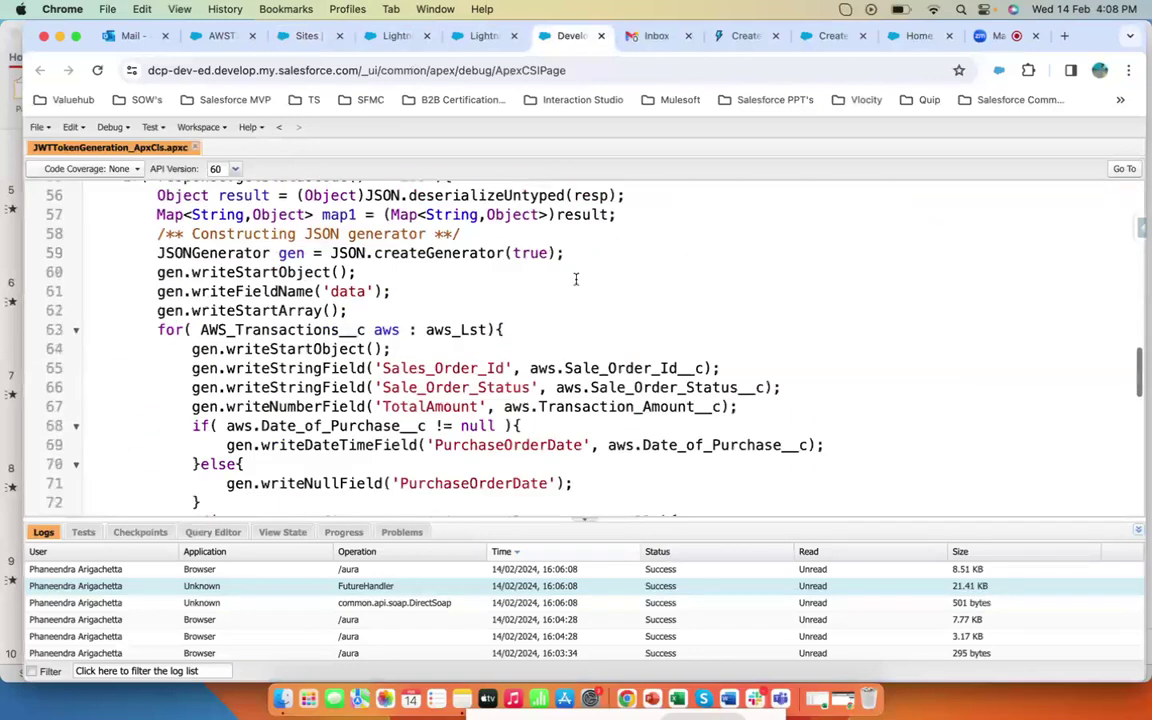
{"action": "scroll", "coordinate": [630, 287], "scroll_direction": "down", "scroll_amount": 10}
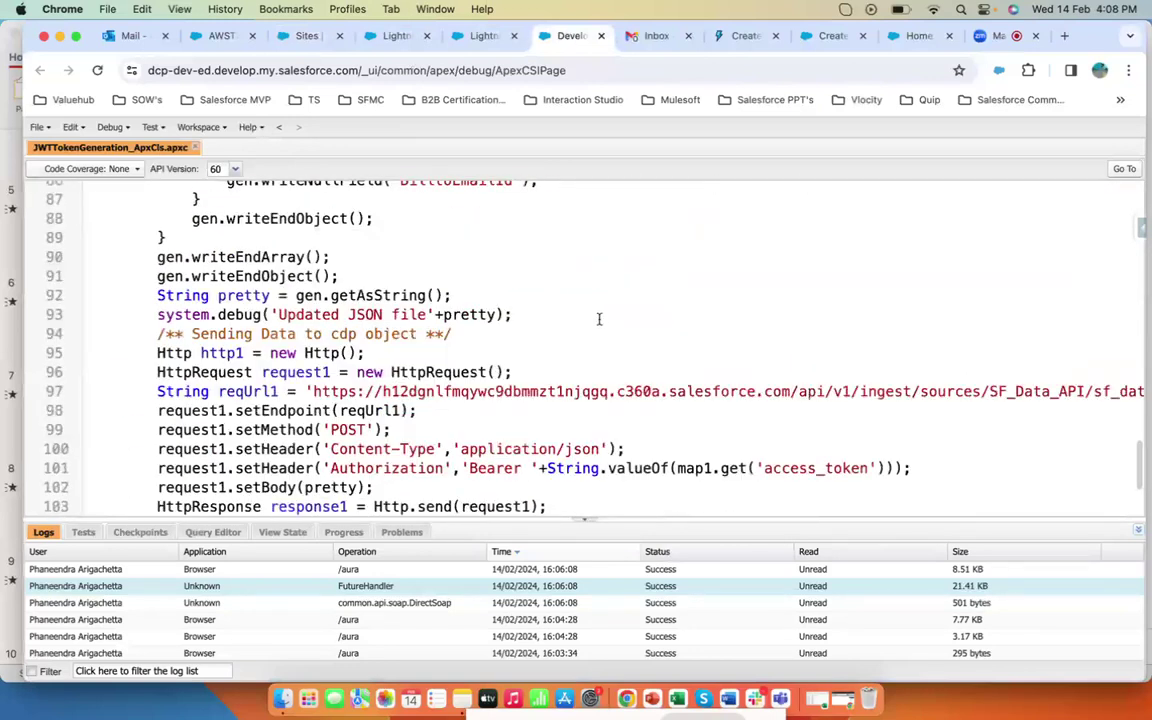
{"action": "scroll", "coordinate": [600, 318], "scroll_direction": "down", "scroll_amount": 3}
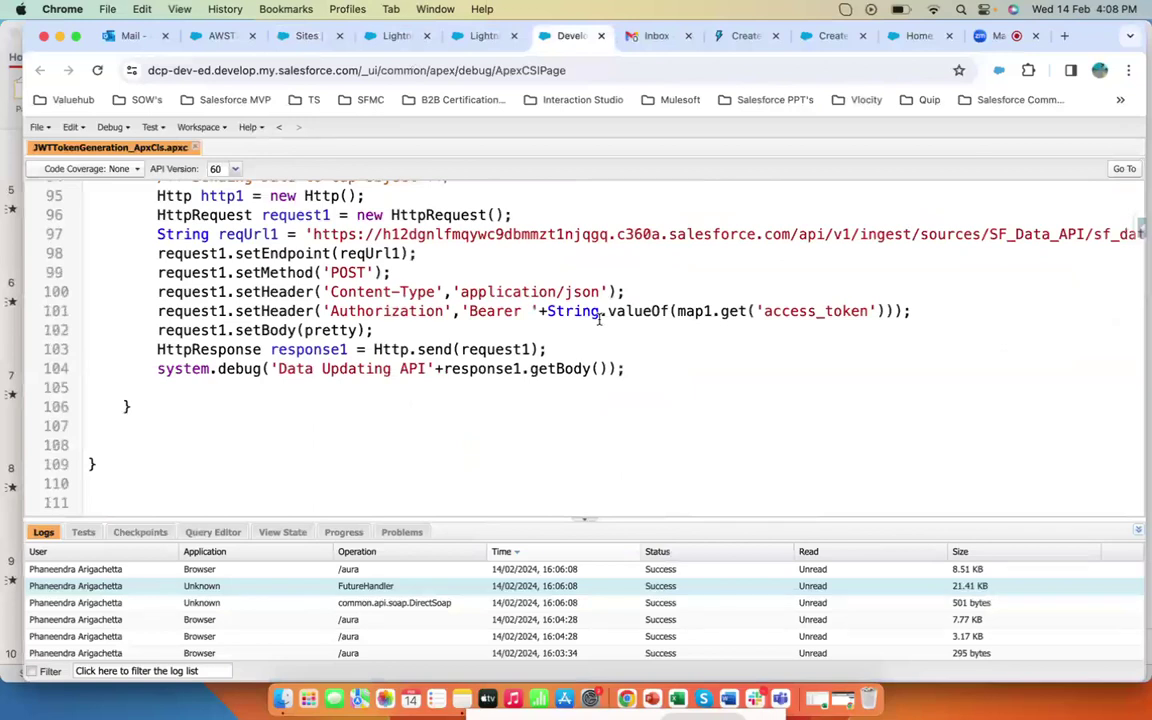
- Switch to the ThirdPartyConnecterApp connected app detail page, then to the Data Cloud home page
{"action": "left_click", "coordinate": [478, 36]}
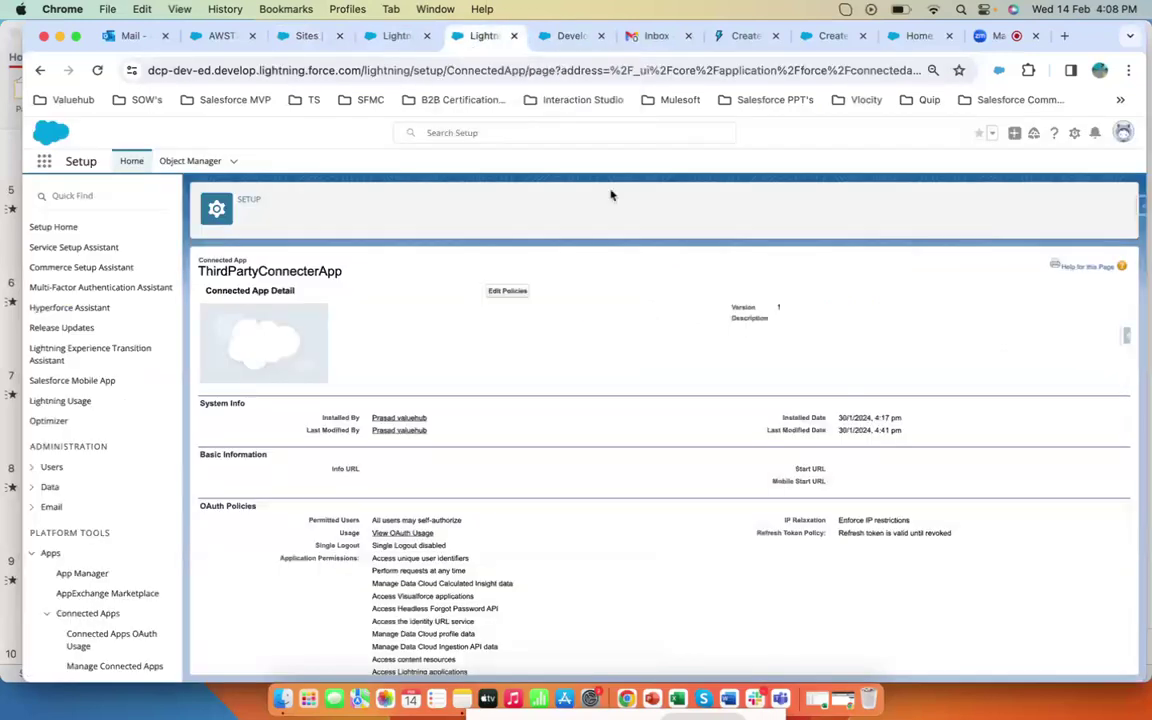
{"action": "left_click", "coordinate": [834, 37]}
{"action": "left_click", "coordinate": [912, 37]}
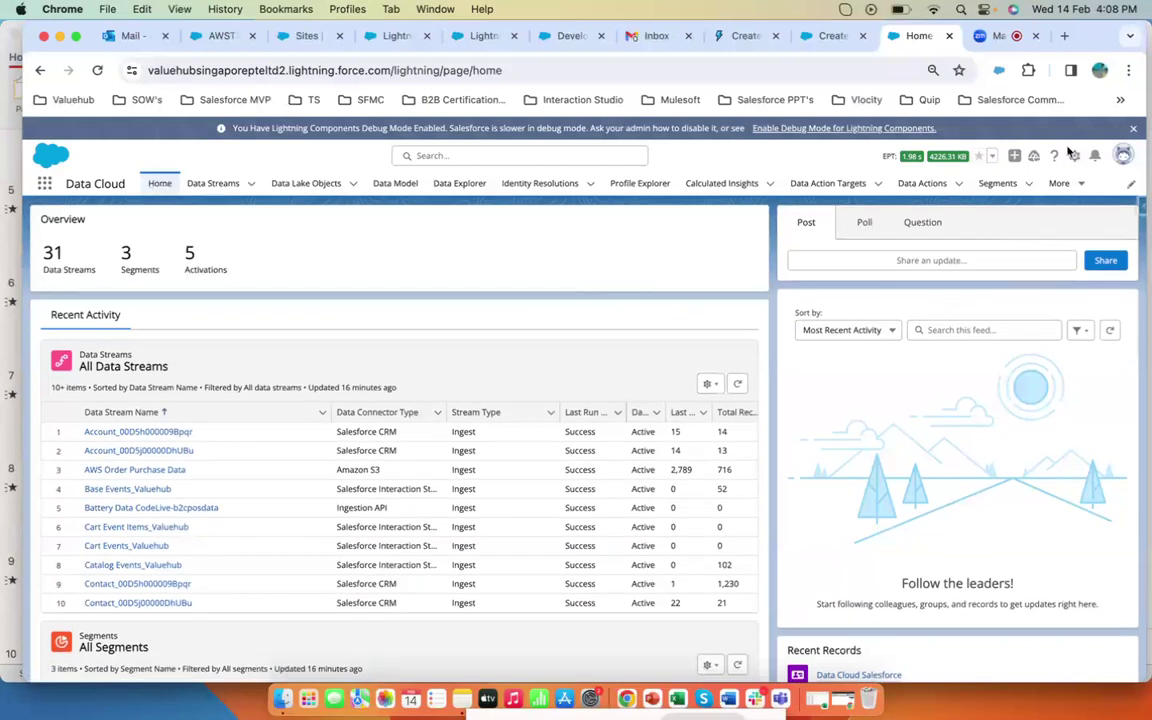
- Open Data Cloud Setup and open the SF_Data_API connector under Ingestion API
{"action": "left_click", "coordinate": [1074, 160]}
{"action": "left_click", "coordinate": [1023, 238]}
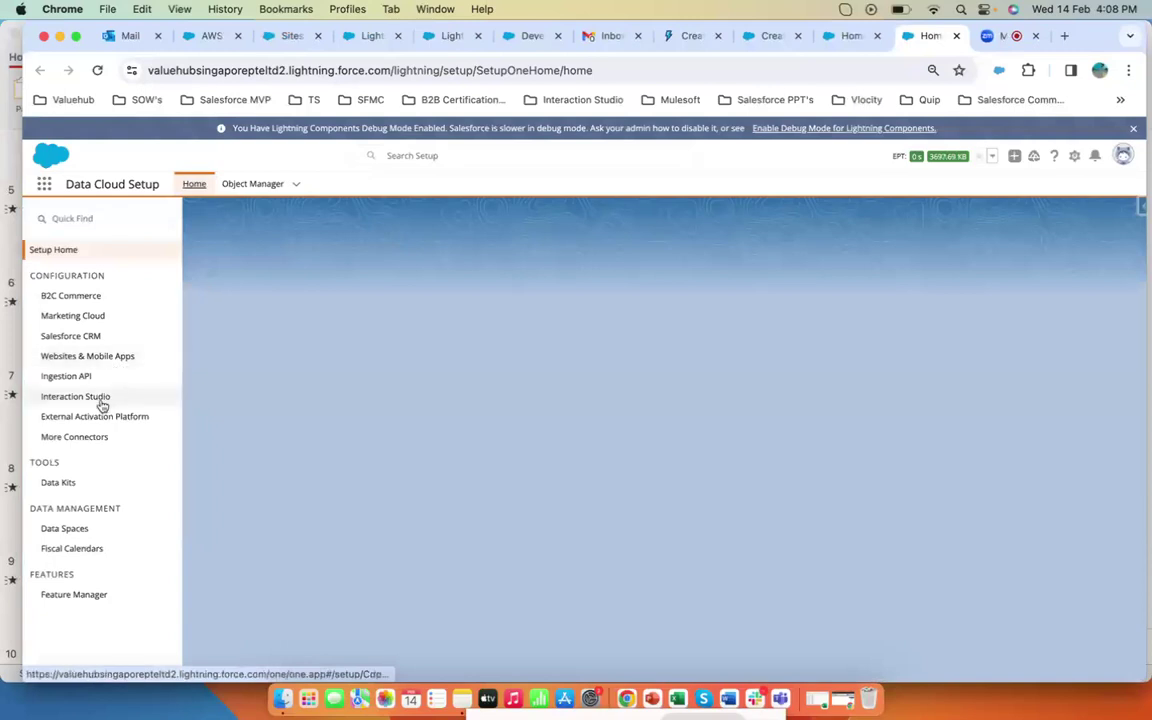
{"action": "left_click", "coordinate": [68, 377]}
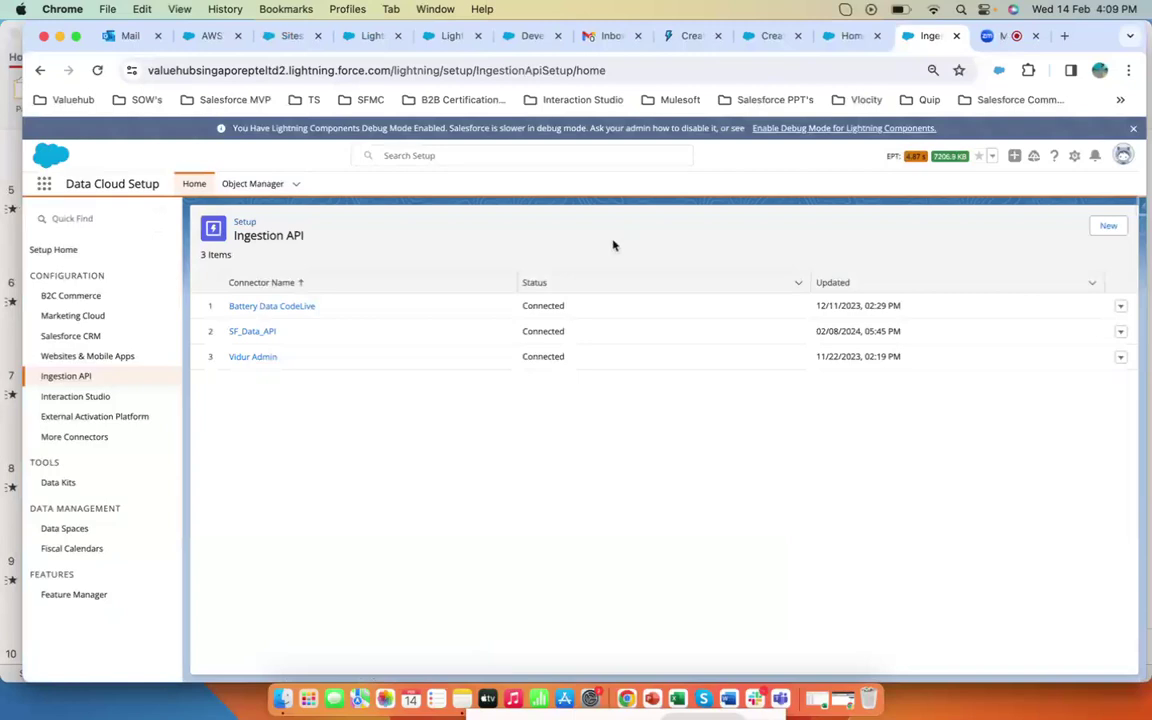
{"action": "left_click", "coordinate": [254, 331]}
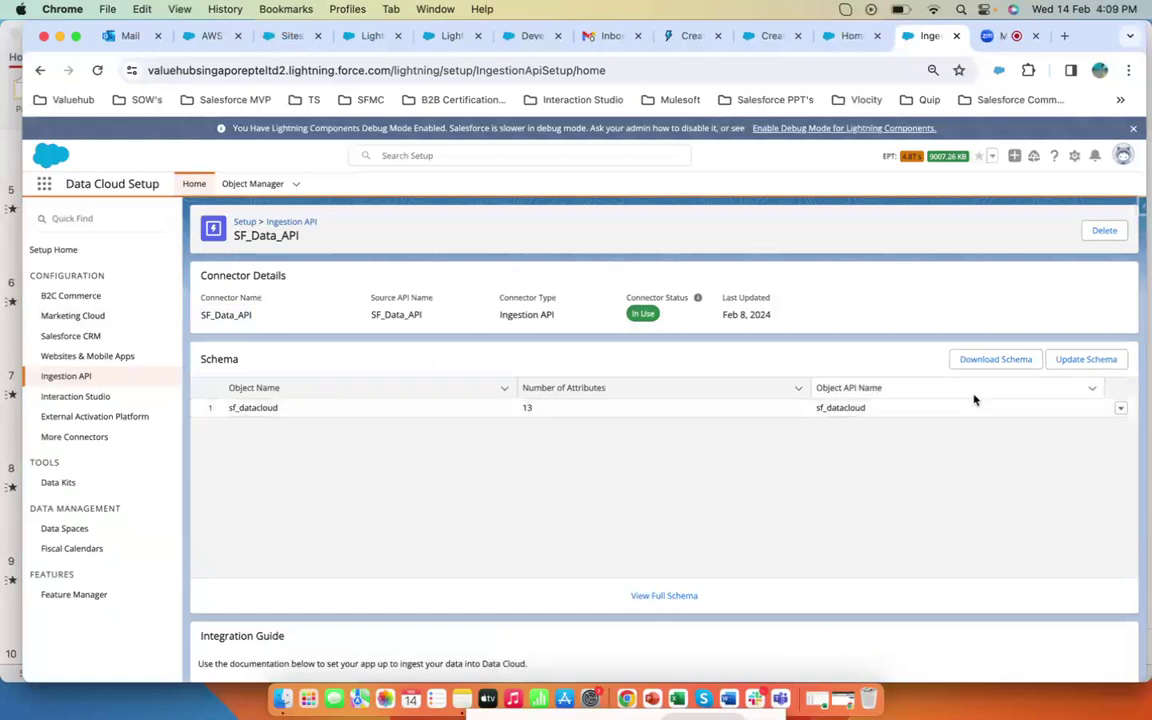
- View the full schema of the sf_datacloud object and close it
{"action": "scroll", "coordinate": [700, 430], "scroll_direction": "down", "scroll_amount": 2}
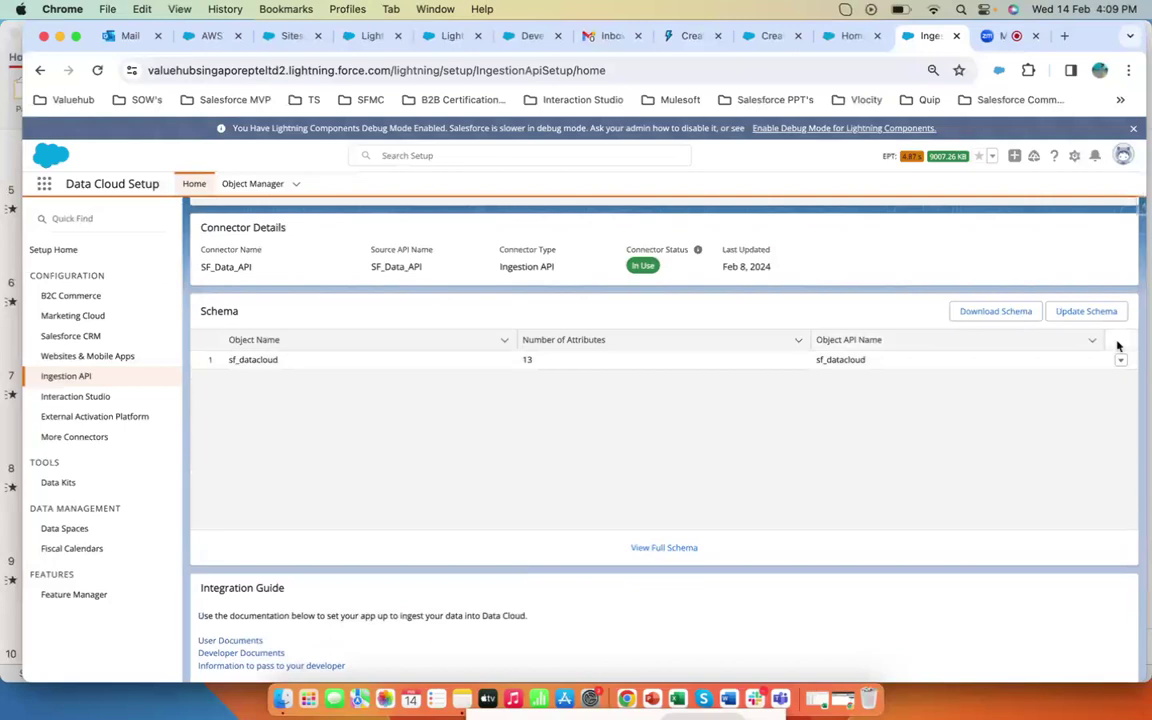
{"action": "left_click", "coordinate": [661, 547]}
{"action": "scroll", "coordinate": [591, 373], "scroll_direction": "down", "scroll_amount": 3}
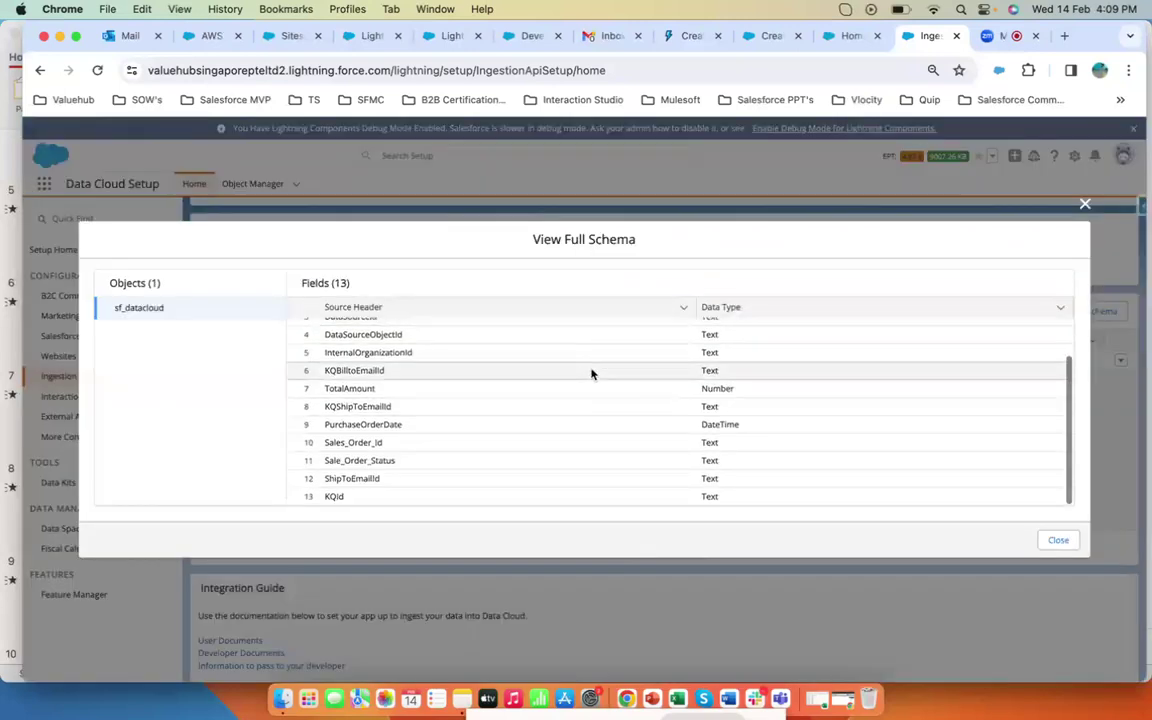
{"action": "scroll", "coordinate": [591, 373], "scroll_direction": "up", "scroll_amount": 3}
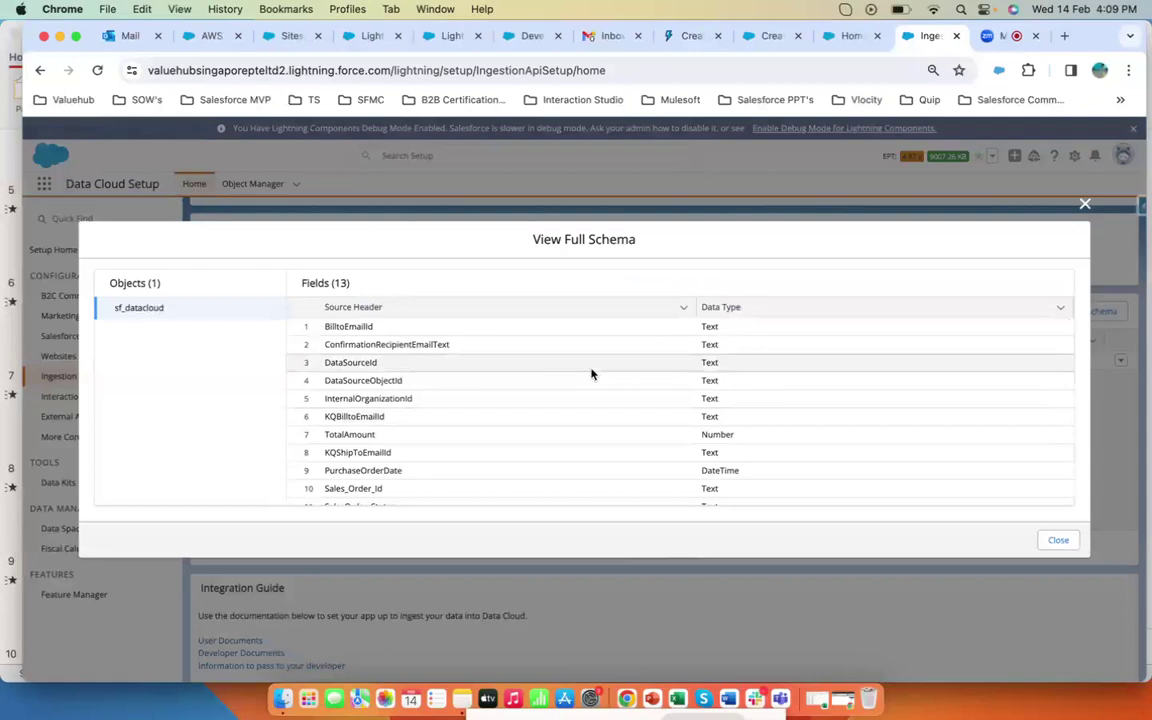
{"action": "left_click", "coordinate": [1085, 203]}
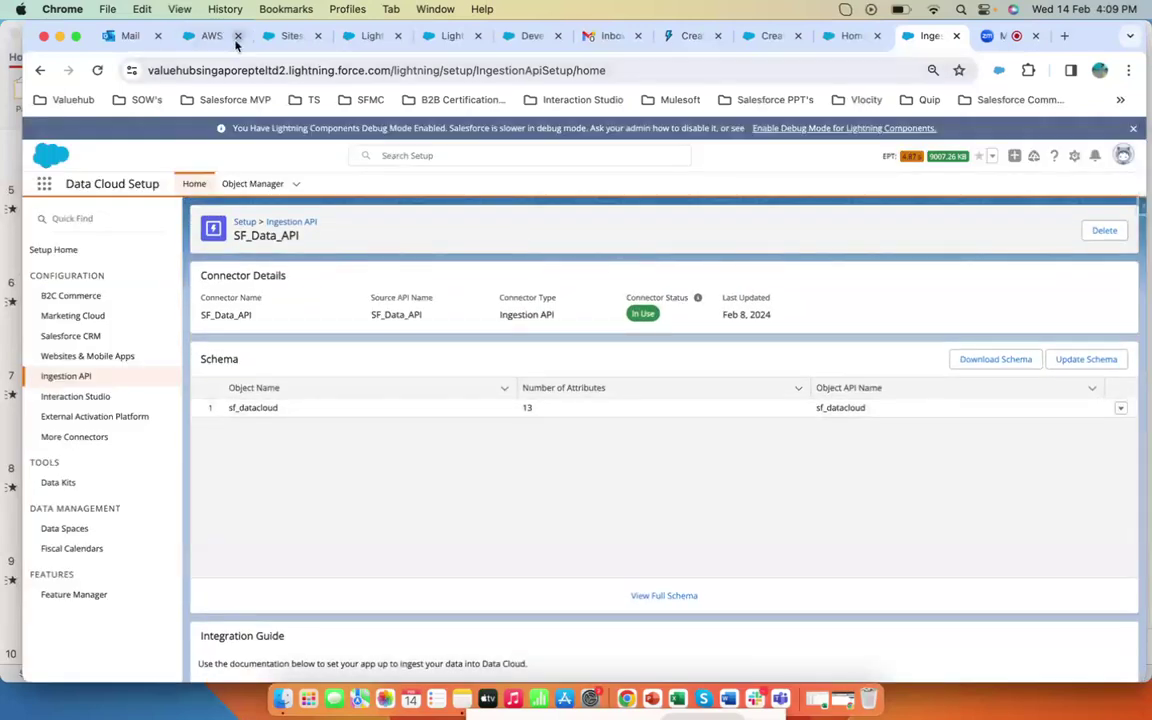
{"action": "left_click", "coordinate": [771, 36]}
{"action": "left_click", "coordinate": [850, 36]}
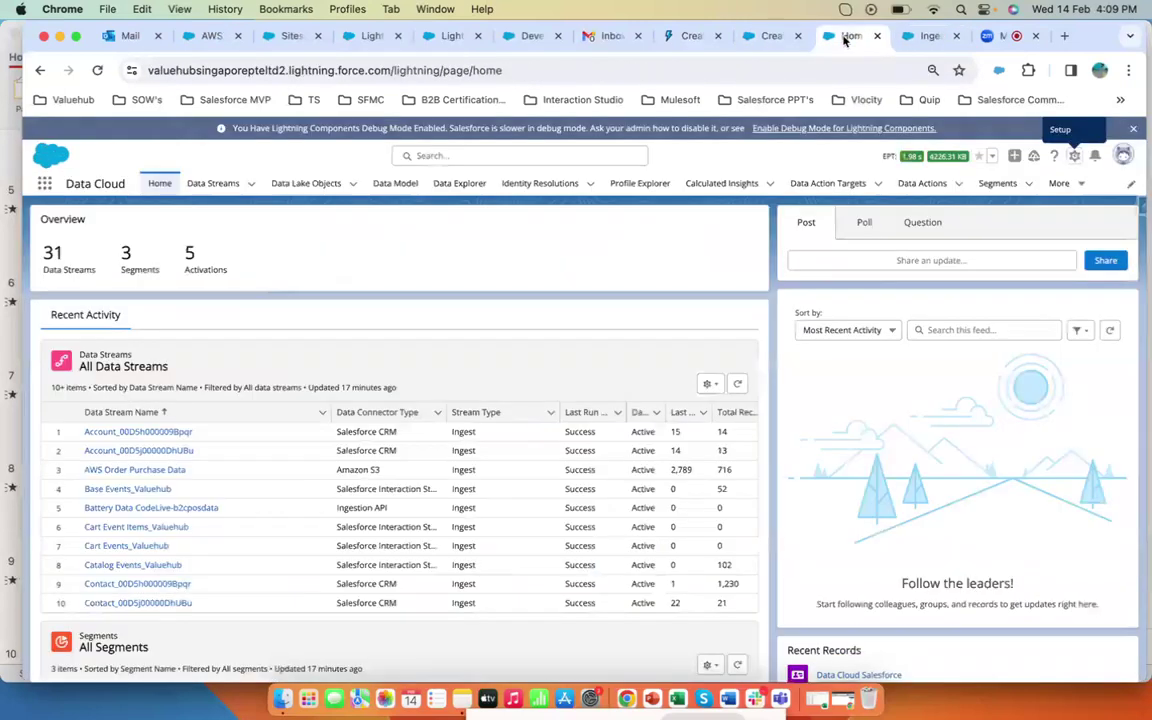
{"action": "left_click", "coordinate": [210, 183]}
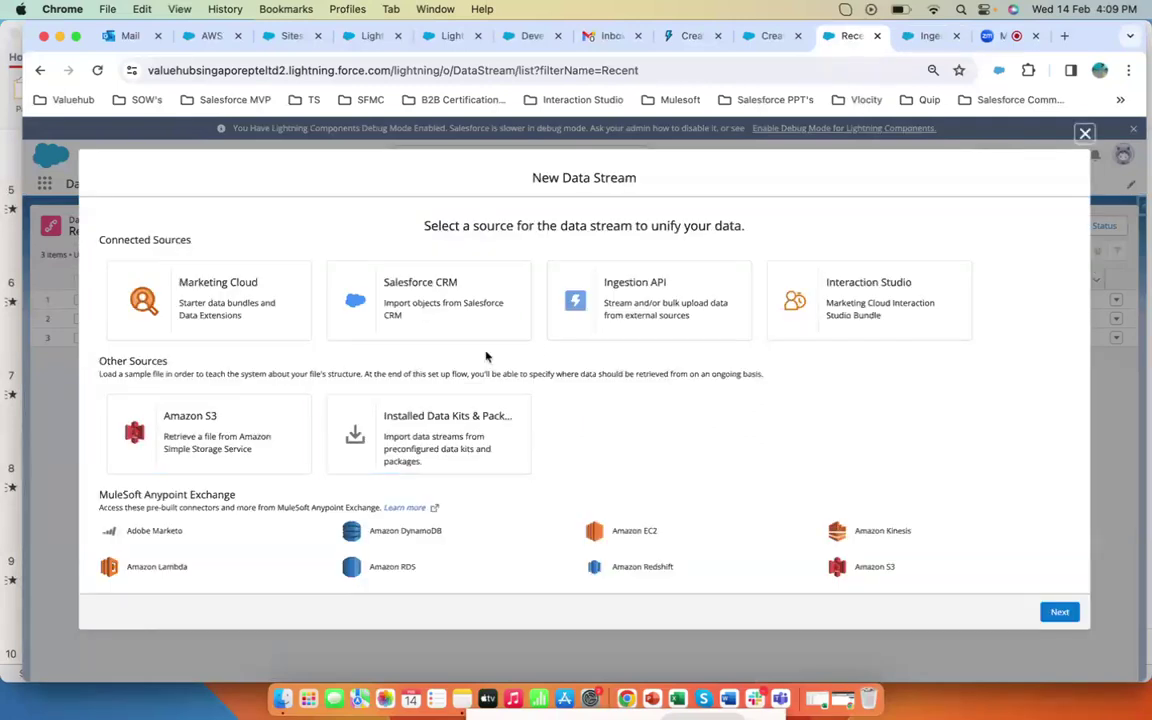
{"action": "left_click", "coordinate": [643, 326]}
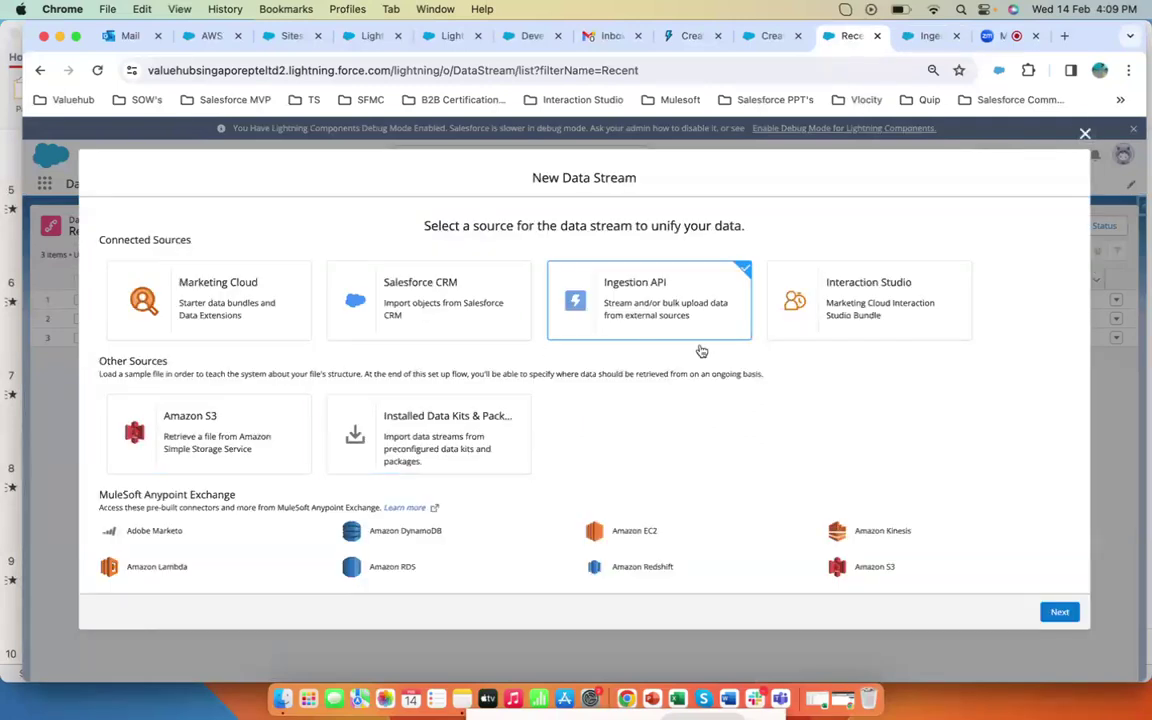
{"action": "left_click", "coordinate": [1058, 610]}
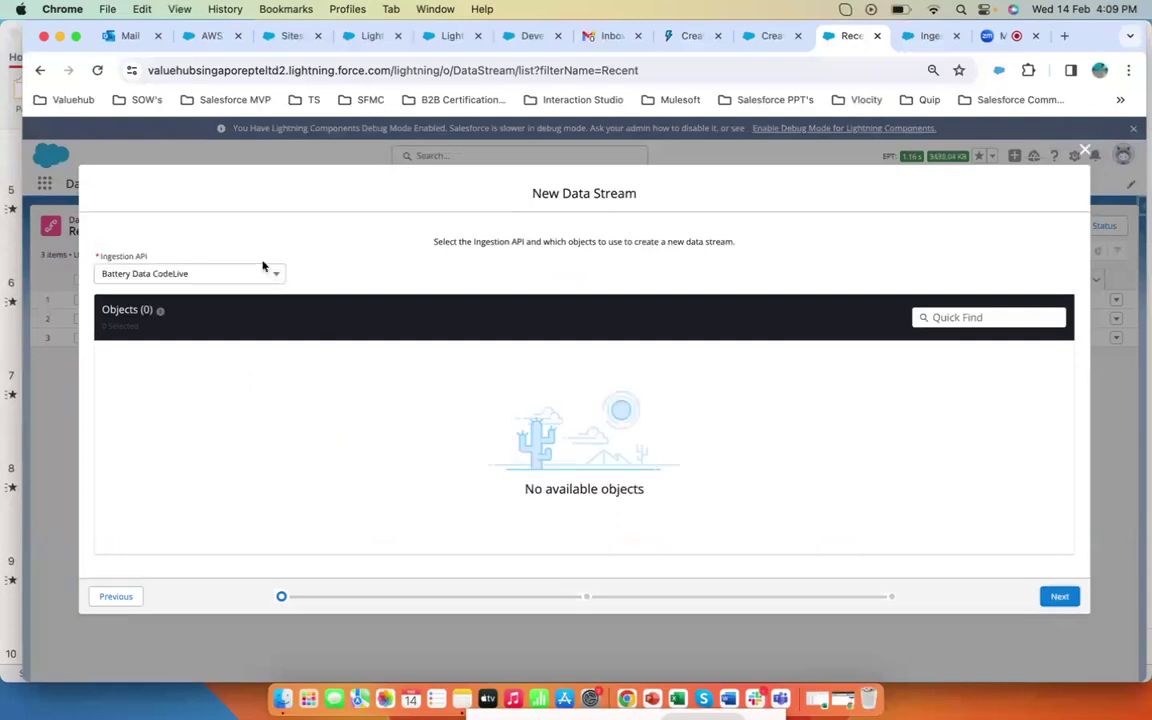
{"action": "left_click", "coordinate": [239, 276]}
{"action": "left_click", "coordinate": [190, 322]}
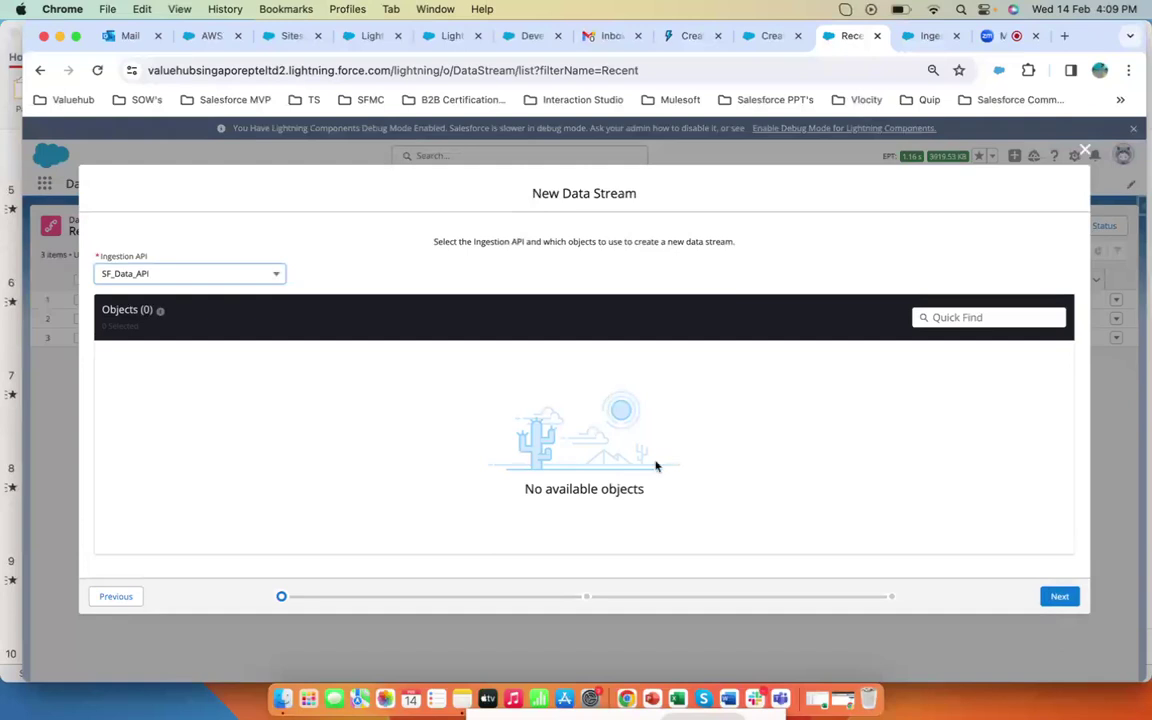
{"action": "left_click_drag", "start_coordinate": [656, 491], "coordinate": [506, 494]}
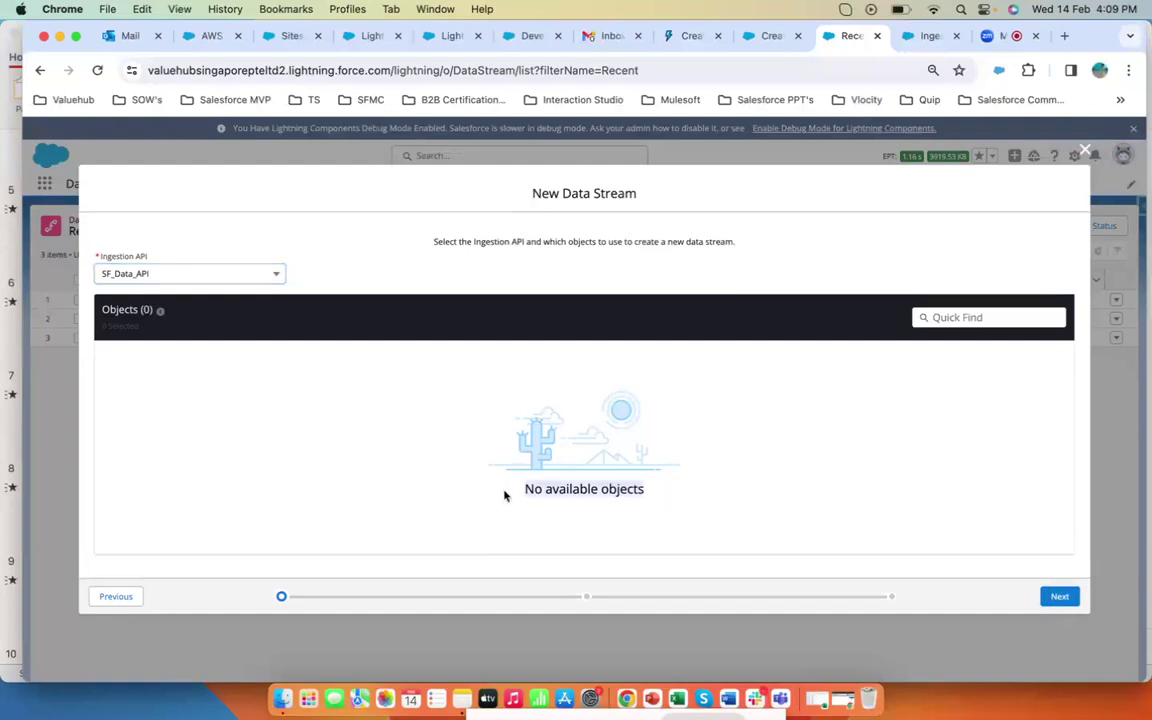
{"action": "left_click", "coordinate": [1085, 150]}
{"action": "left_click", "coordinate": [755, 406]}
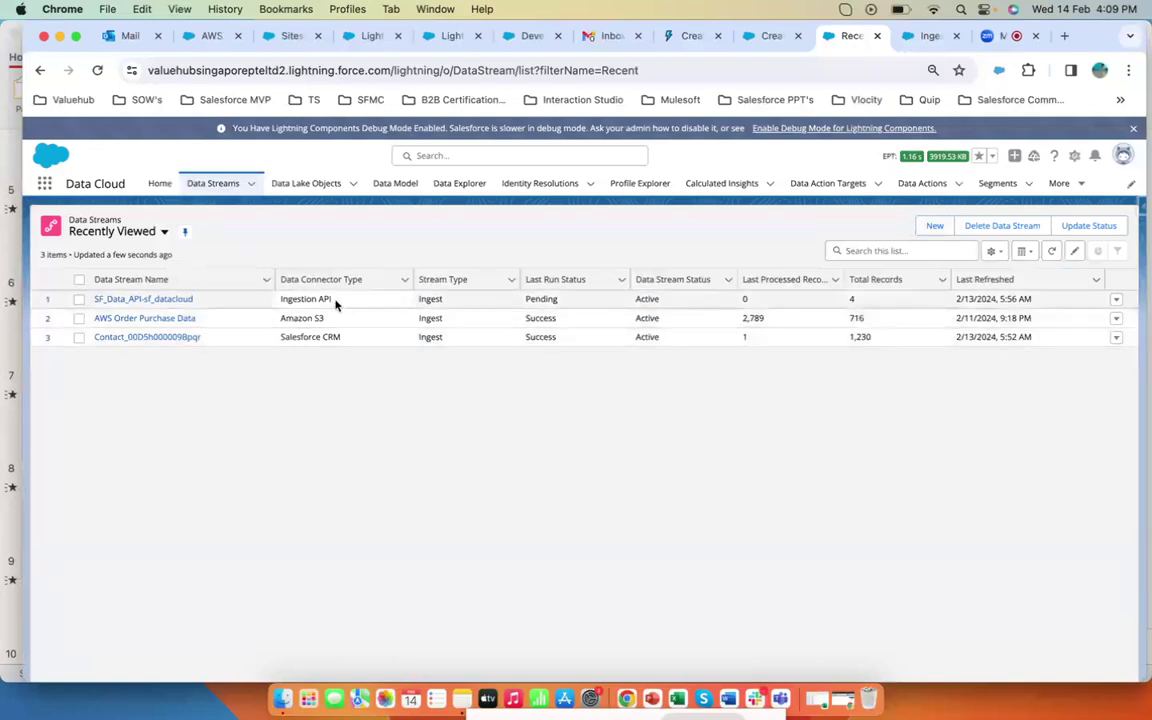
- Open the SF_Data_API-sf_datacloud data stream and review its field mappings to the data model entities
{"action": "left_click", "coordinate": [164, 300]}
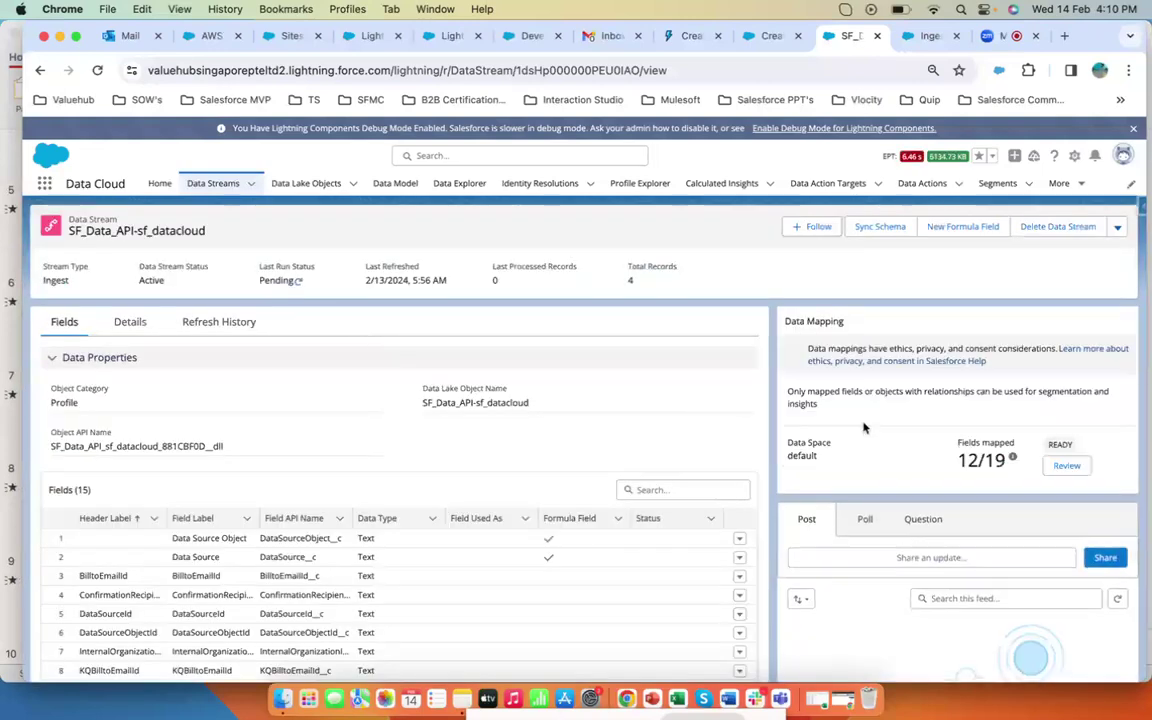
{"action": "left_click", "coordinate": [1066, 472]}
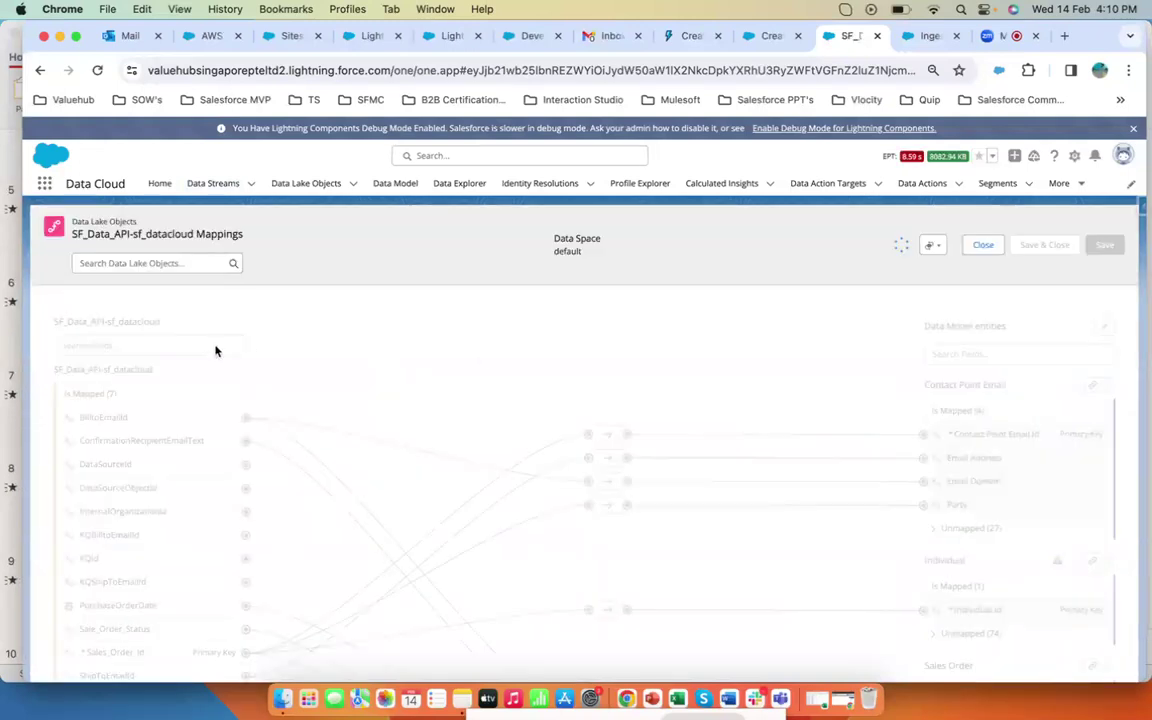
{"action": "scroll", "coordinate": [692, 362], "scroll_direction": "down", "scroll_amount": 2}
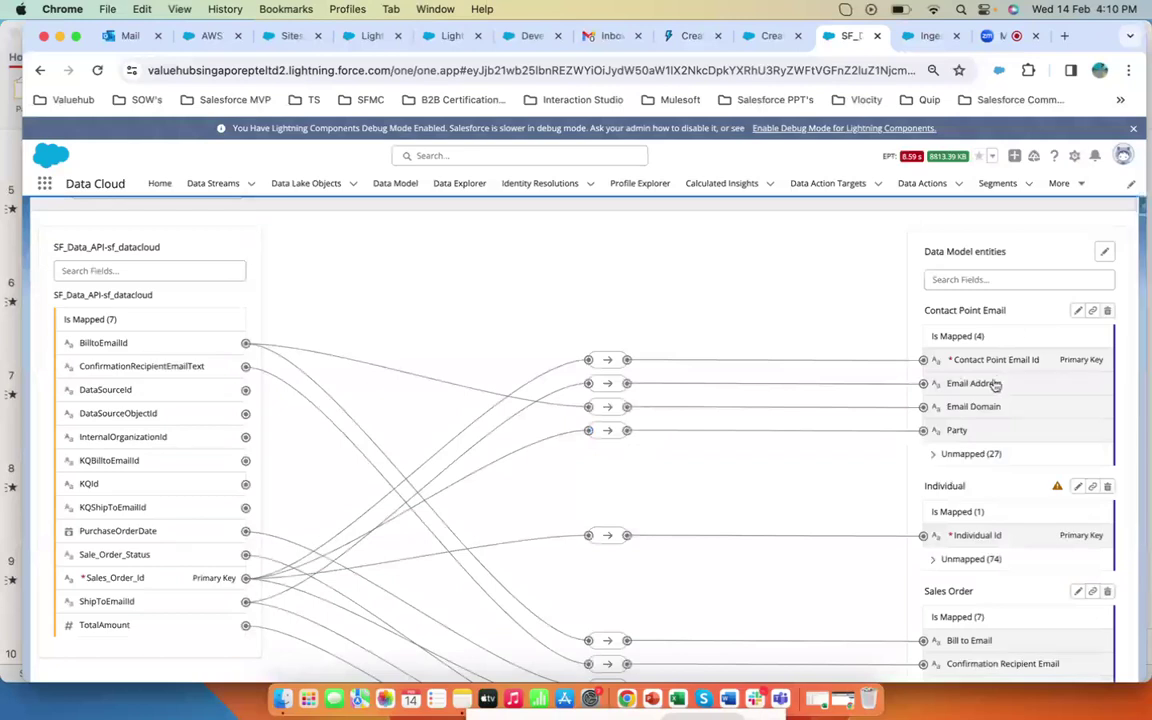
{"action": "scroll", "coordinate": [992, 380], "scroll_direction": "up", "scroll_amount": 2}
{"action": "scroll", "coordinate": [990, 385], "scroll_direction": "down", "scroll_amount": 3}
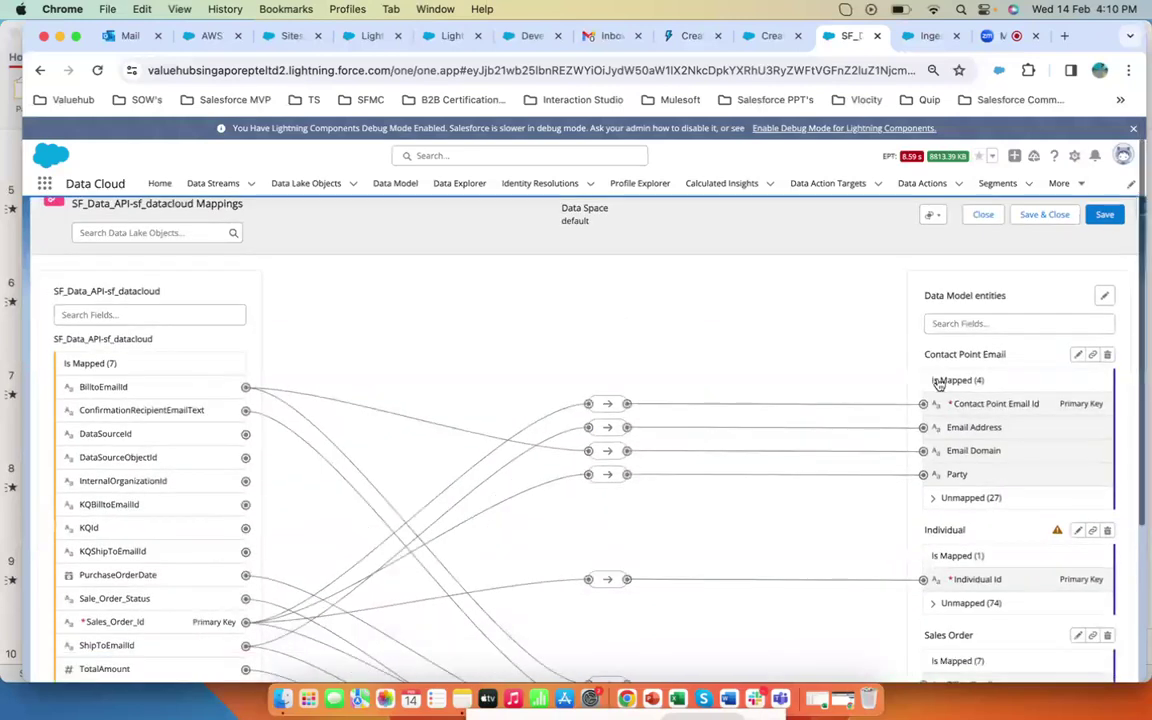
{"action": "left_click_drag", "start_coordinate": [970, 443], "coordinate": [907, 445]}
{"action": "scroll", "coordinate": [968, 443], "scroll_direction": "down", "scroll_amount": 3}
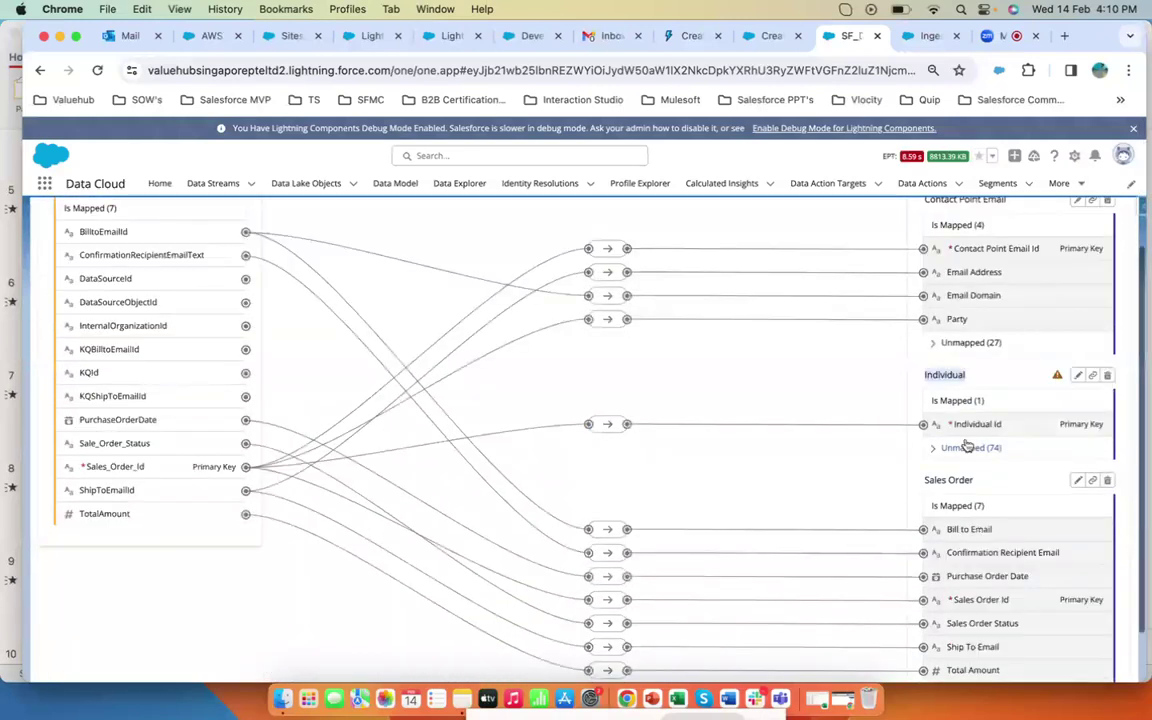
{"action": "scroll", "coordinate": [694, 391], "scroll_direction": "up", "scroll_amount": 5}
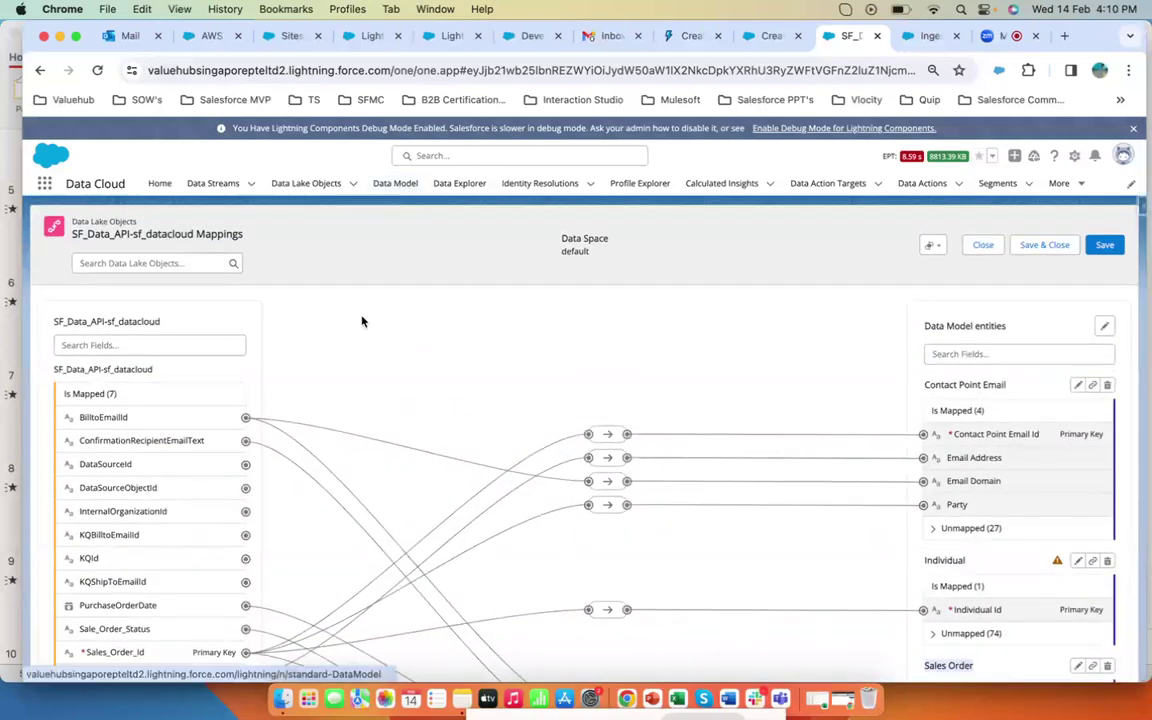
{"action": "scroll", "coordinate": [1003, 442], "scroll_direction": "down", "scroll_amount": 5}
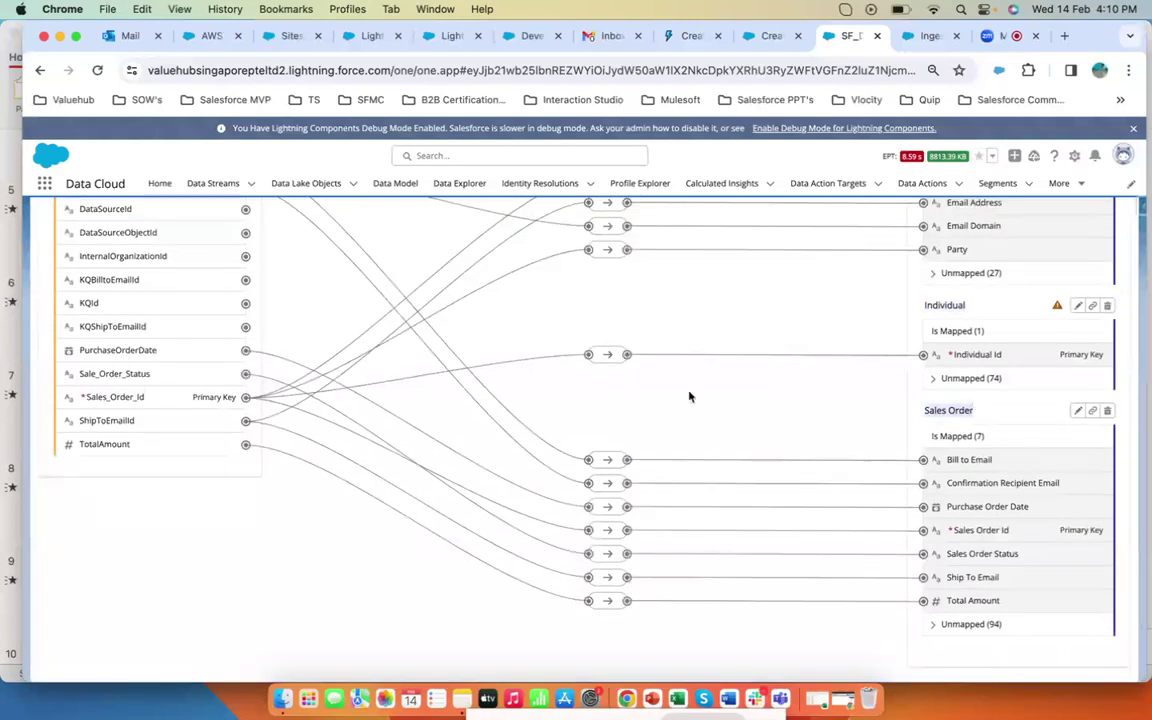
{"action": "scroll", "coordinate": [689, 399], "scroll_direction": "up", "scroll_amount": 5}
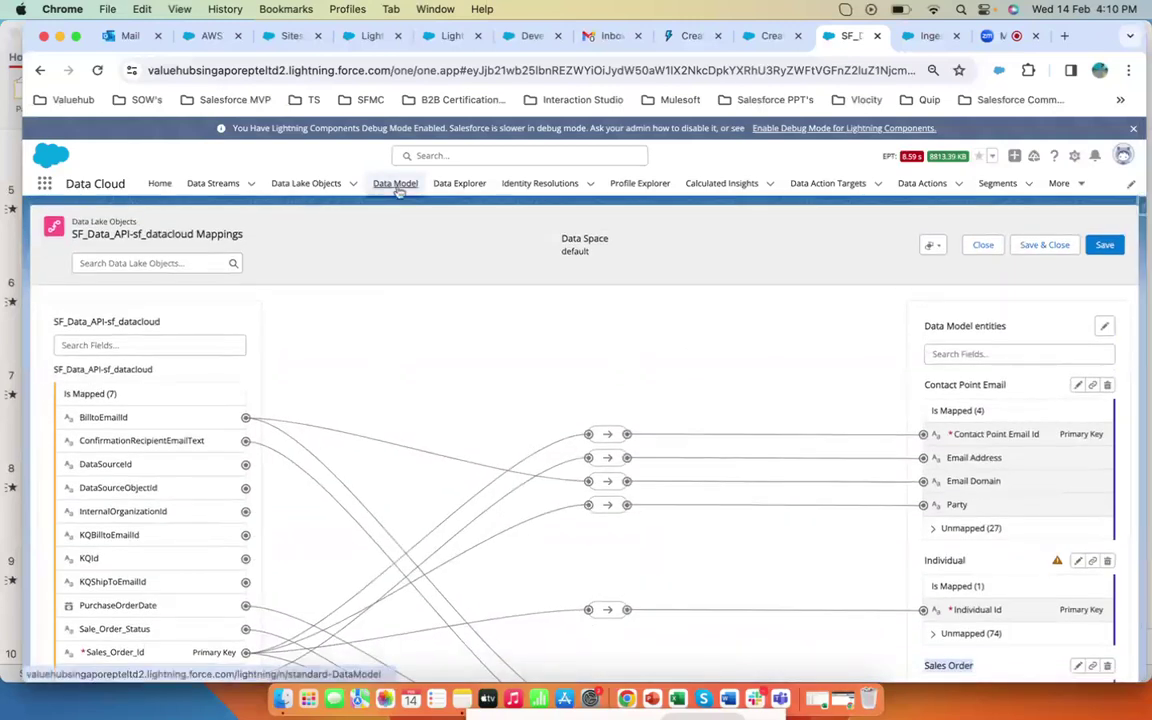
- Open the Sales Order data model object and review its details and relationships
{"action": "left_click", "coordinate": [398, 189]}
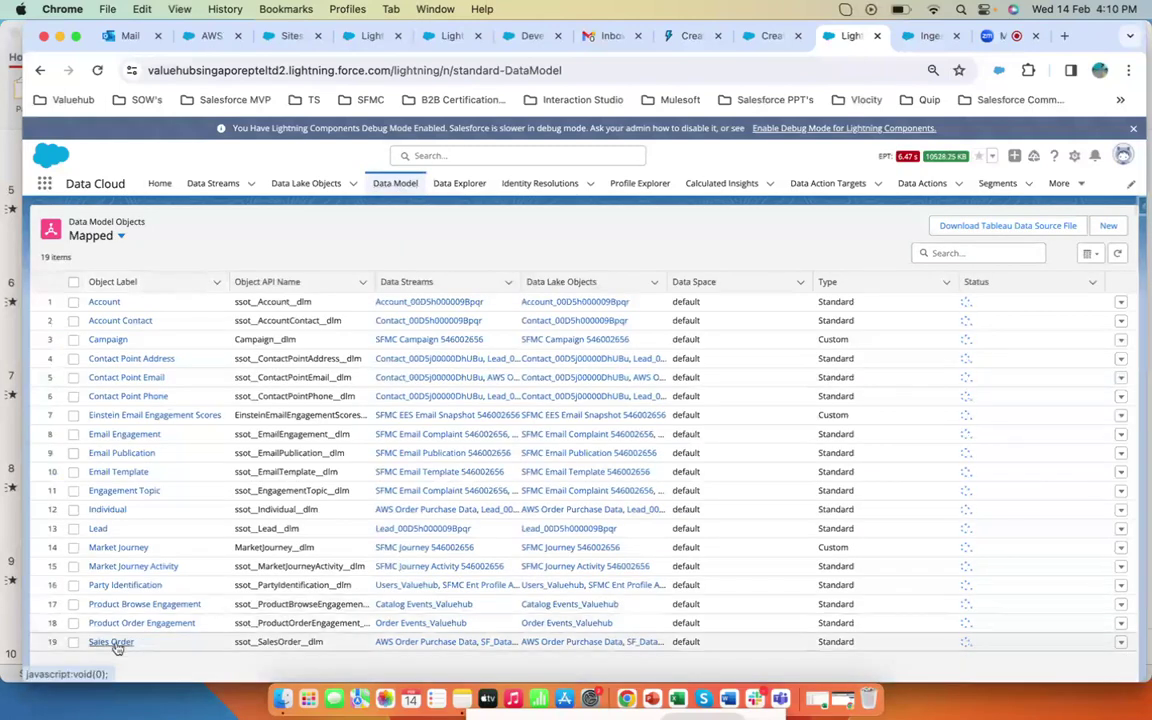
{"action": "left_click", "coordinate": [112, 643]}
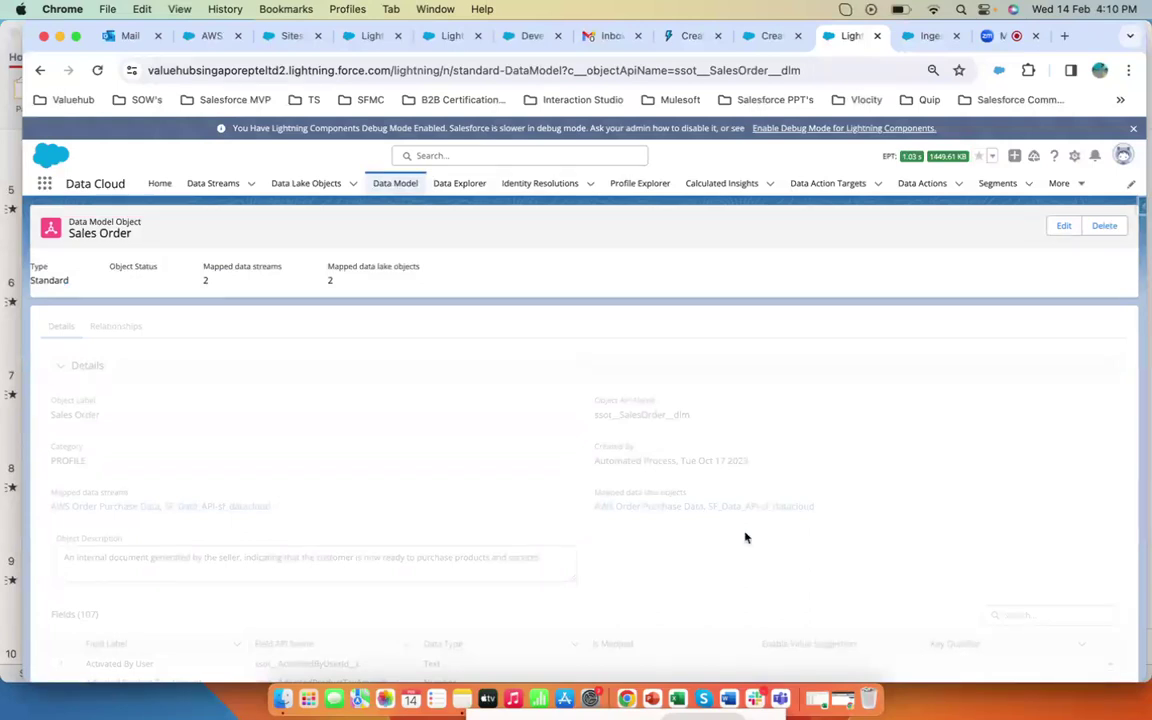
{"action": "scroll", "coordinate": [717, 532], "scroll_direction": "down", "scroll_amount": 3}
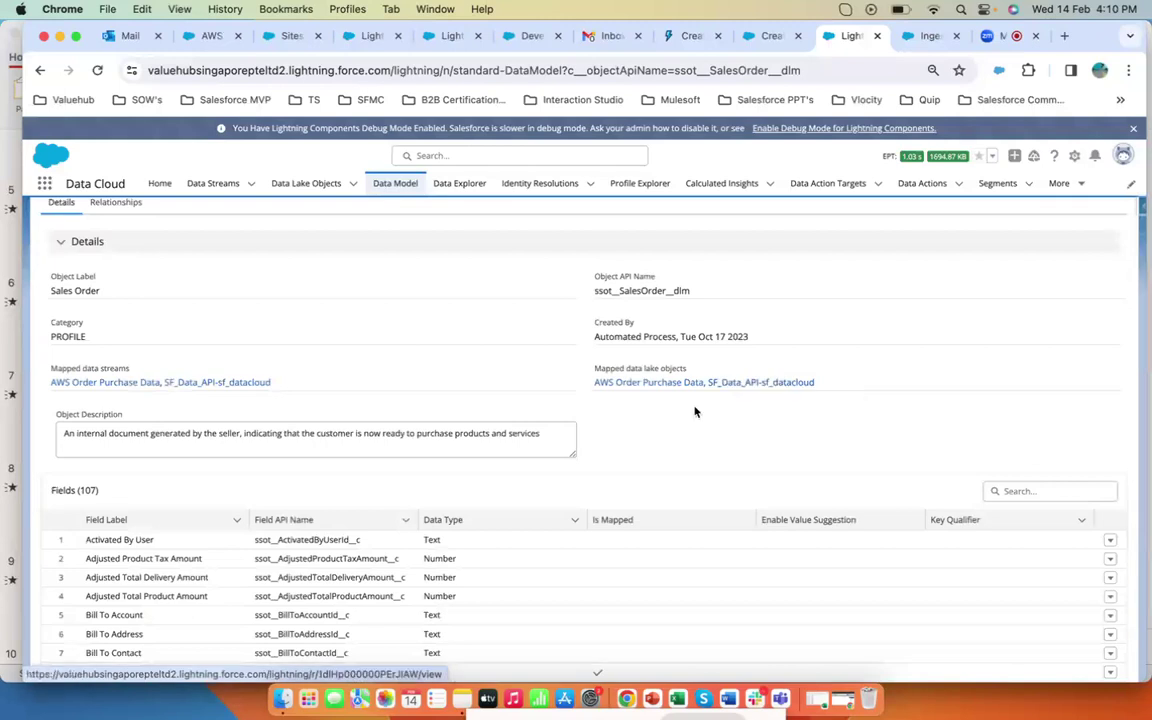
{"action": "scroll", "coordinate": [571, 432], "scroll_direction": "up", "scroll_amount": 3}
{"action": "left_click", "coordinate": [116, 327]}
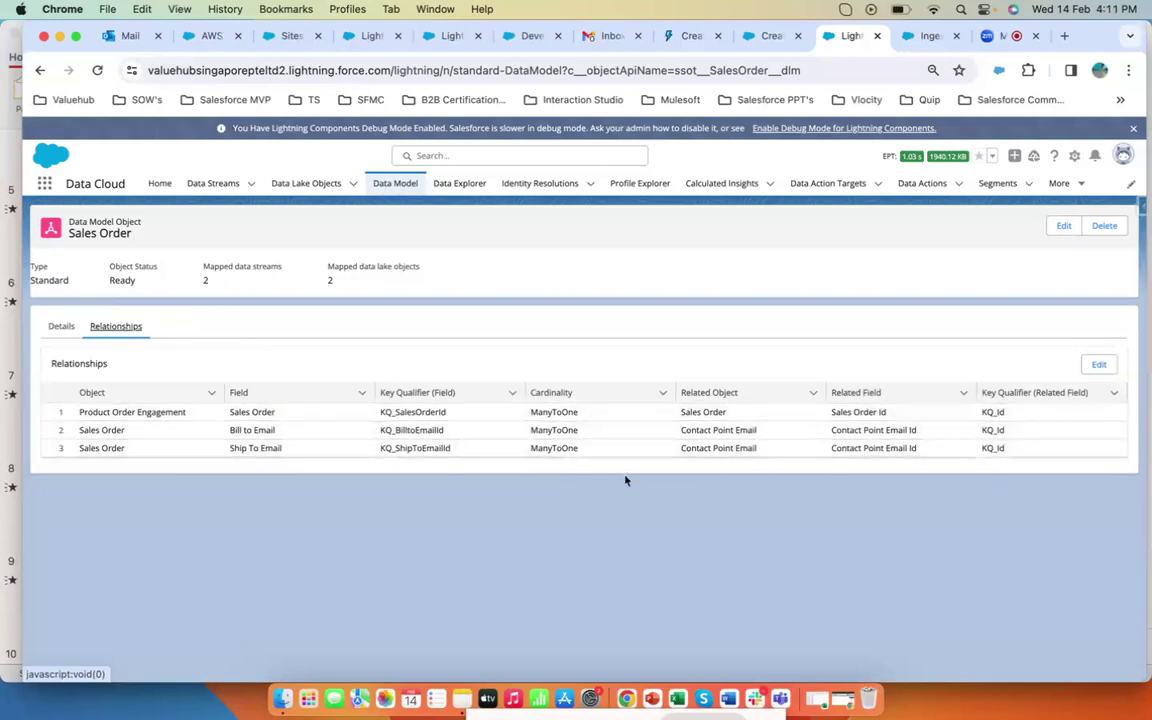
{"action": "left_click", "coordinate": [64, 330]}
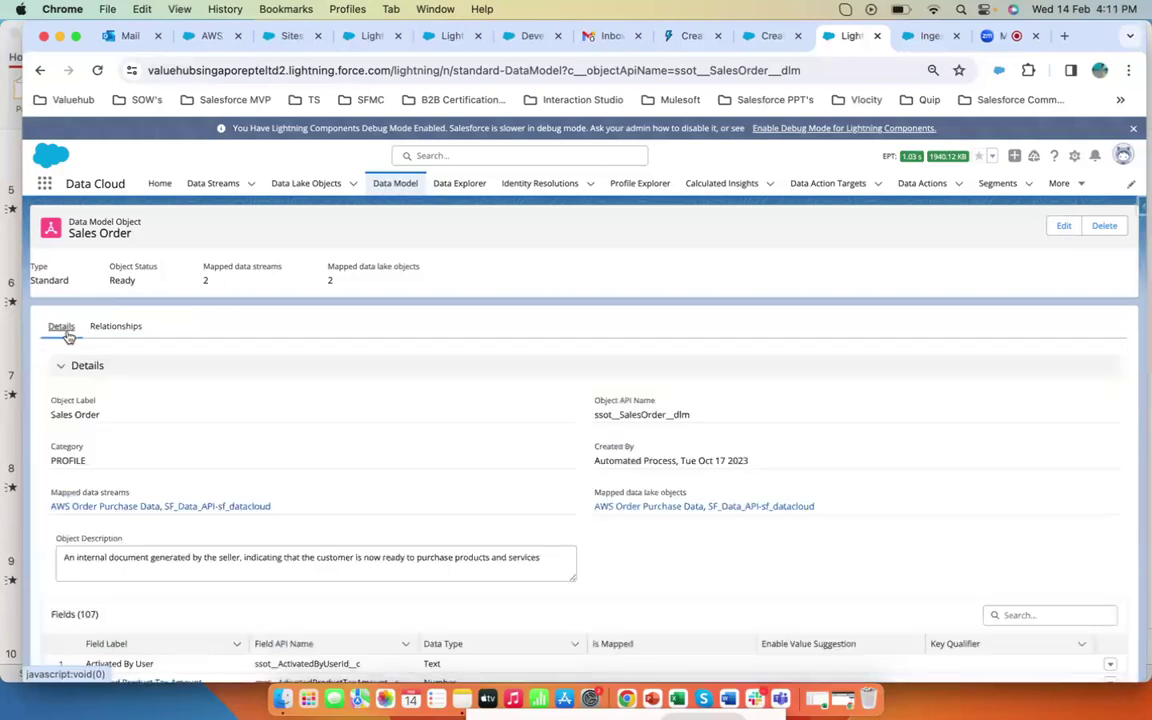
- Open the Identity Resolutions list, then return to the cancelled AWS transaction record in the Service Console
{"action": "left_click", "coordinate": [549, 188]}
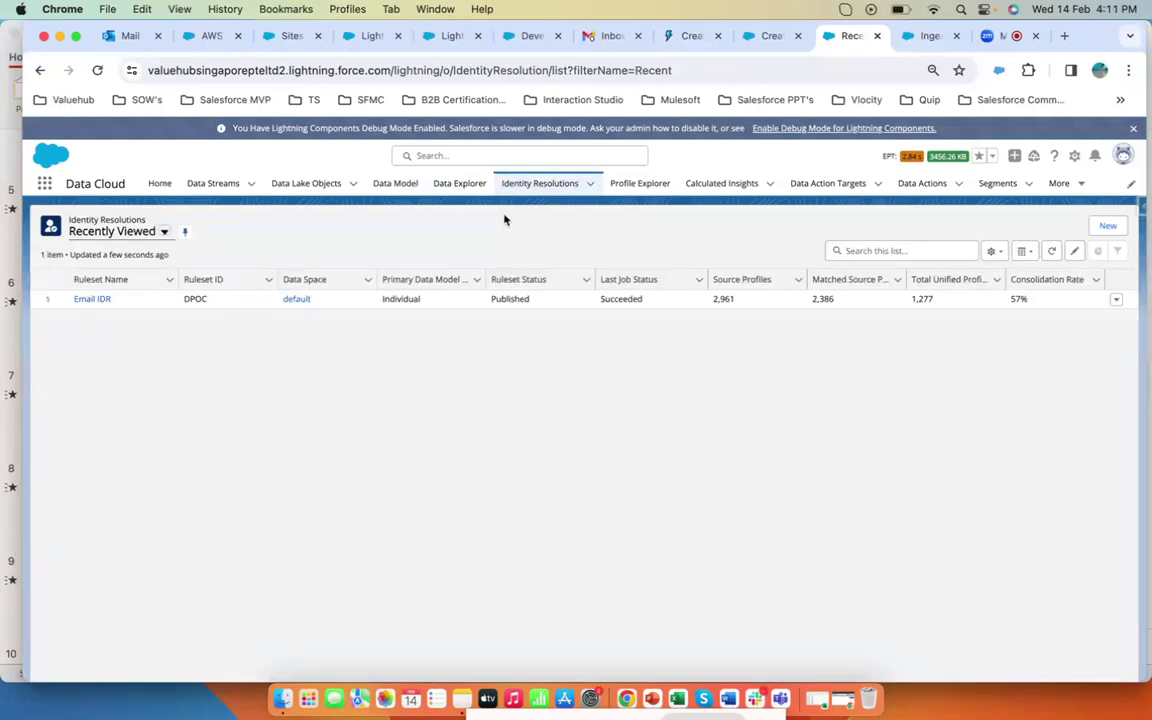
{"action": "left_click", "coordinate": [207, 36]}
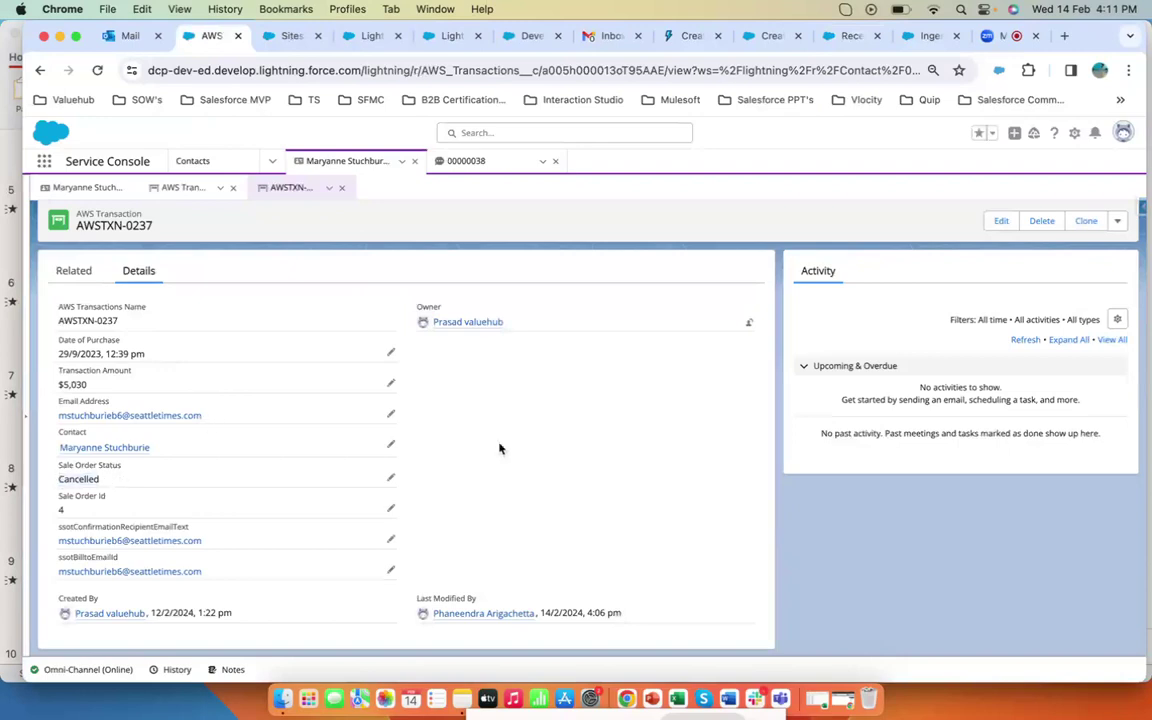
- Copy the customer's email address from the cancelled AWS transaction record and switch to the Data Cloud tab
{"action": "left_click_drag", "start_coordinate": [210, 416], "coordinate": [58, 418]}
{"action": "key", "text": "super+c"}
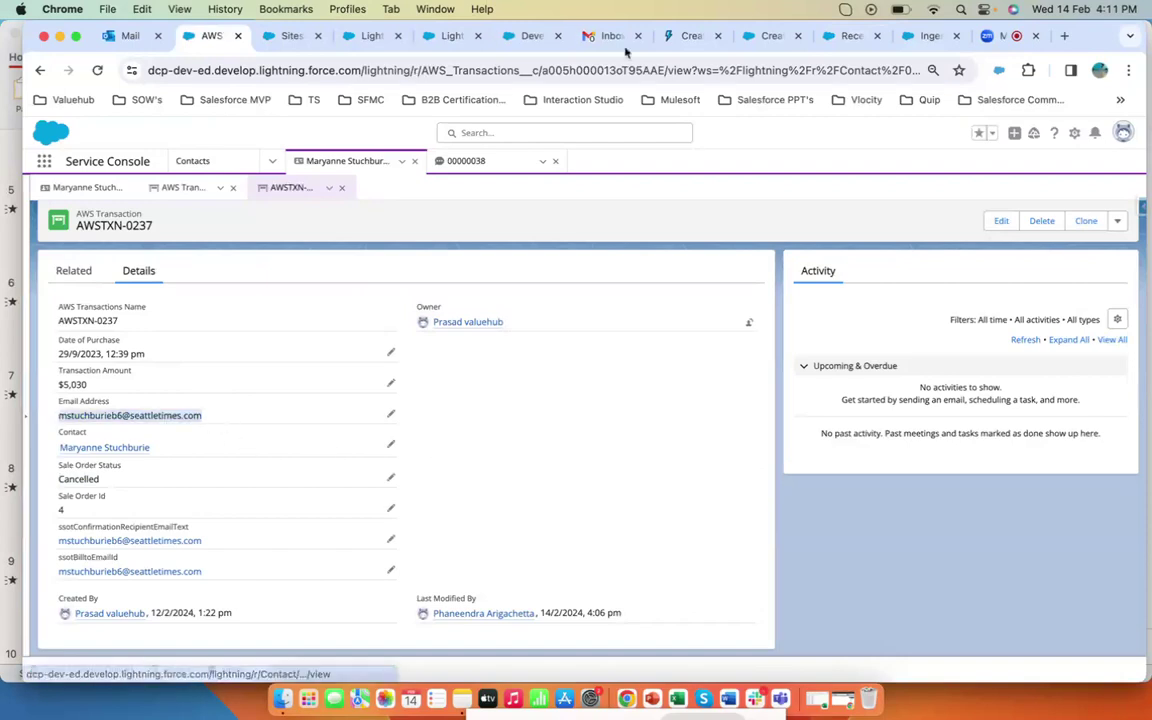
{"action": "left_click", "coordinate": [762, 37]}
{"action": "left_click", "coordinate": [848, 36]}
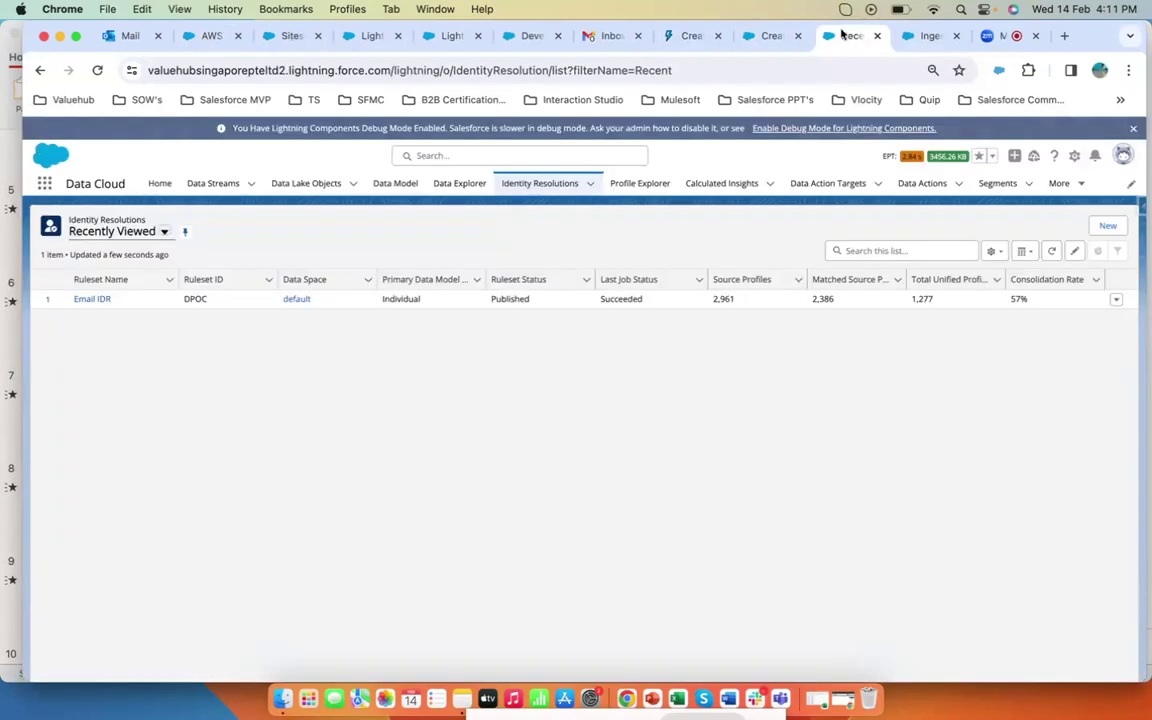
- Open Data Explorer and select the Sales Order data model object in the default data space
{"action": "left_click", "coordinate": [441, 186]}
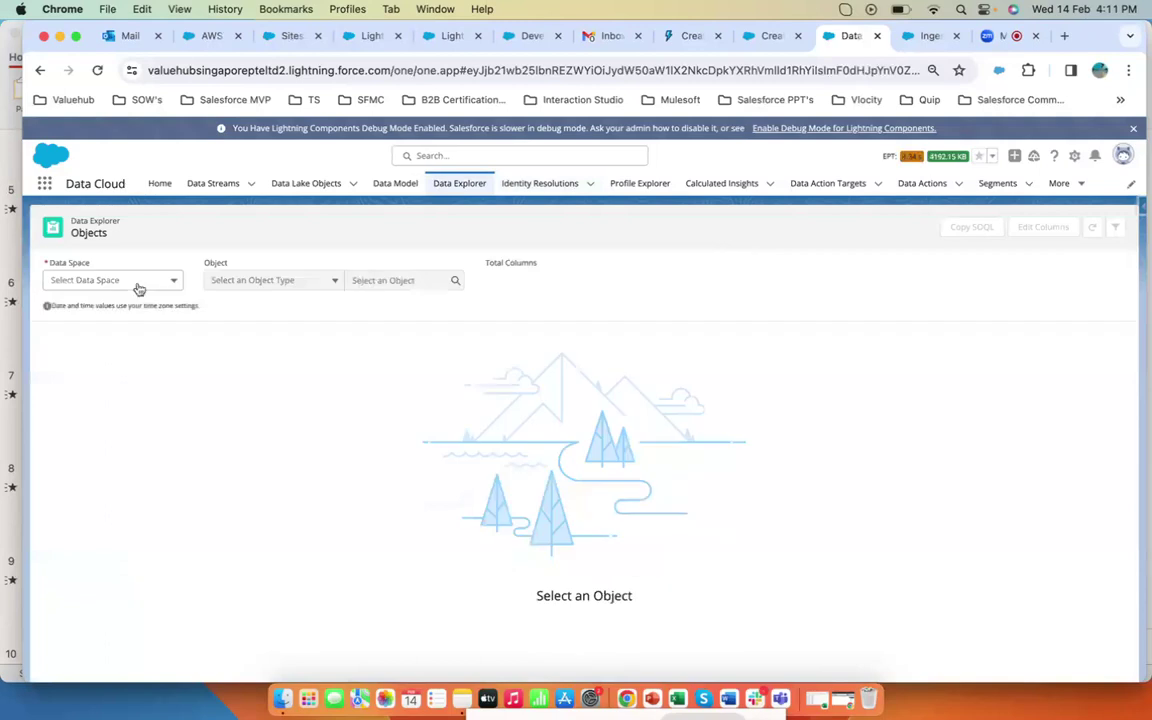
{"action": "left_click", "coordinate": [139, 287]}
{"action": "left_click", "coordinate": [113, 303]}
{"action": "left_click", "coordinate": [250, 284]}
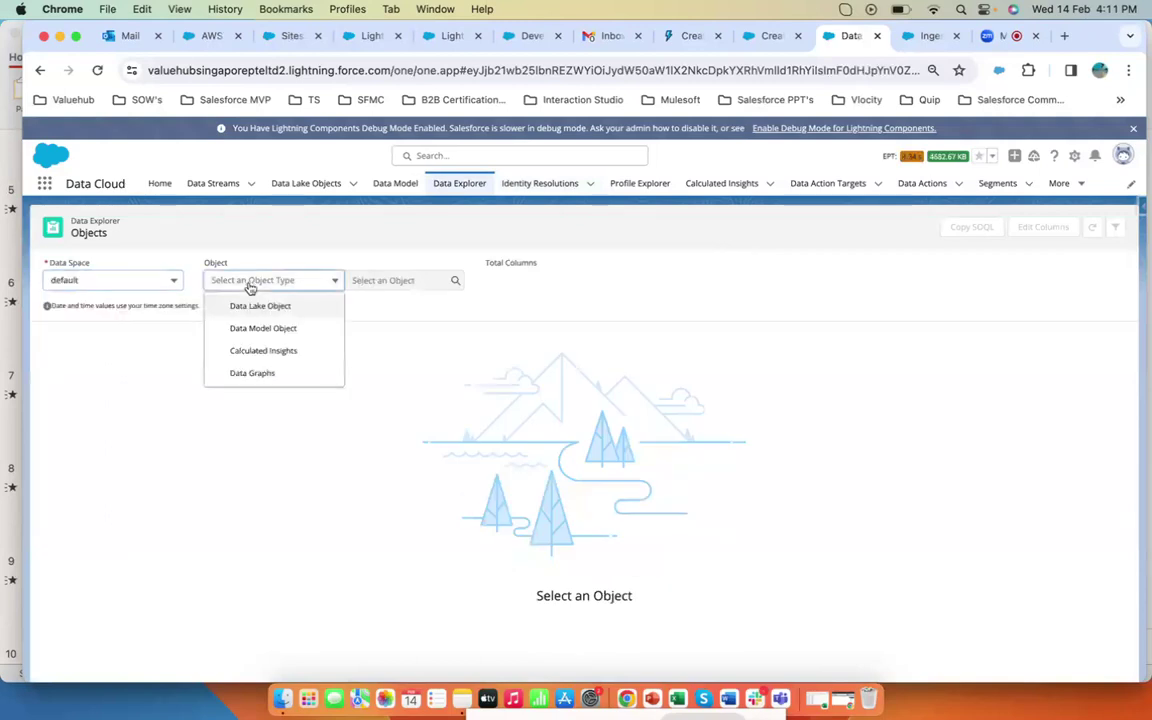
{"action": "left_click", "coordinate": [285, 329]}
{"action": "left_click", "coordinate": [415, 282]}
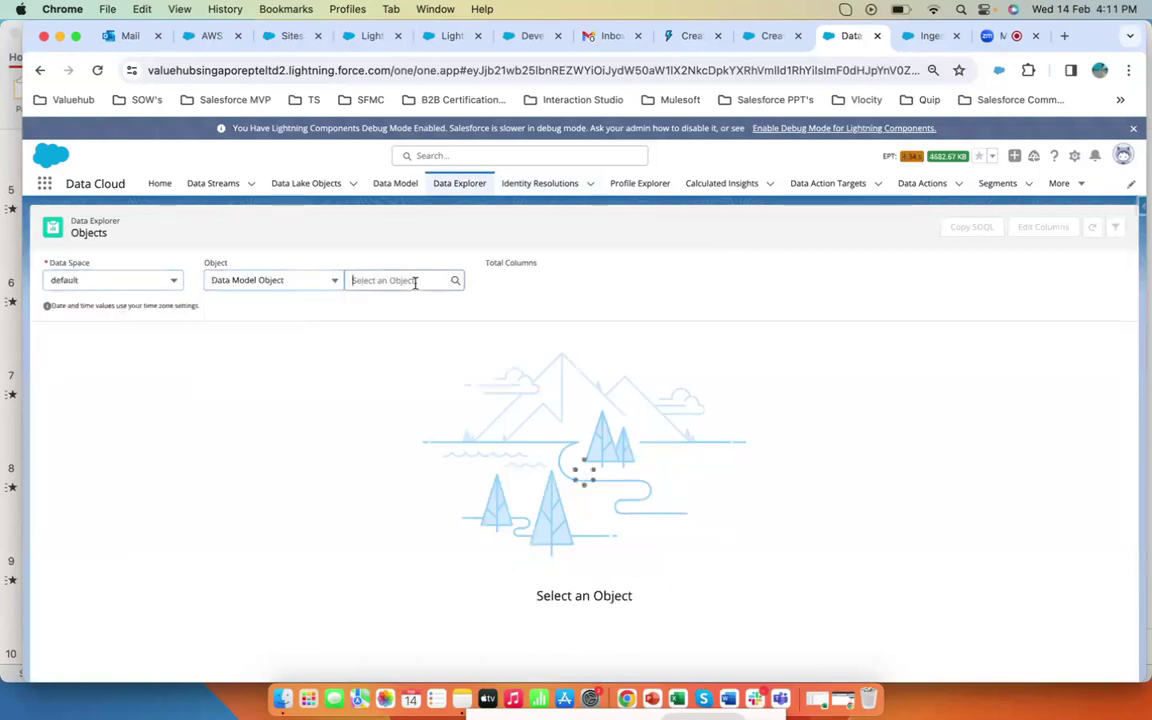
{"action": "scroll", "coordinate": [411, 390], "scroll_direction": "down", "scroll_amount": 5}
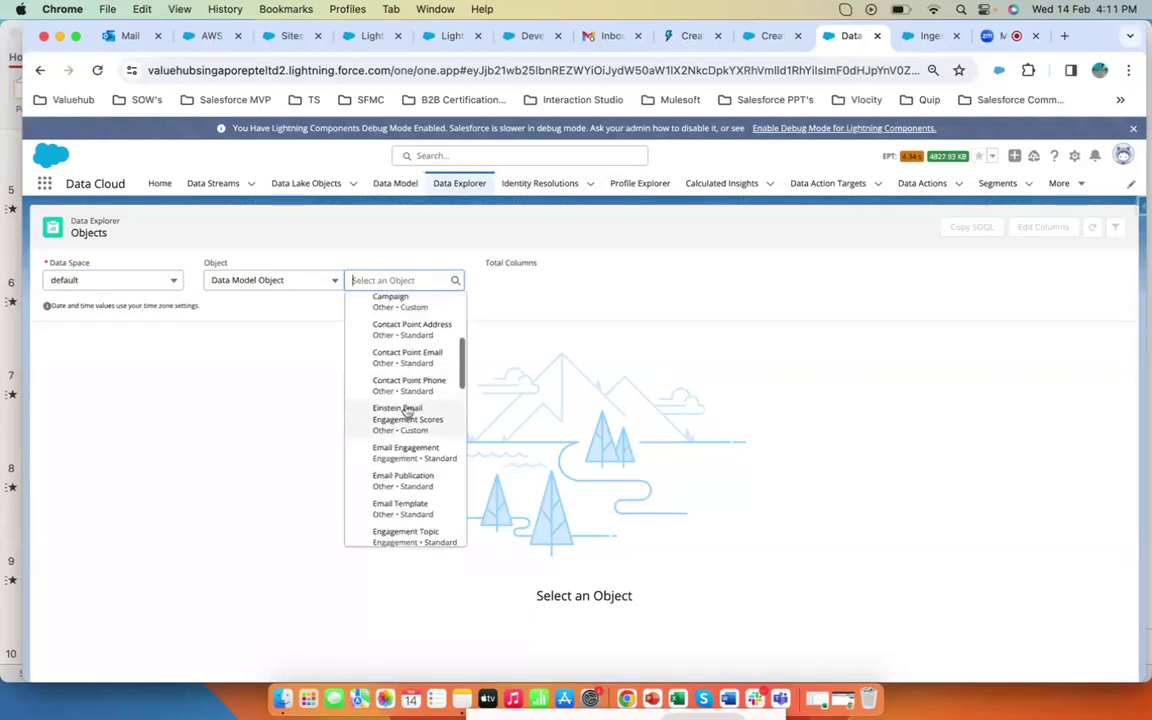
{"action": "scroll", "coordinate": [407, 413], "scroll_direction": "down", "scroll_amount": 5}
{"action": "scroll", "coordinate": [408, 400], "scroll_direction": "down", "scroll_amount": 5}
{"action": "left_click", "coordinate": [420, 392]}
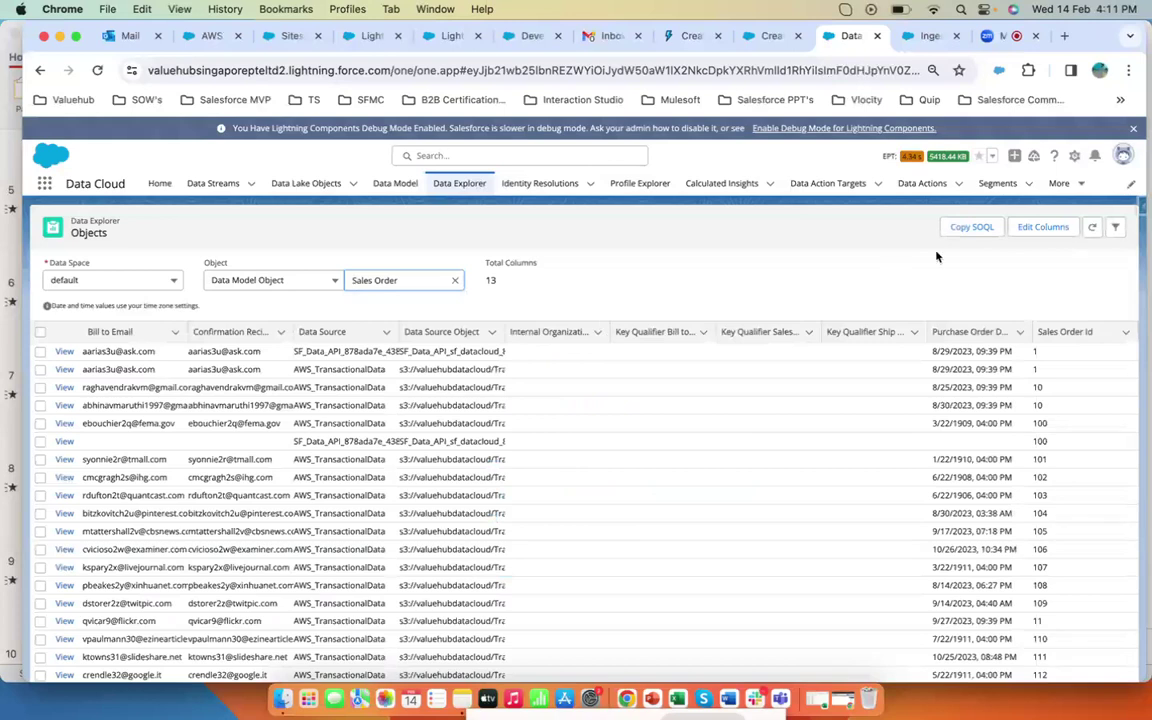
- Filter the Sales Order records by Bill to Email equal to the copied customer's email address
{"action": "left_click", "coordinate": [1115, 227]}
{"action": "left_click", "coordinate": [962, 340]}
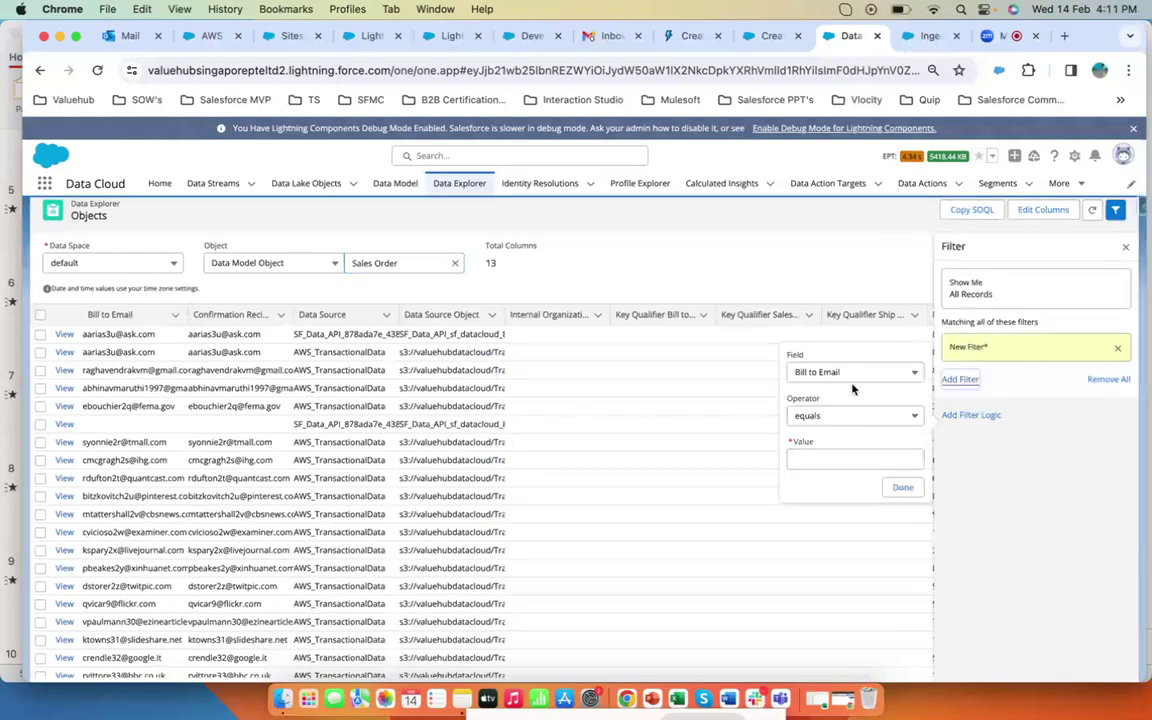
{"action": "left_click", "coordinate": [830, 458]}
{"action": "key", "text": "super+v"}
{"action": "left_click", "coordinate": [902, 487]}
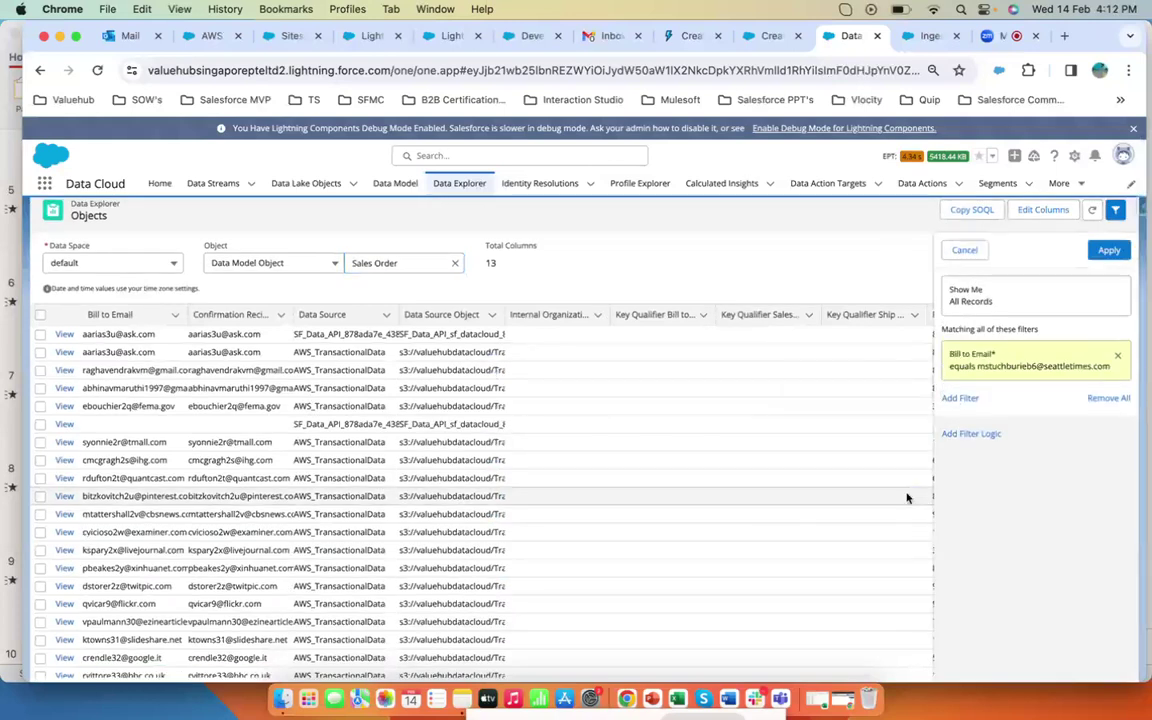
{"action": "left_click", "coordinate": [1109, 250]}
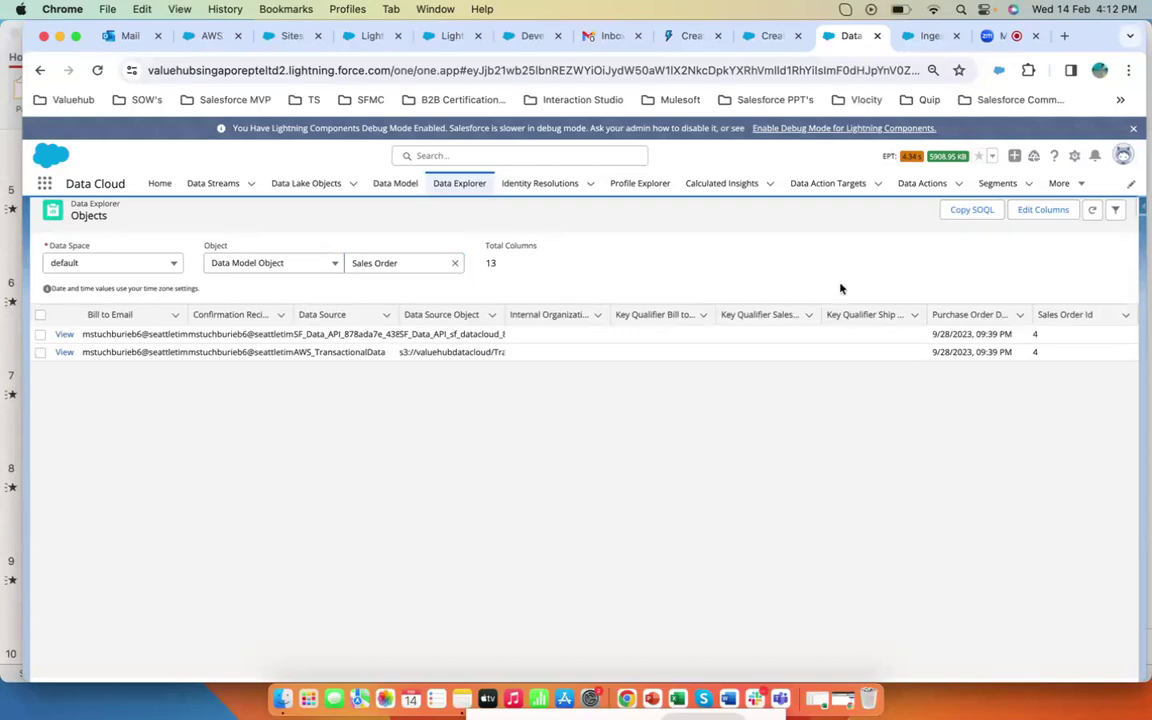
- Replace the three Key Qualifier columns with Sales Order Status, Ship To Email and Total Amount in the displayed columns
{"action": "left_click", "coordinate": [1033, 211]}
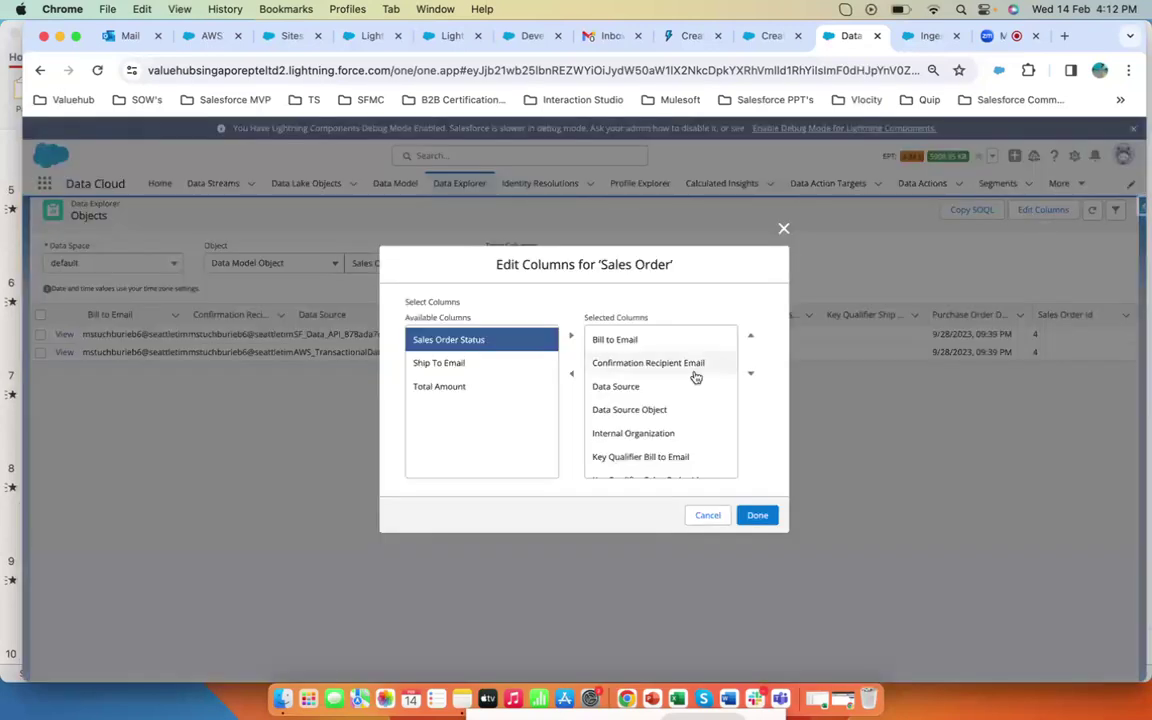
{"action": "scroll", "coordinate": [695, 377], "scroll_direction": "down", "scroll_amount": 4}
{"action": "left_click", "coordinate": [640, 370]}
{"action": "left_click", "coordinate": [645, 393], "text": "shift"}
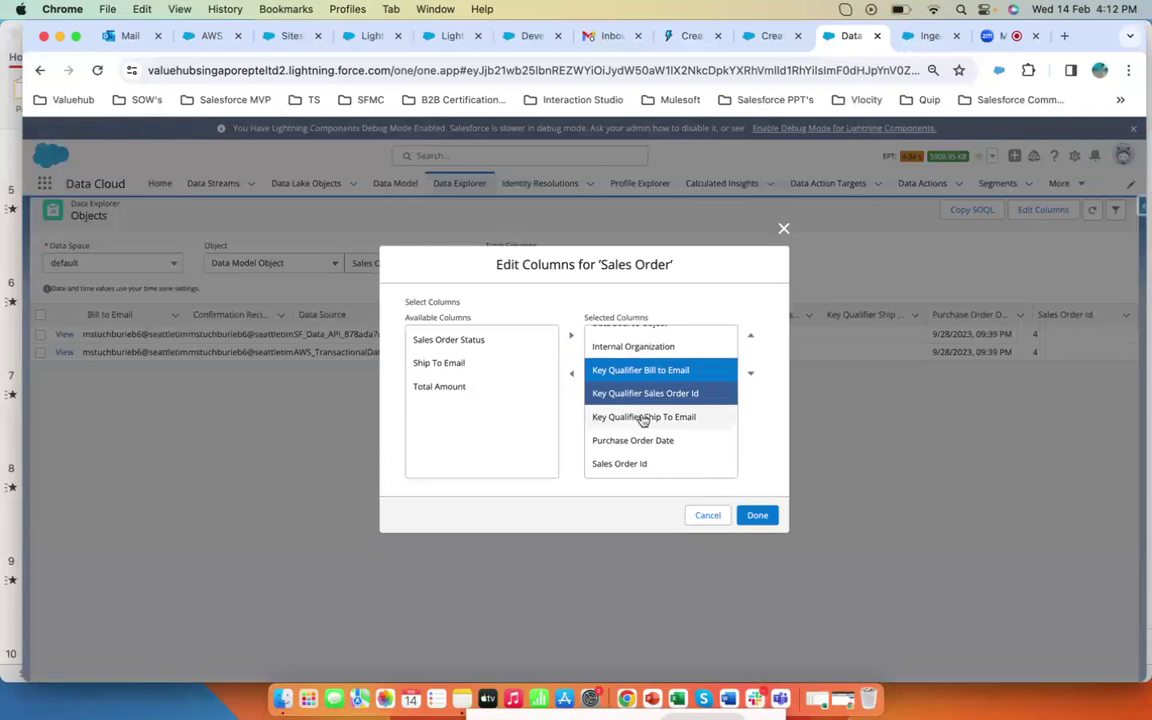
{"action": "left_click", "coordinate": [643, 417], "text": "shift"}
{"action": "left_click", "coordinate": [571, 373]}
{"action": "left_click", "coordinate": [481, 434]}
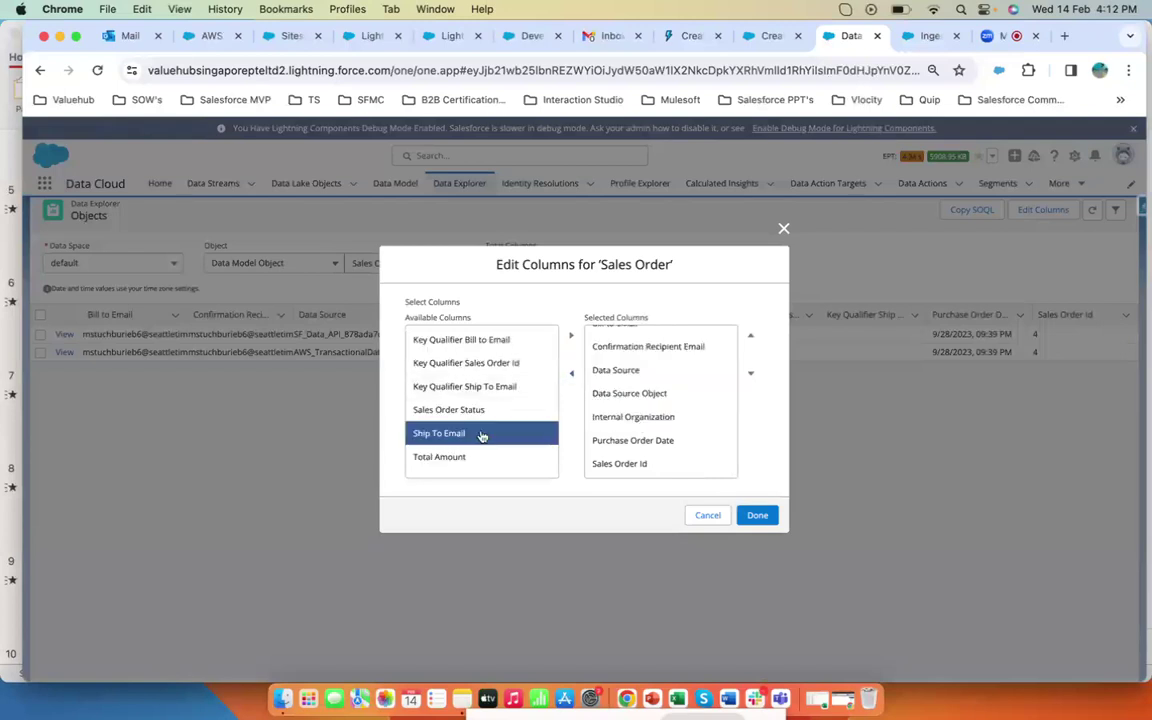
{"action": "left_click", "coordinate": [449, 410], "text": "shift"}
{"action": "left_click", "coordinate": [440, 457], "text": "shift"}
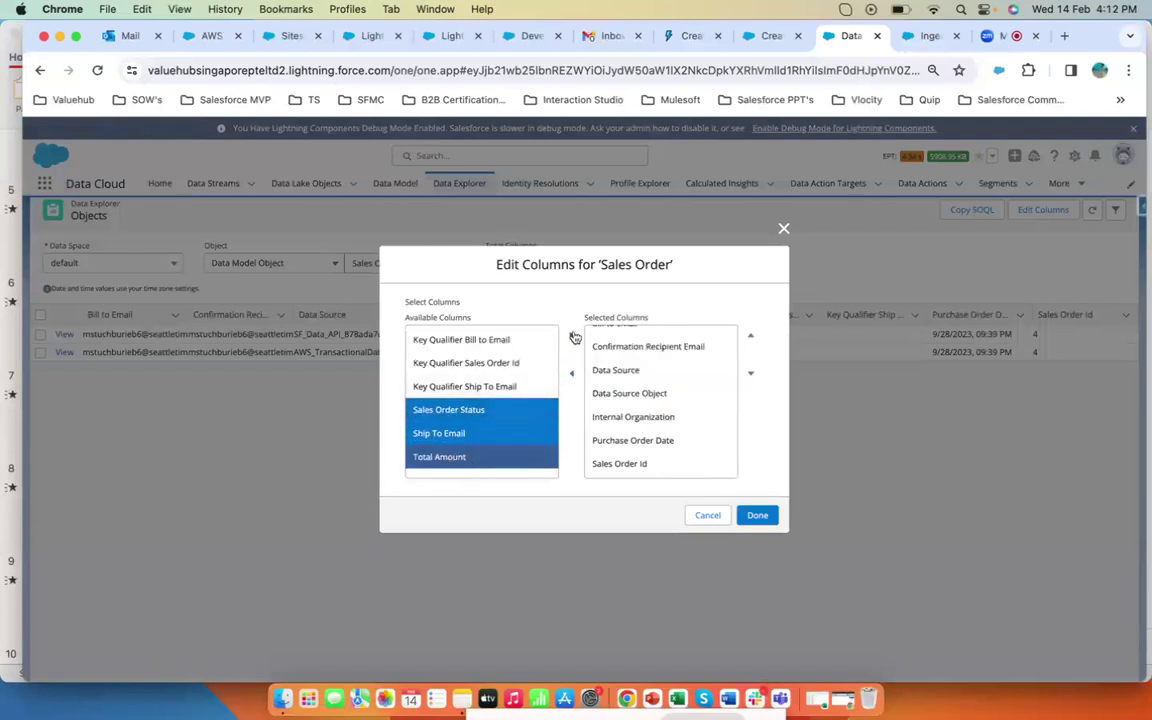
{"action": "left_click", "coordinate": [572, 337]}
{"action": "left_click", "coordinate": [760, 516]}
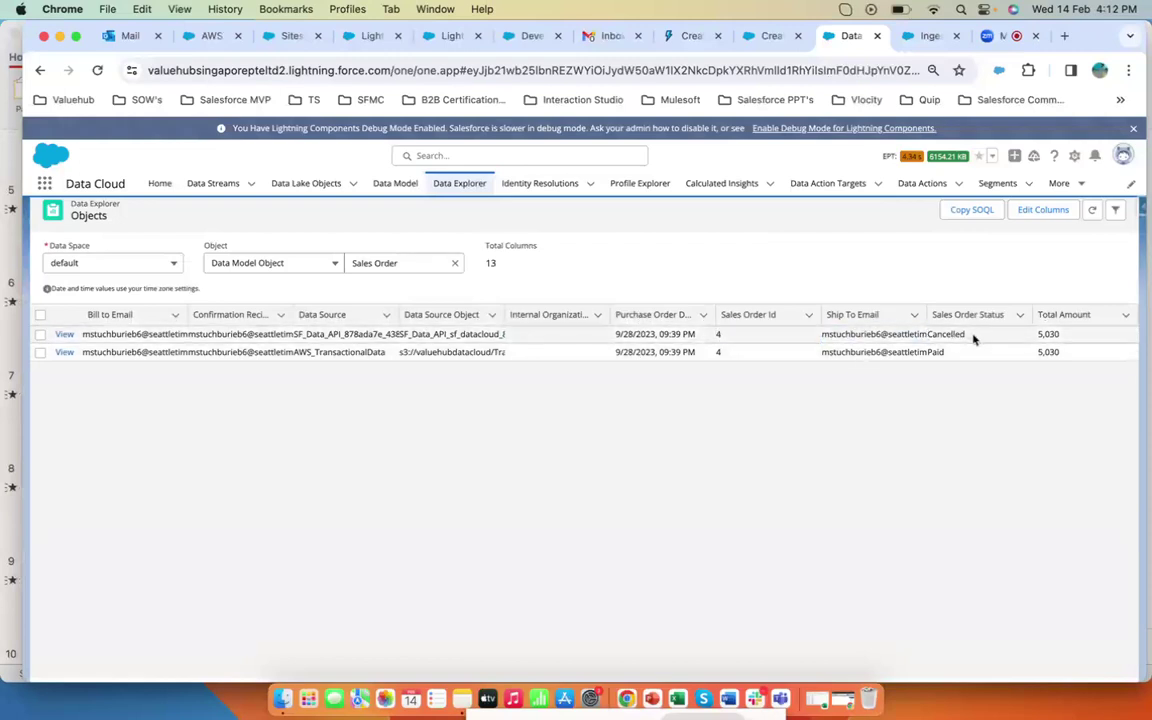
- Inspect the data source object of the filtered Sales Order records
{"action": "left_click", "coordinate": [402, 334]}
{"action": "left_click", "coordinate": [452, 334]}
{"action": "left_click", "coordinate": [626, 395]}
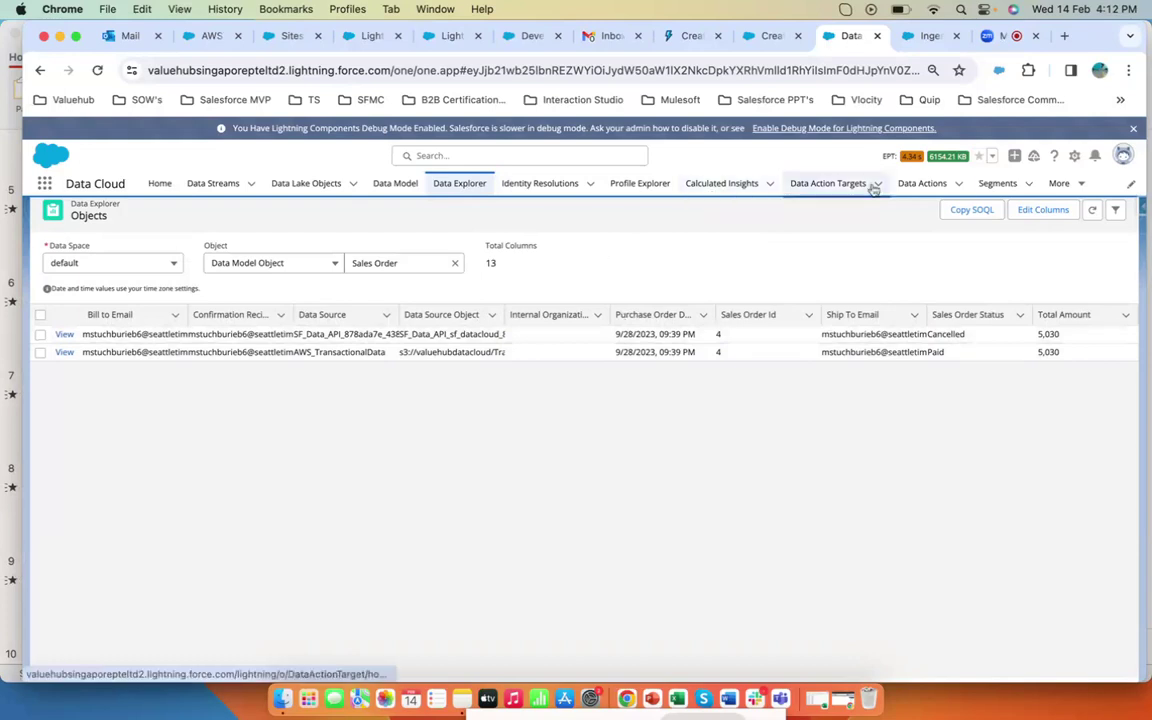
- Open the CRM Cancelled Orders back to POS segment's rules, save them and start a recount
{"action": "left_click", "coordinate": [987, 186]}
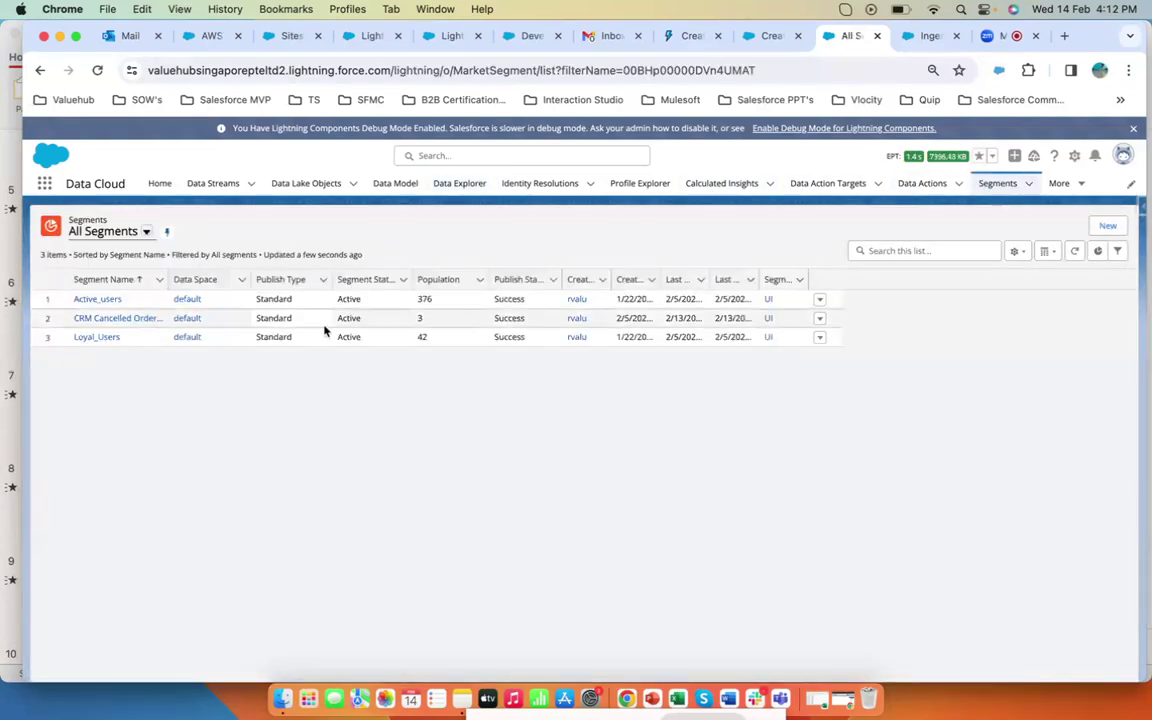
{"action": "left_click", "coordinate": [113, 319]}
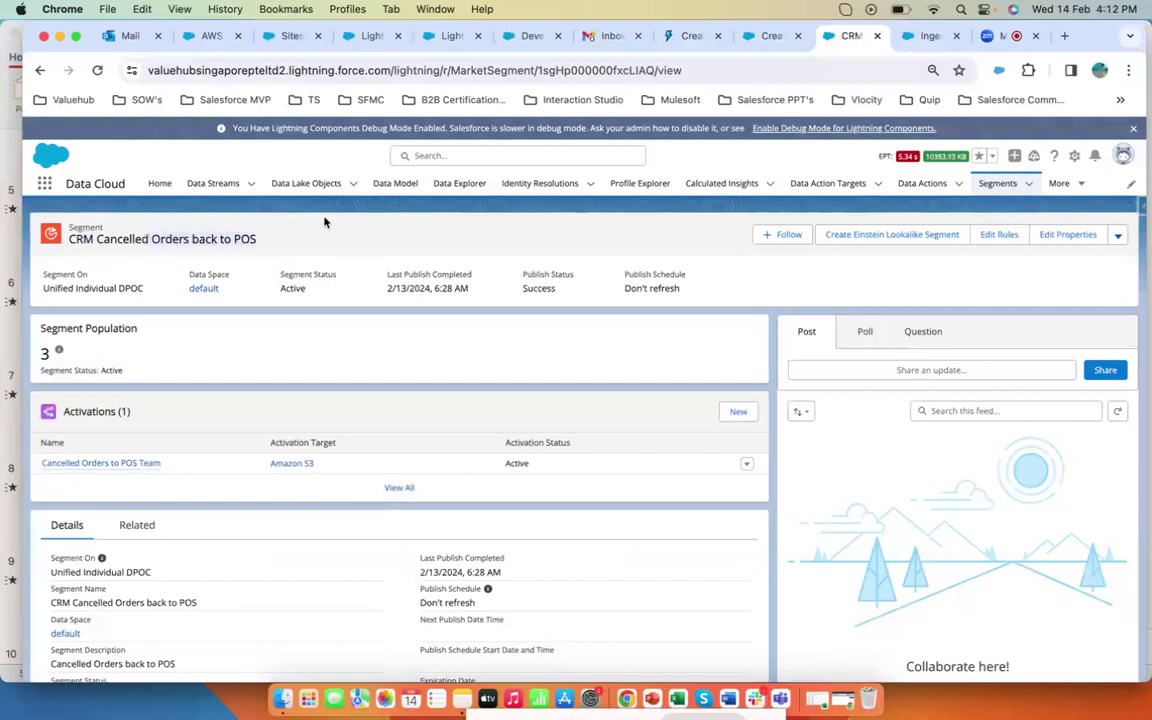
{"action": "left_click", "coordinate": [1008, 236]}
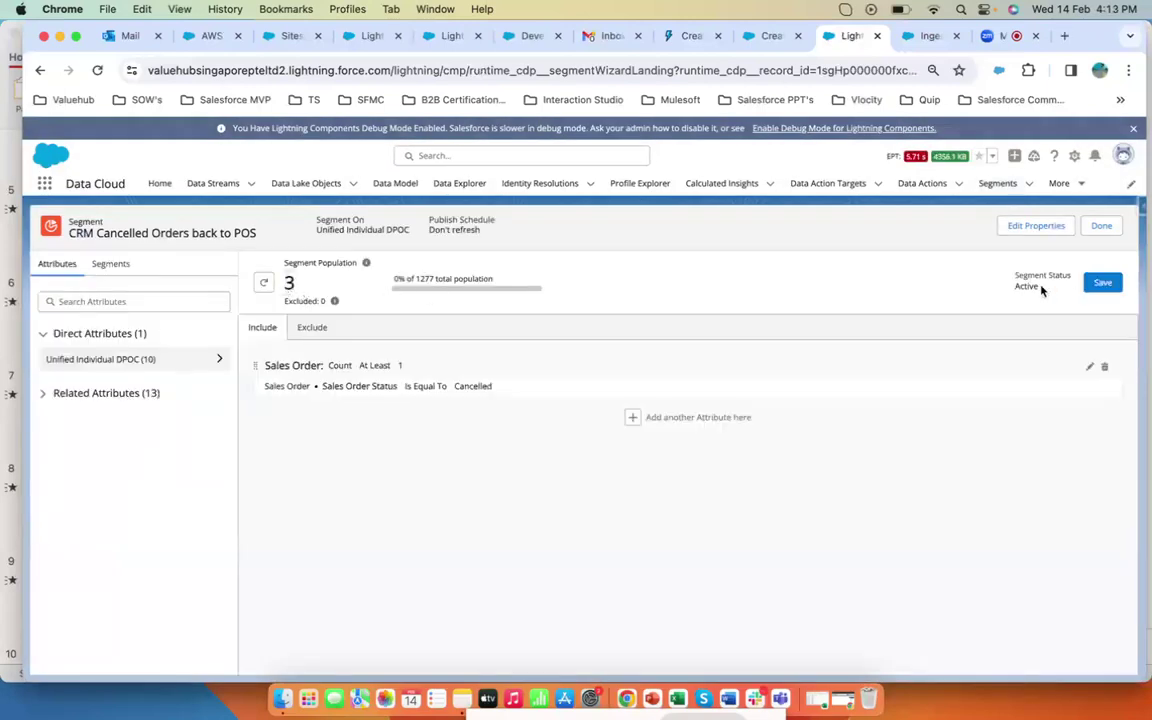
{"action": "left_click", "coordinate": [1103, 283]}
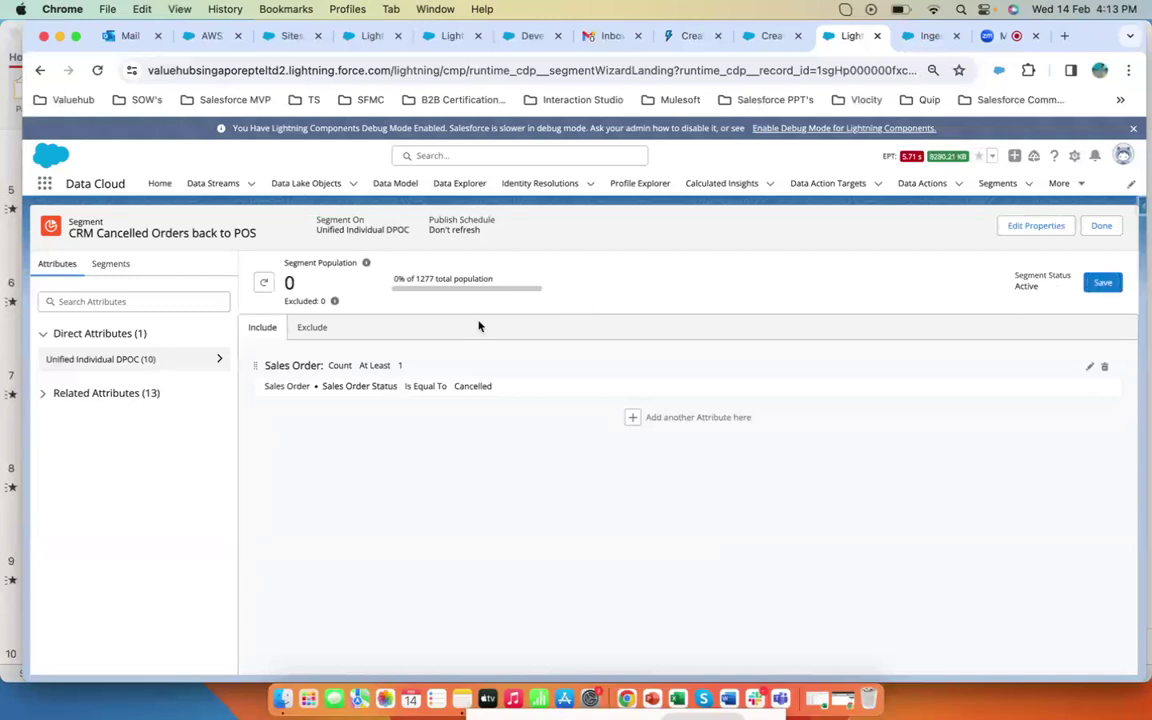
{"action": "left_click", "coordinate": [264, 284]}
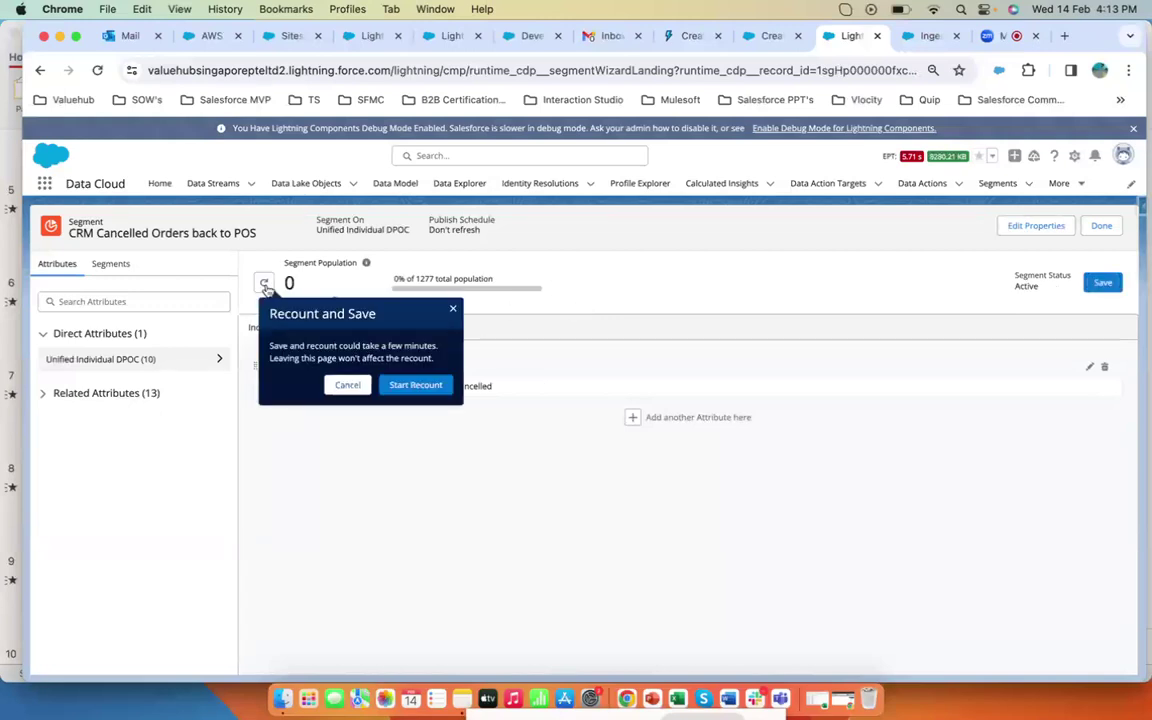
{"action": "left_click", "coordinate": [415, 385]}
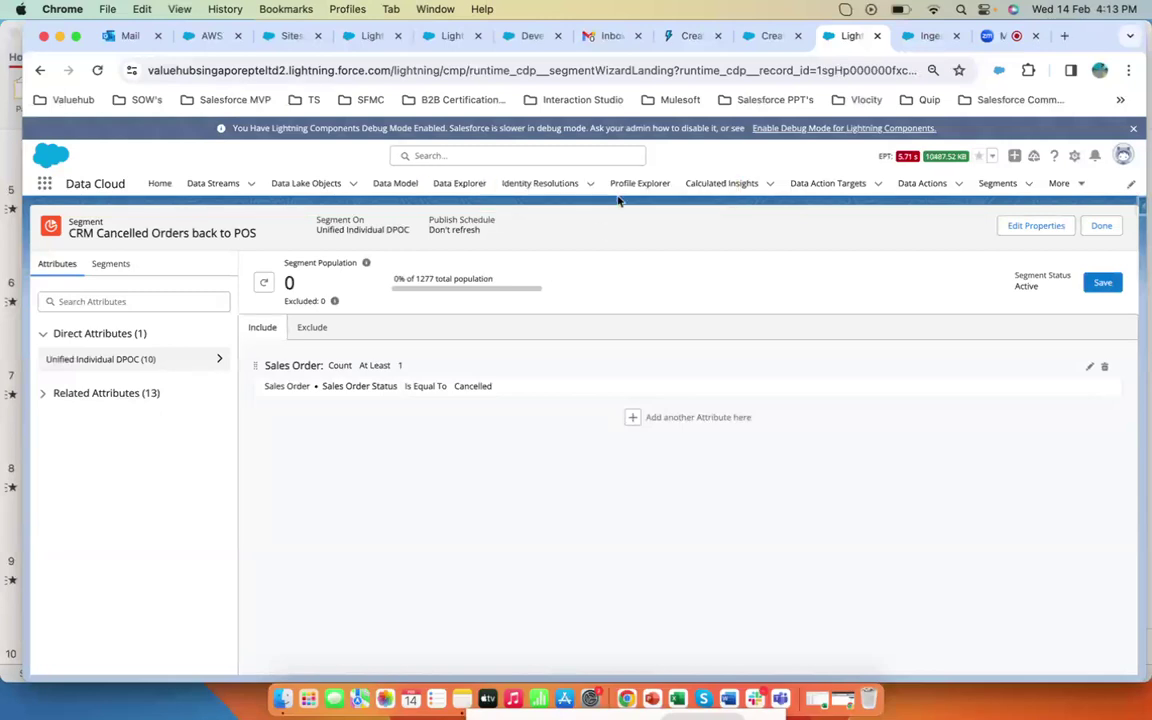
- Open the Cancelled Orders to POS Team activation from the CRM Cancelled Orders back to POS segment and review its history
{"action": "left_click", "coordinate": [545, 190]}
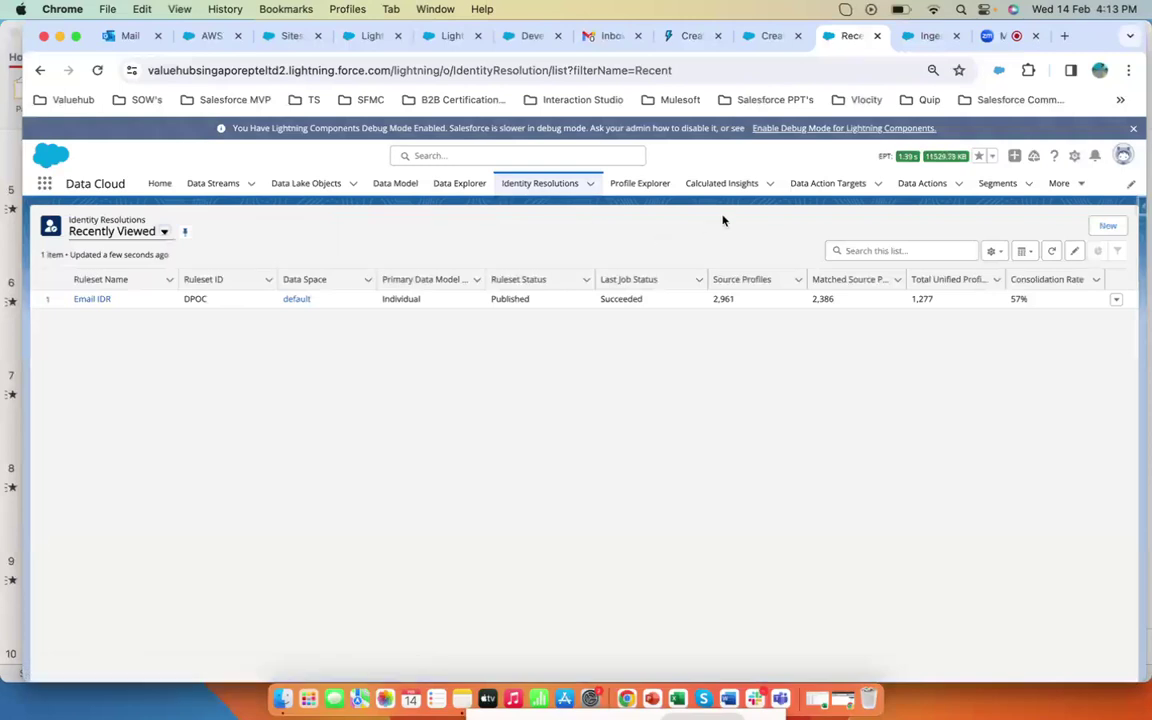
{"action": "left_click", "coordinate": [998, 185]}
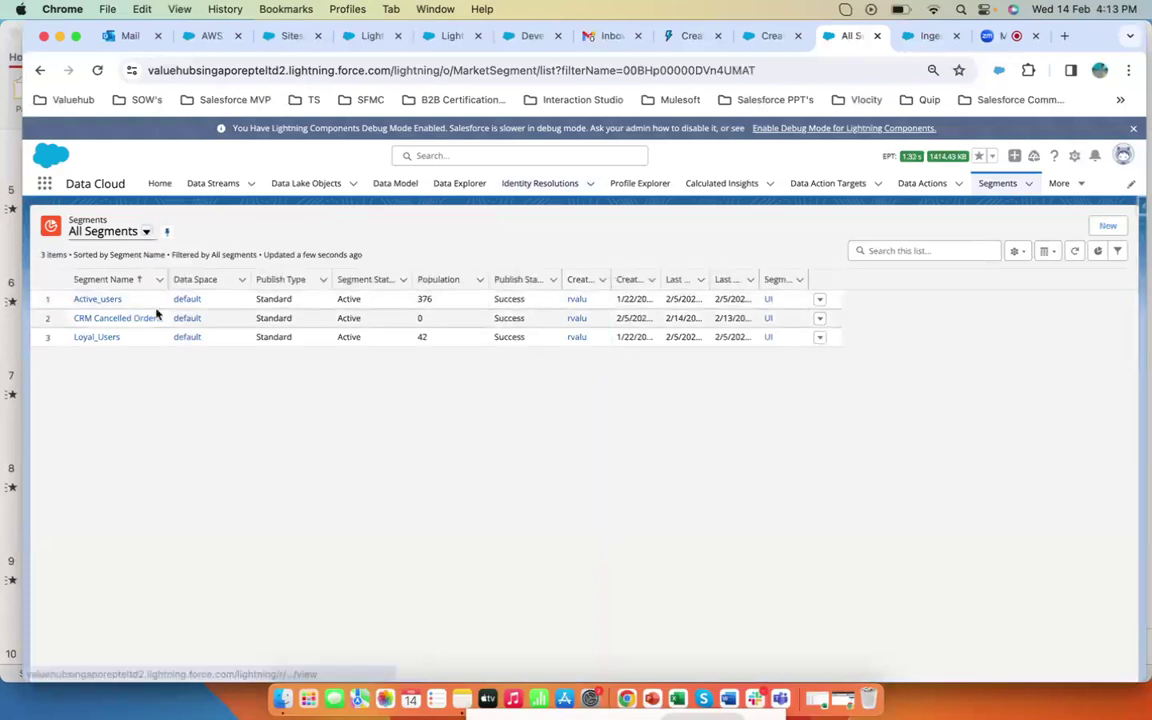
{"action": "left_click", "coordinate": [117, 318]}
{"action": "scroll", "coordinate": [310, 365], "scroll_direction": "down", "scroll_amount": 3}
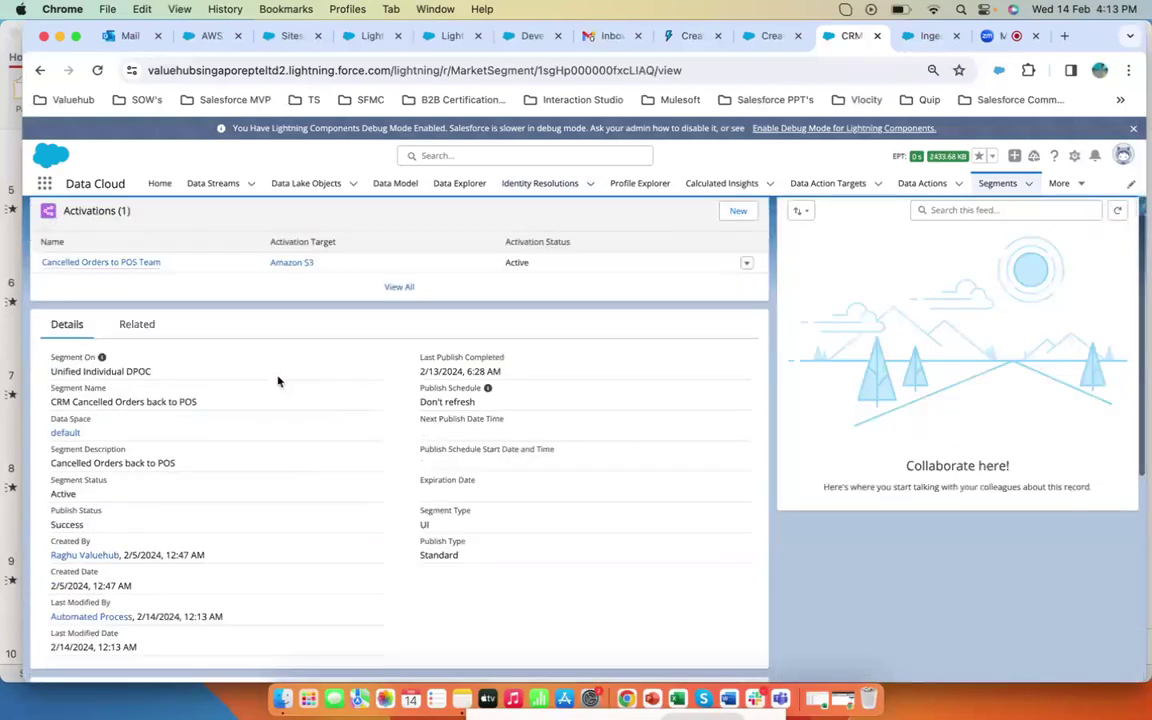
{"action": "left_click", "coordinate": [130, 272]}
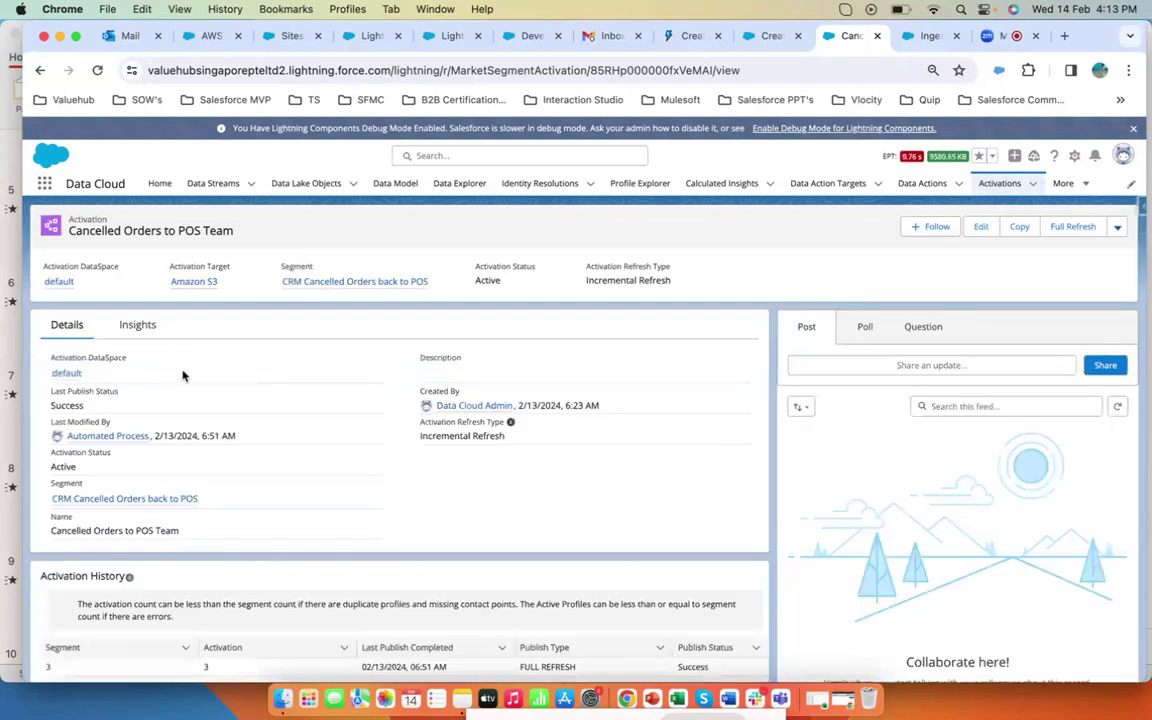
{"action": "scroll", "coordinate": [258, 472], "scroll_direction": "down", "scroll_amount": 1}
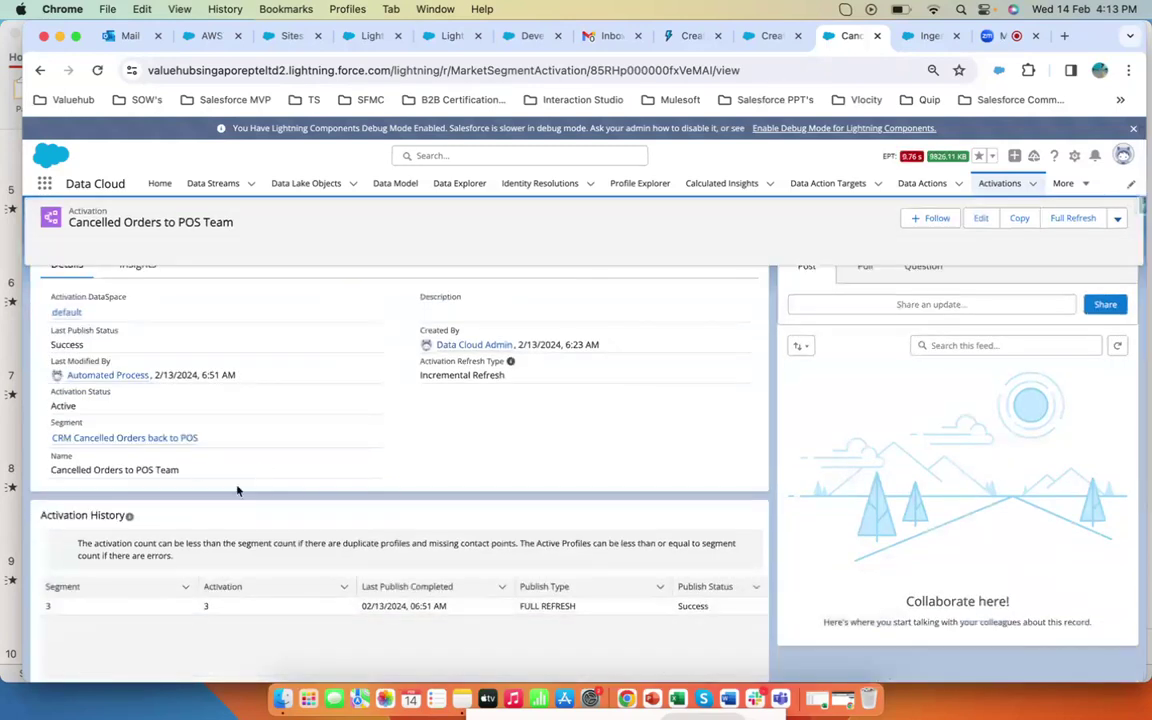
{"action": "scroll", "coordinate": [237, 488], "scroll_direction": "down", "scroll_amount": 2}
{"action": "left_click", "coordinate": [221, 536]}
{"action": "scroll", "coordinate": [306, 571], "scroll_direction": "up", "scroll_amount": 3}
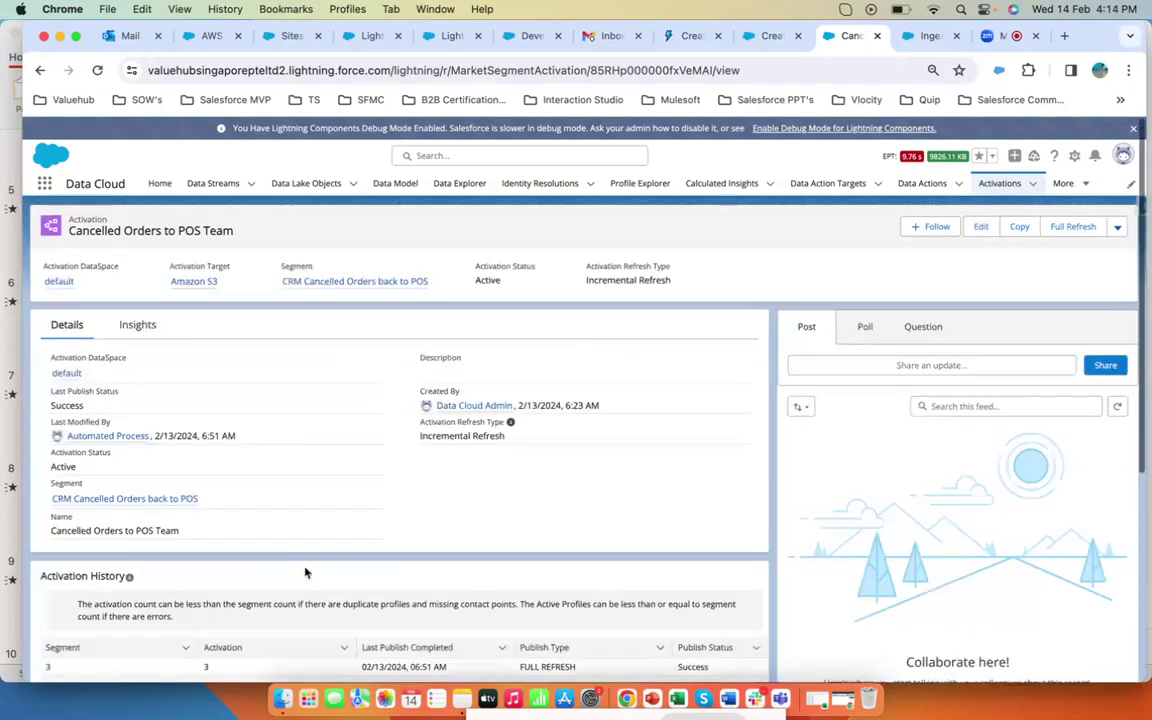
- Return to the segment, review its publish history and related lists, and open the full list of its activations
{"action": "left_click", "coordinate": [160, 498]}
{"action": "scroll", "coordinate": [476, 406], "scroll_direction": "down", "scroll_amount": 2}
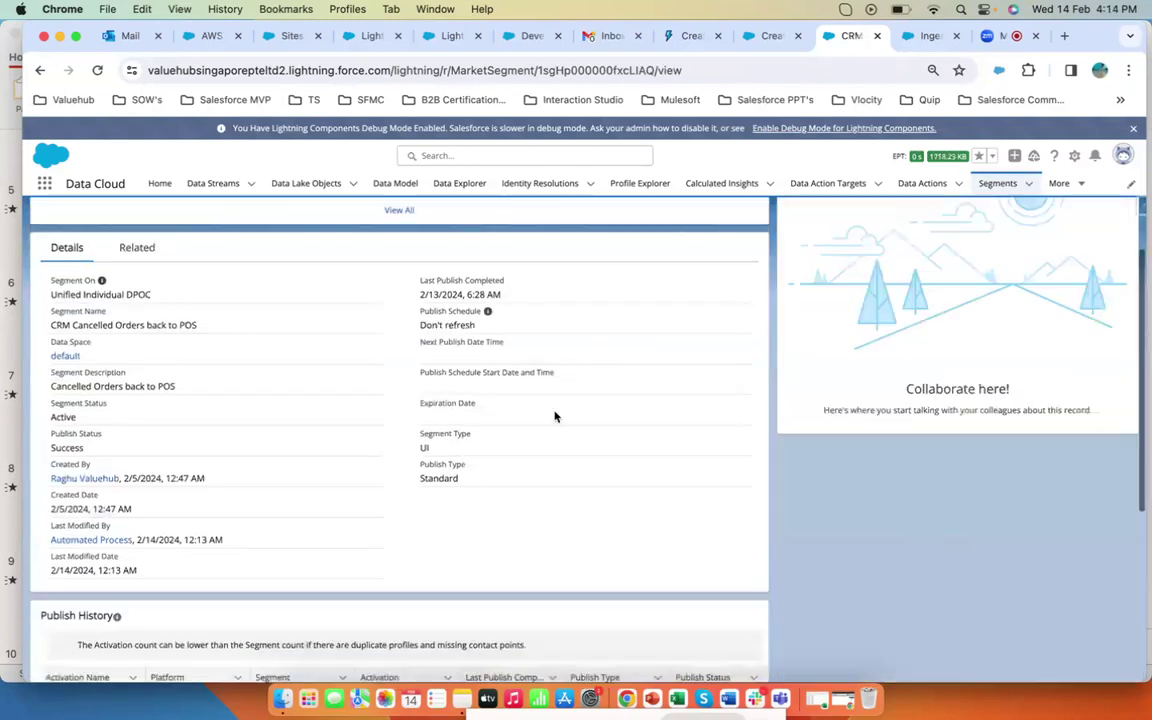
{"action": "scroll", "coordinate": [555, 414], "scroll_direction": "down", "scroll_amount": 5}
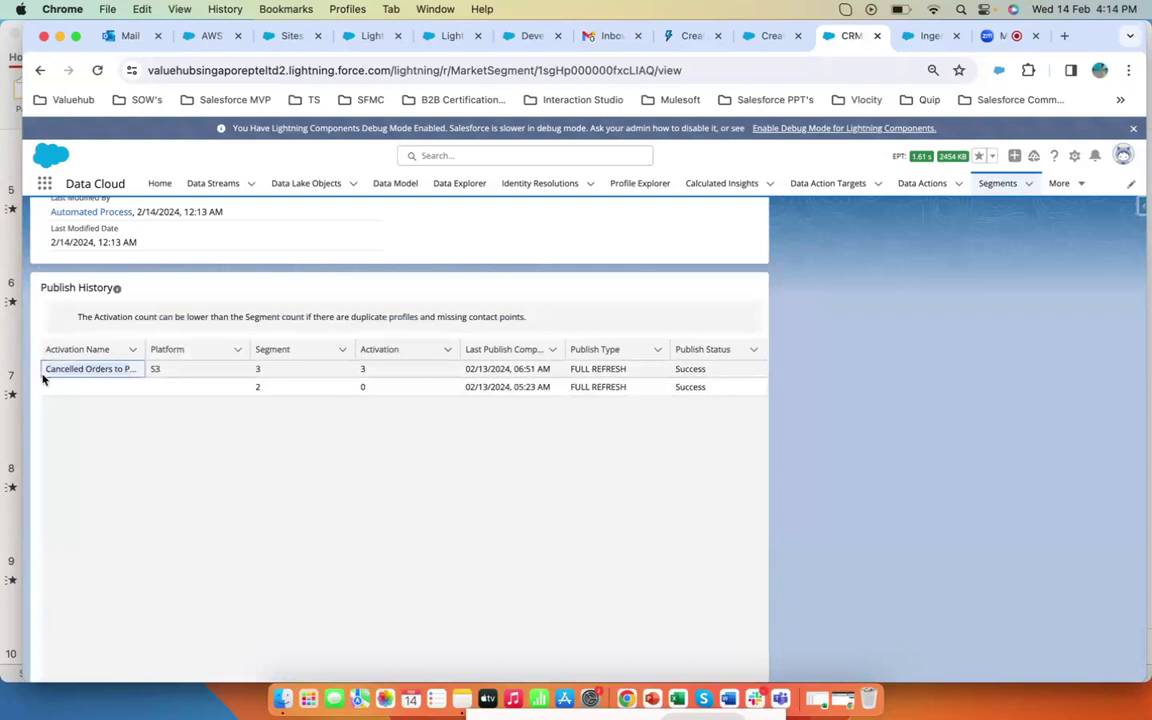
{"action": "left_click", "coordinate": [158, 369]}
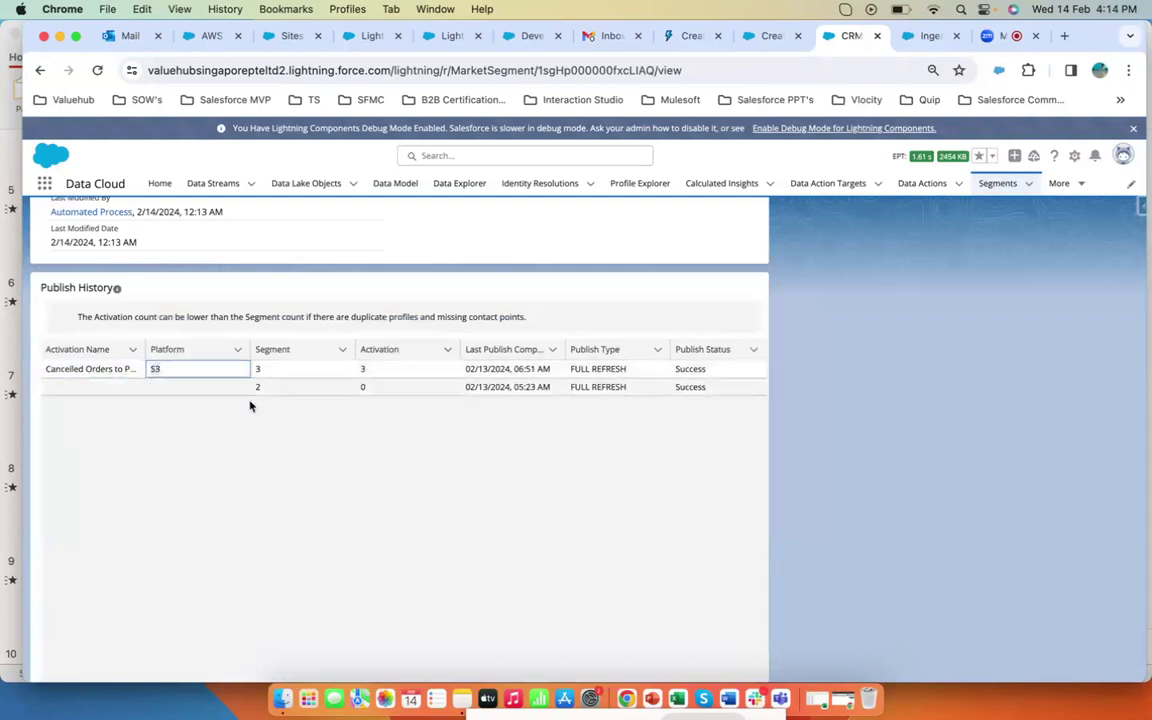
{"action": "scroll", "coordinate": [250, 404], "scroll_direction": "up", "scroll_amount": 5}
{"action": "scroll", "coordinate": [250, 405], "scroll_direction": "up", "scroll_amount": 1}
{"action": "left_click", "coordinate": [135, 362]}
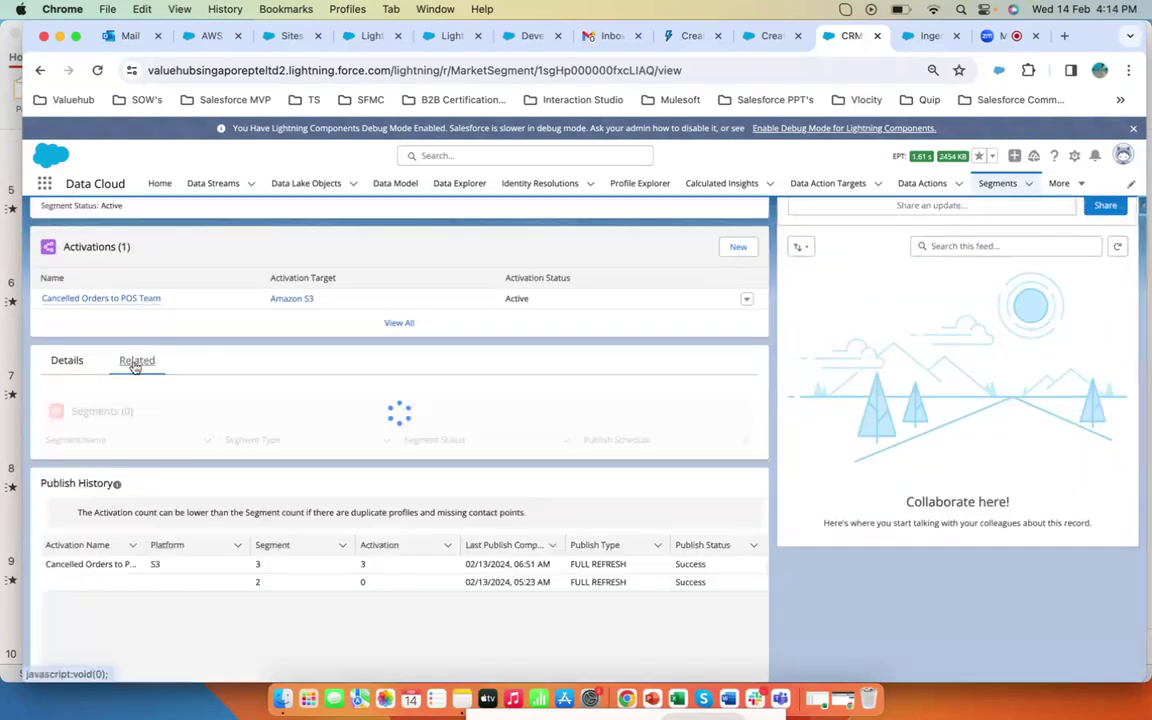
{"action": "left_click", "coordinate": [77, 360]}
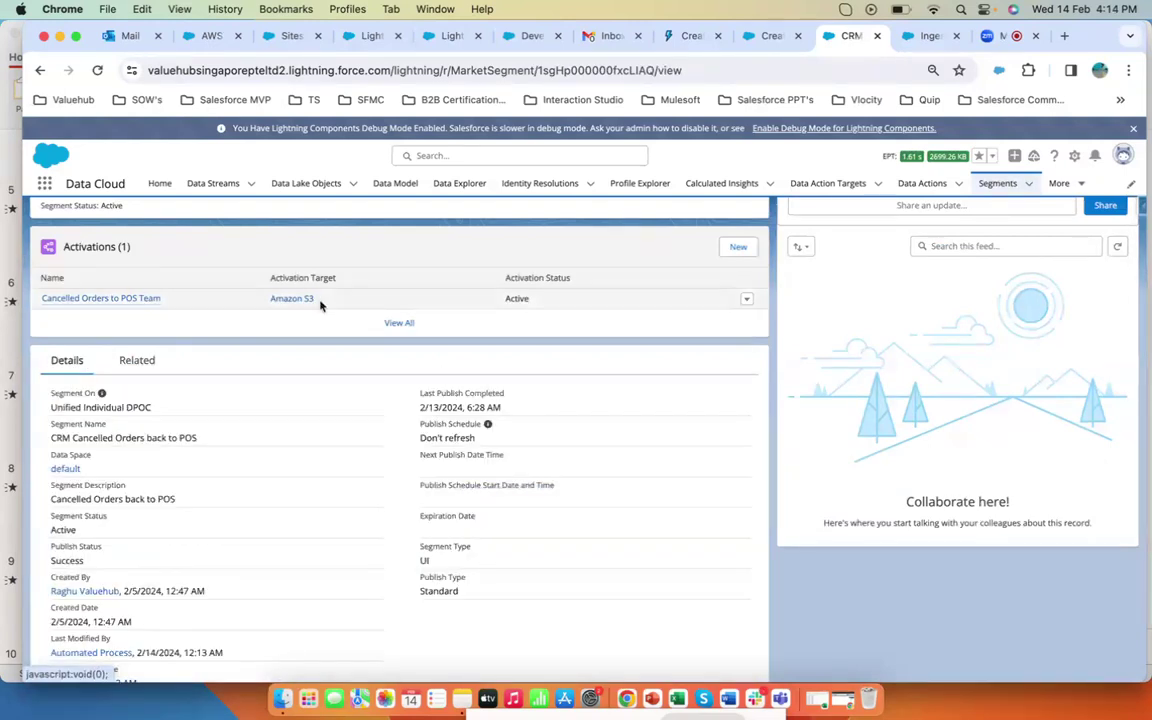
{"action": "left_click", "coordinate": [399, 322]}
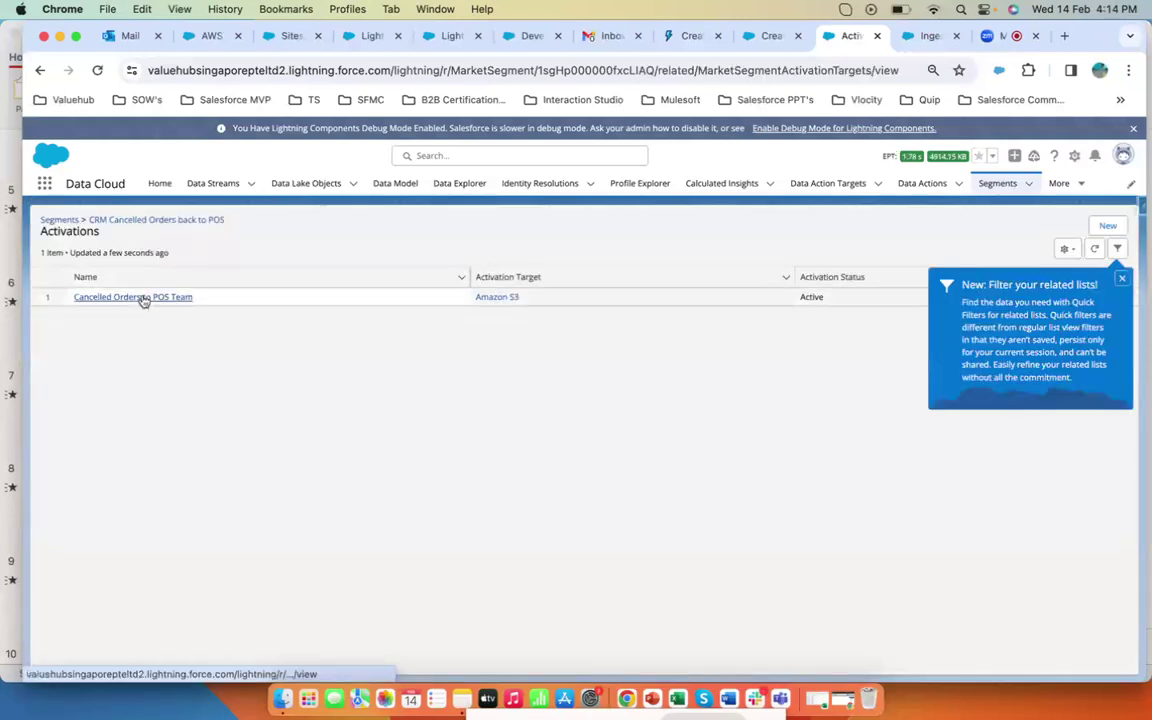
- Open the Cancelled Orders to POS Team activation and review its details and activation history
{"action": "left_click", "coordinate": [155, 296]}
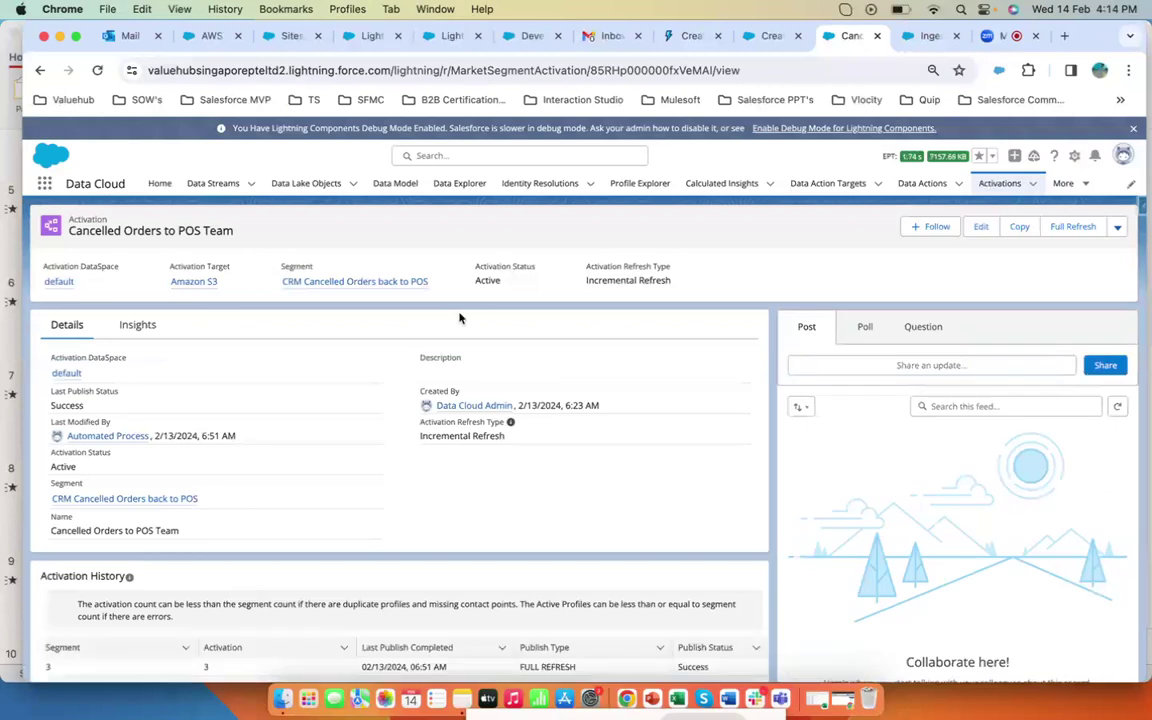
{"action": "scroll", "coordinate": [385, 341], "scroll_direction": "down", "scroll_amount": 3}
{"action": "scroll", "coordinate": [385, 341], "scroll_direction": "up", "scroll_amount": 3}
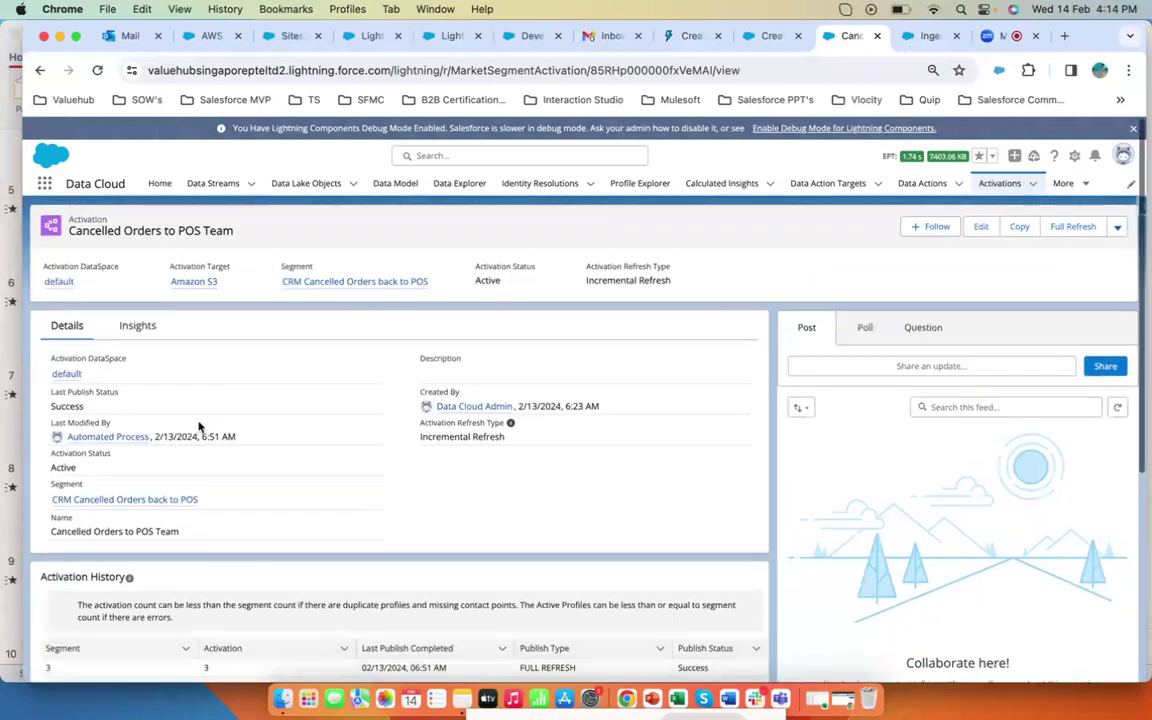
- Go back to the CRM Cancelled Orders back to POS segment, review its details and publish history, and open its actions menu
{"action": "left_click", "coordinate": [126, 500]}
{"action": "scroll", "coordinate": [555, 427], "scroll_direction": "down", "scroll_amount": 5}
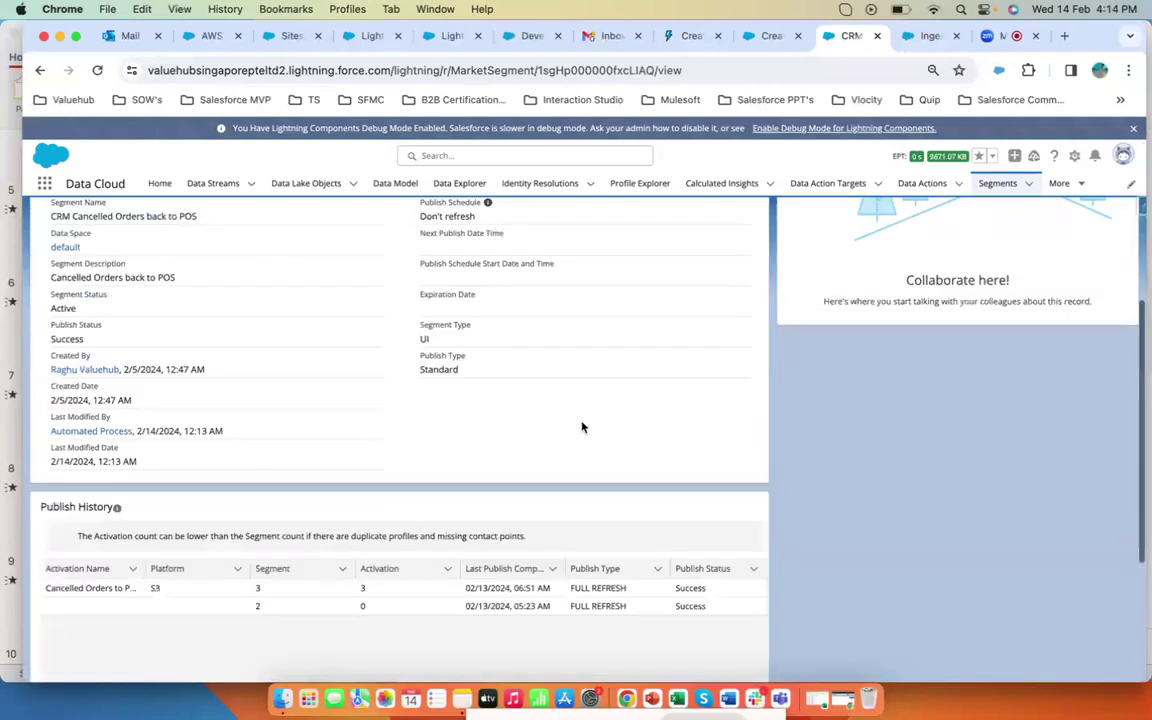
{"action": "scroll", "coordinate": [975, 383], "scroll_direction": "up", "scroll_amount": 5}
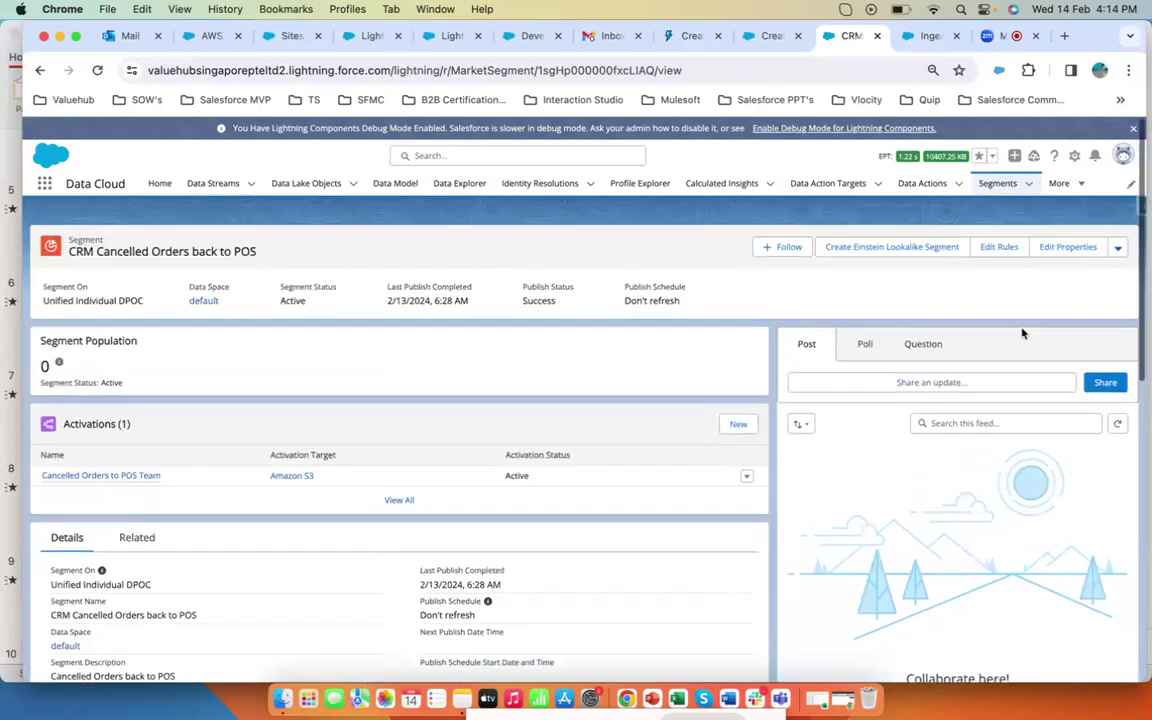
{"action": "scroll", "coordinate": [650, 340], "scroll_direction": "down", "scroll_amount": 5}
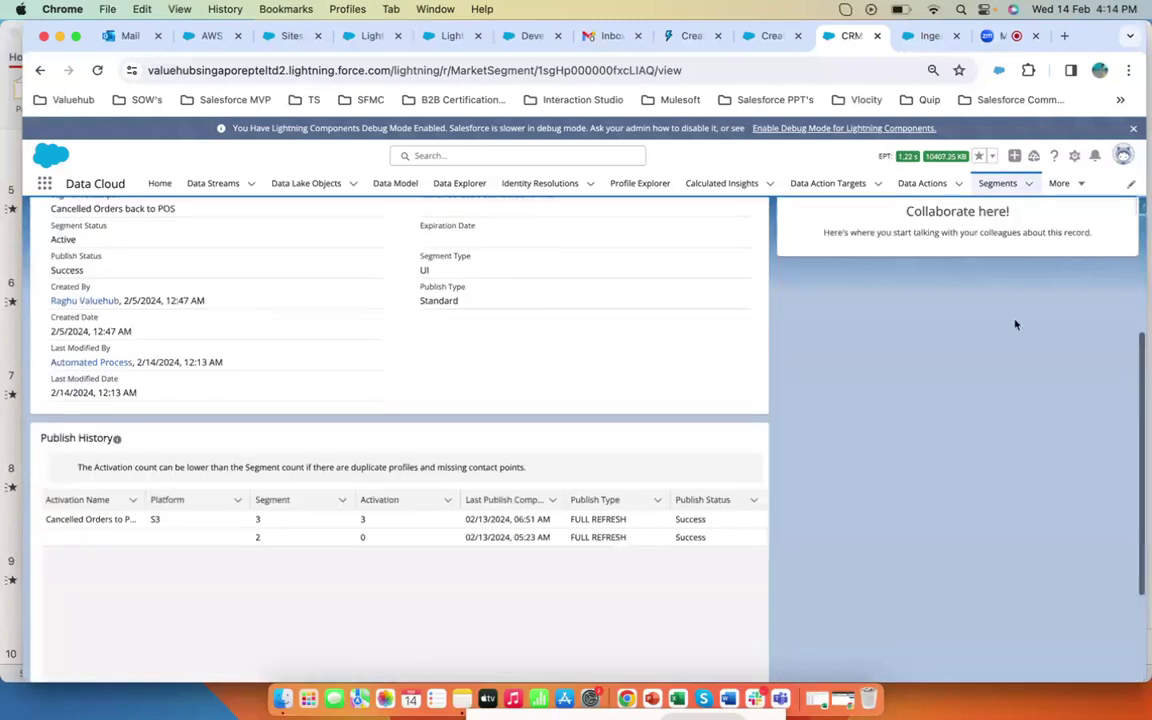
{"action": "scroll", "coordinate": [944, 321], "scroll_direction": "up", "scroll_amount": 5}
{"action": "left_click", "coordinate": [1120, 238]}
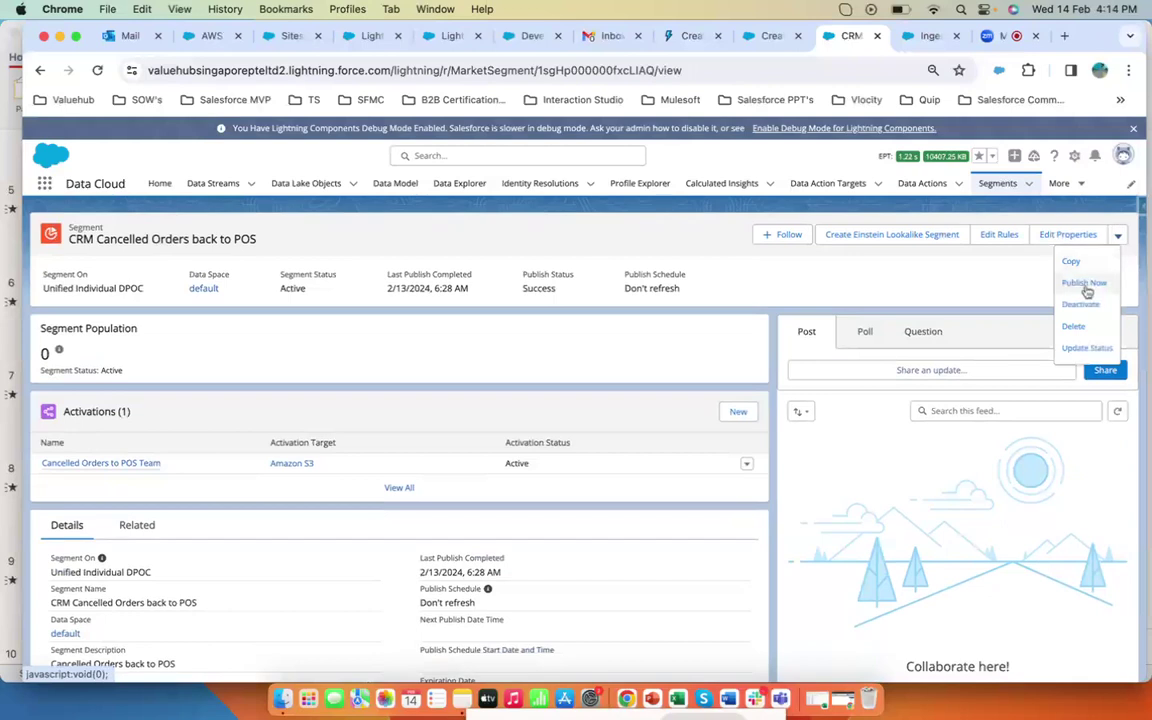
{"action": "scroll", "coordinate": [685, 352], "scroll_direction": "down", "scroll_amount": 5}
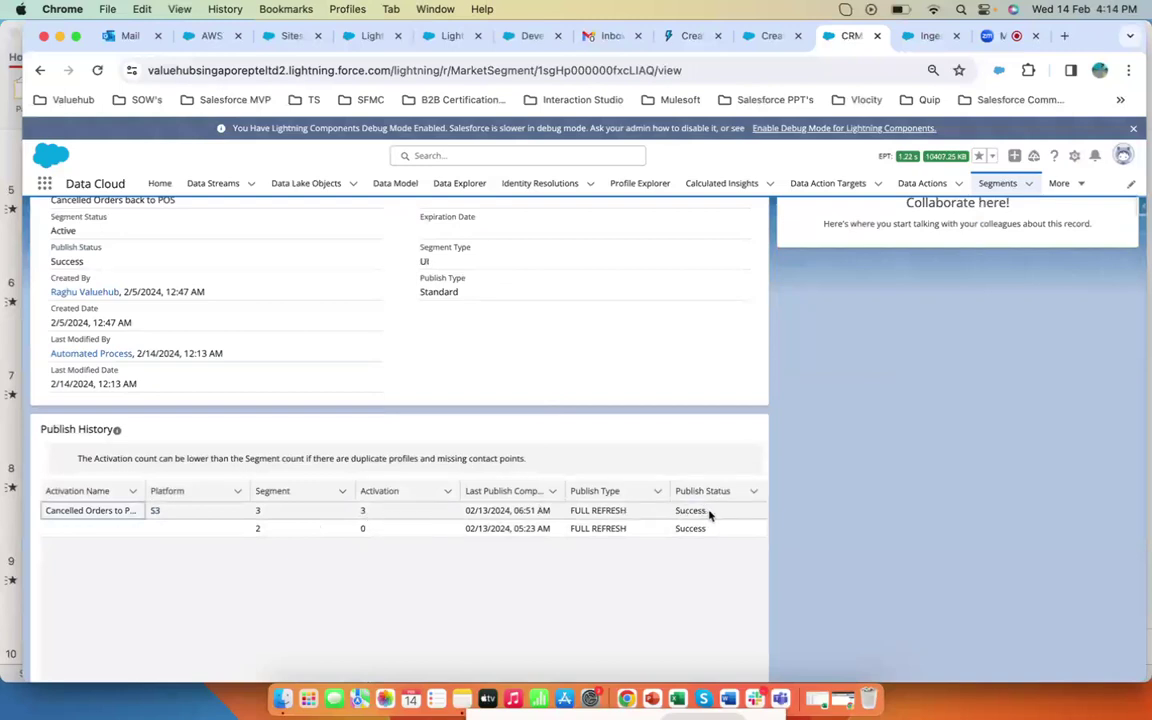
- Open the AWS sign-in page in a new tab and fill in the root user e-mail address from the saved account
{"action": "left_click", "coordinate": [1064, 36]}
{"action": "type", "text": "aw"}
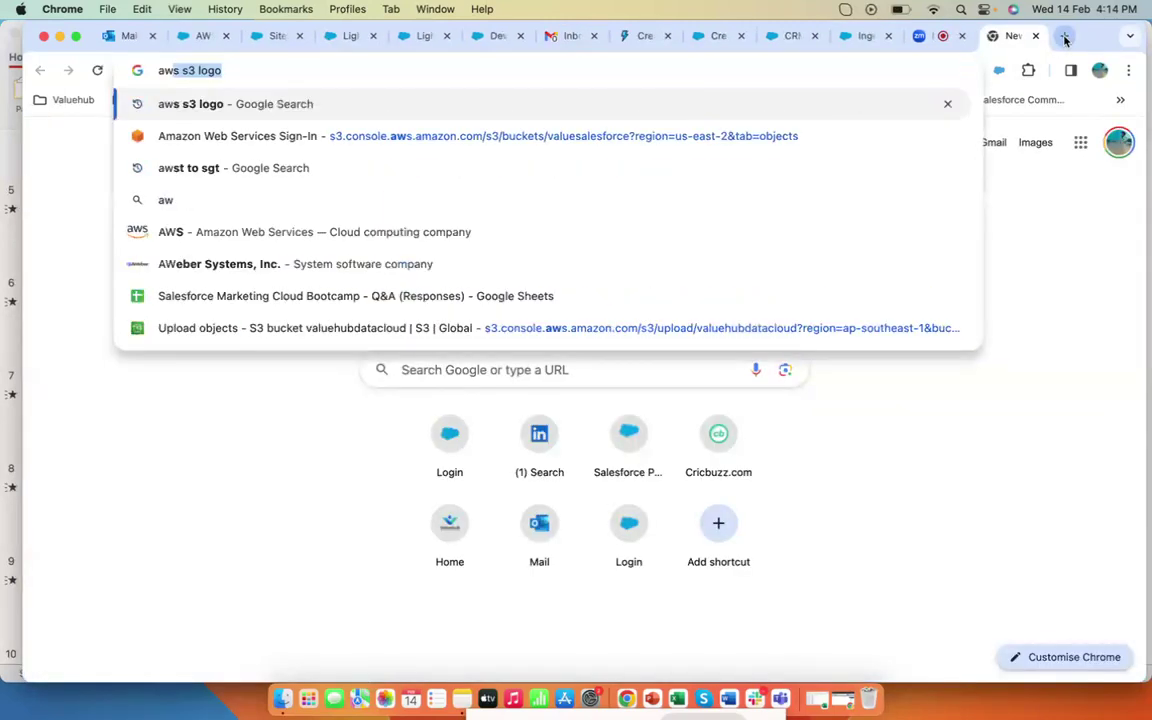
{"action": "key", "text": "Down"}
{"action": "key", "text": "Return"}
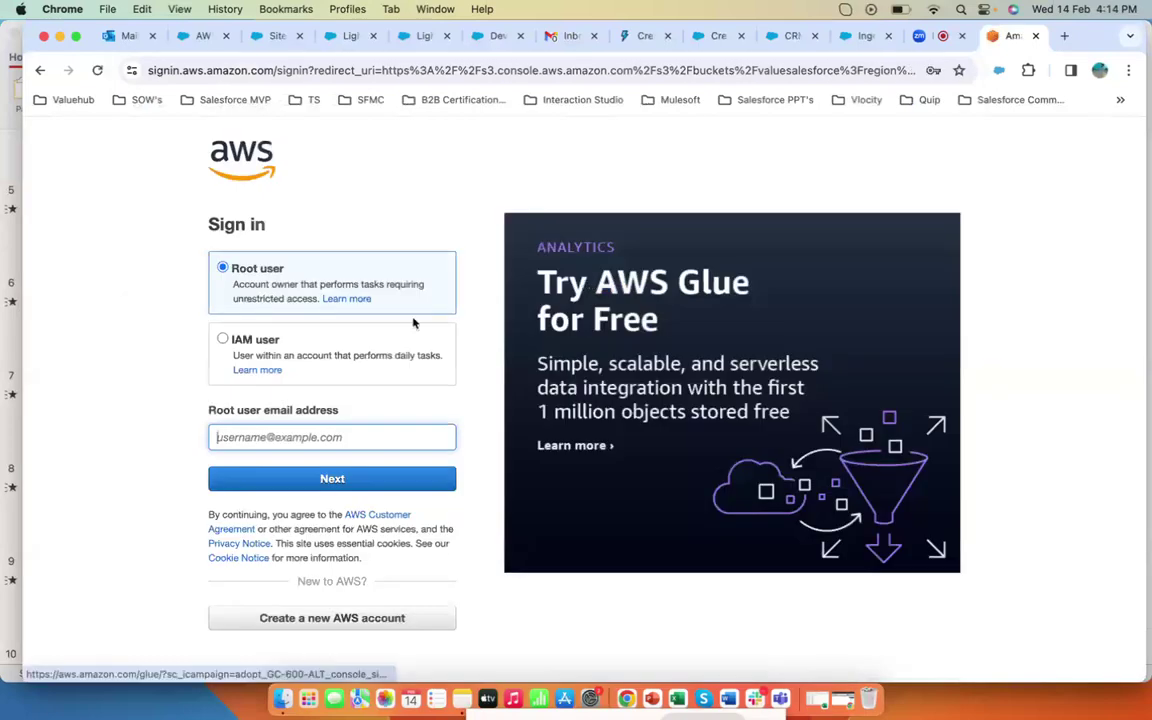
{"action": "scroll", "coordinate": [429, 404], "scroll_direction": "down", "scroll_amount": 1}
{"action": "left_click", "coordinate": [328, 415]}
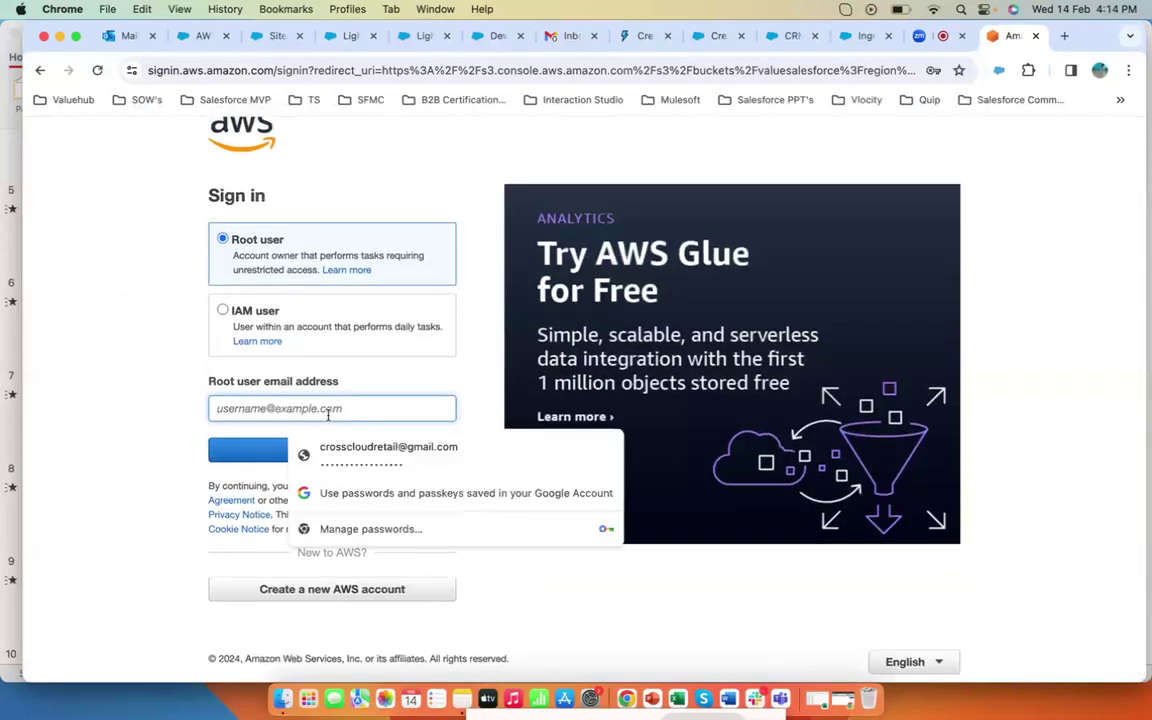
{"action": "type", "text": "p"}
{"action": "left_click", "coordinate": [360, 446]}
{"action": "left_click", "coordinate": [340, 451]}
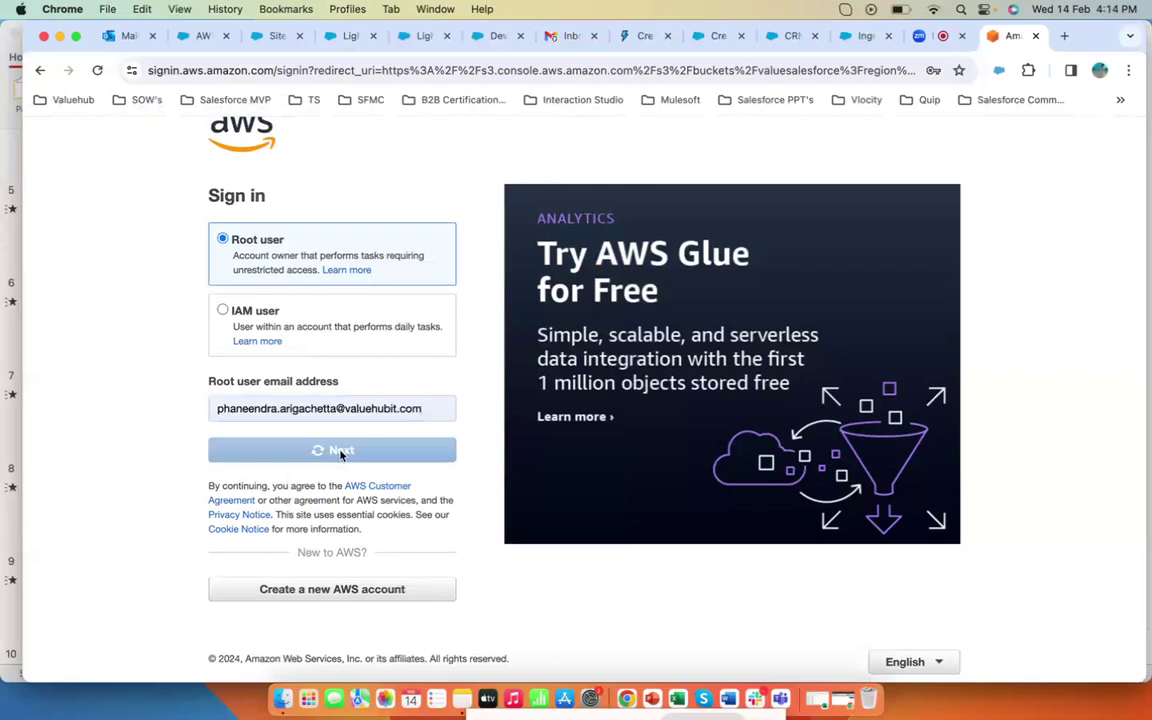
- Enter the root user password and sign in to the AWS console
{"action": "type", "text": "•••••••"}
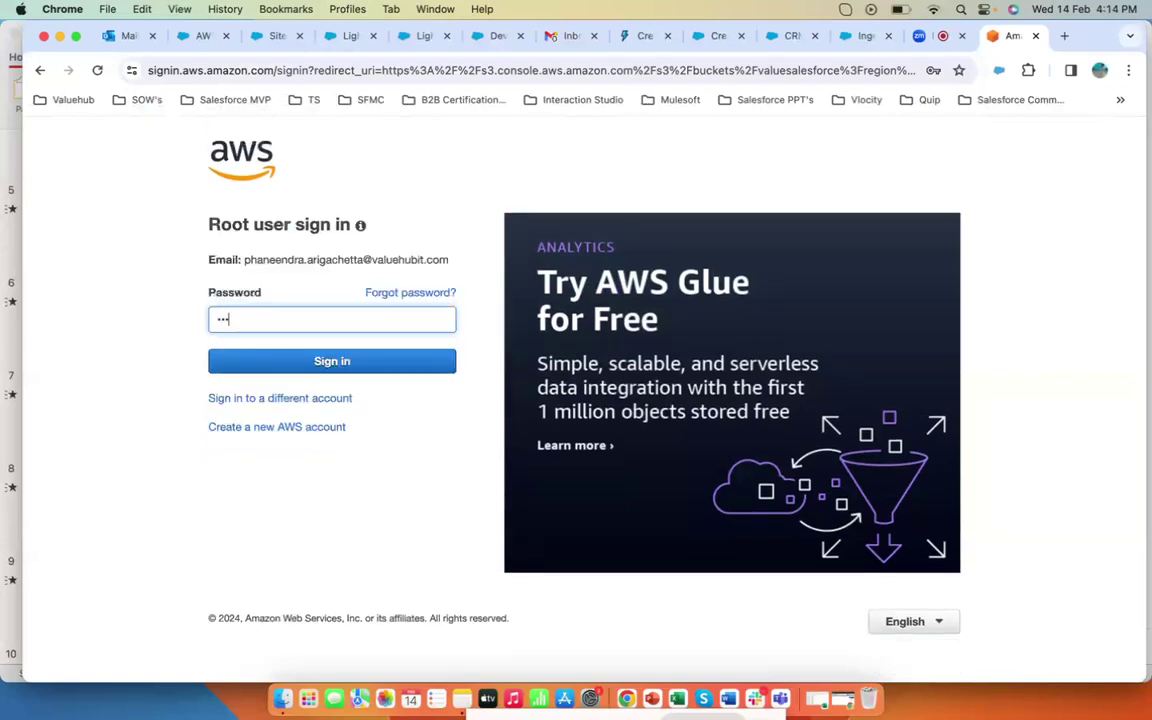
{"action": "type", "text": "•••••••"}
{"action": "key", "text": "Return"}
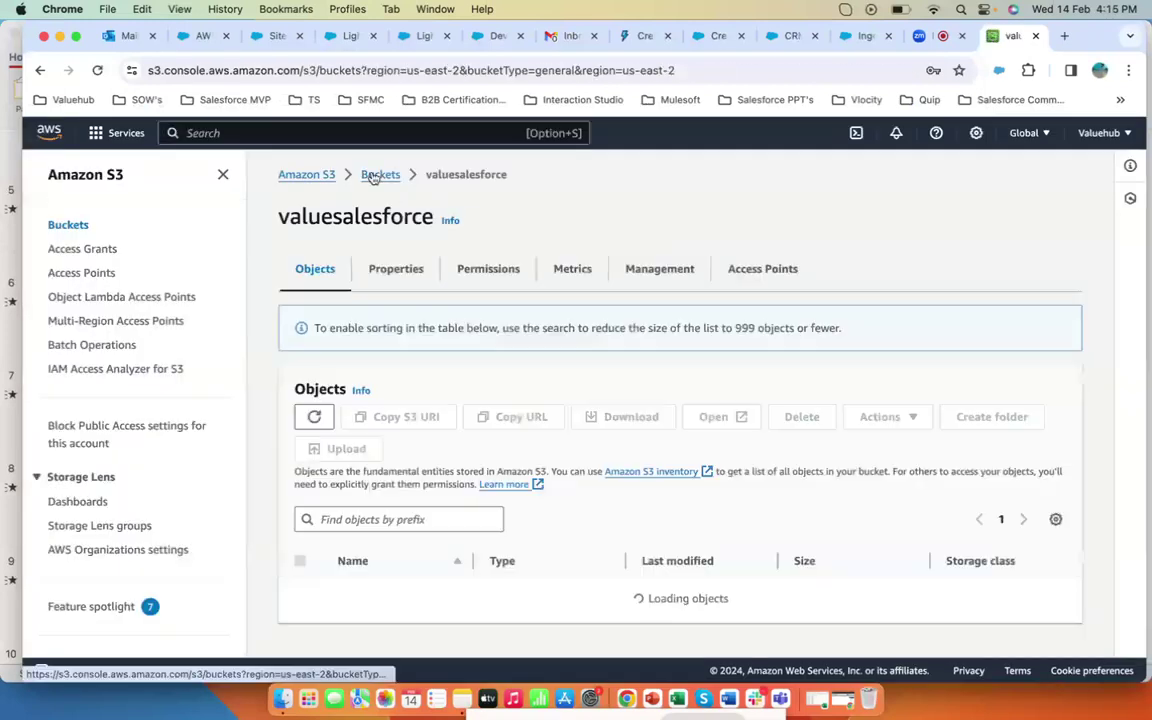
- Browse the valuehubdatacloud bucket through CancelledOrders/Salesforce-c360-Segments/2024/02/13/14 to the exported segment folder
{"action": "left_click", "coordinate": [380, 174]}
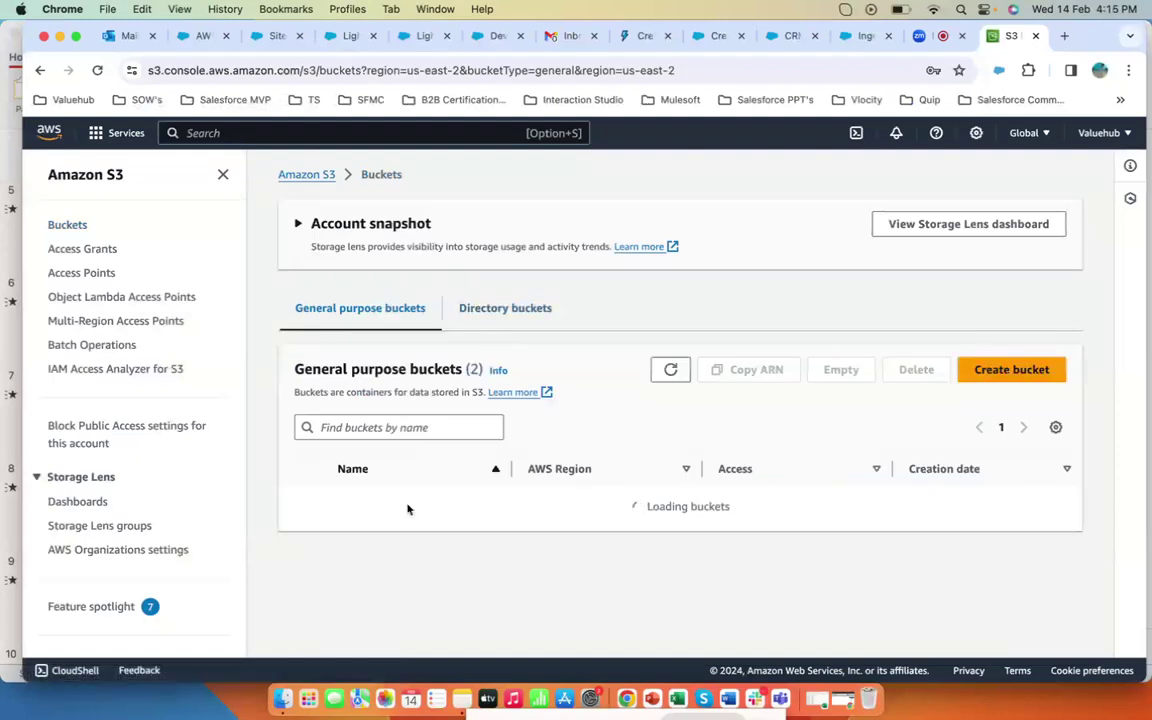
{"action": "left_click", "coordinate": [380, 551]}
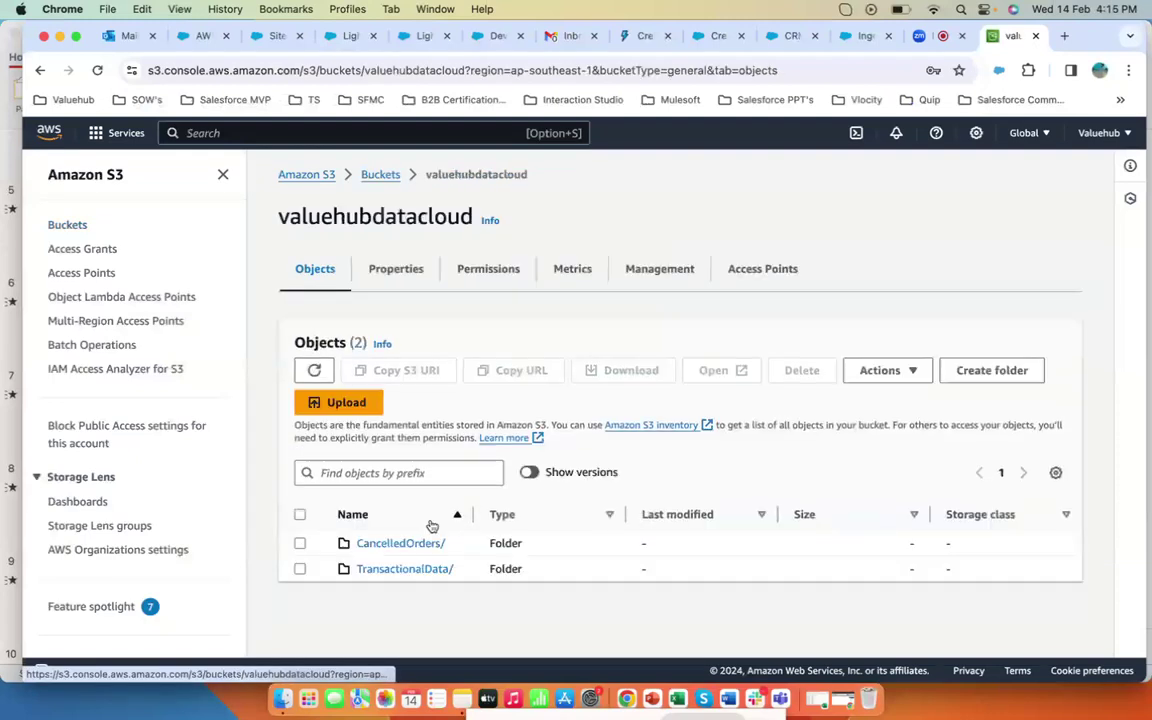
{"action": "left_click", "coordinate": [410, 544]}
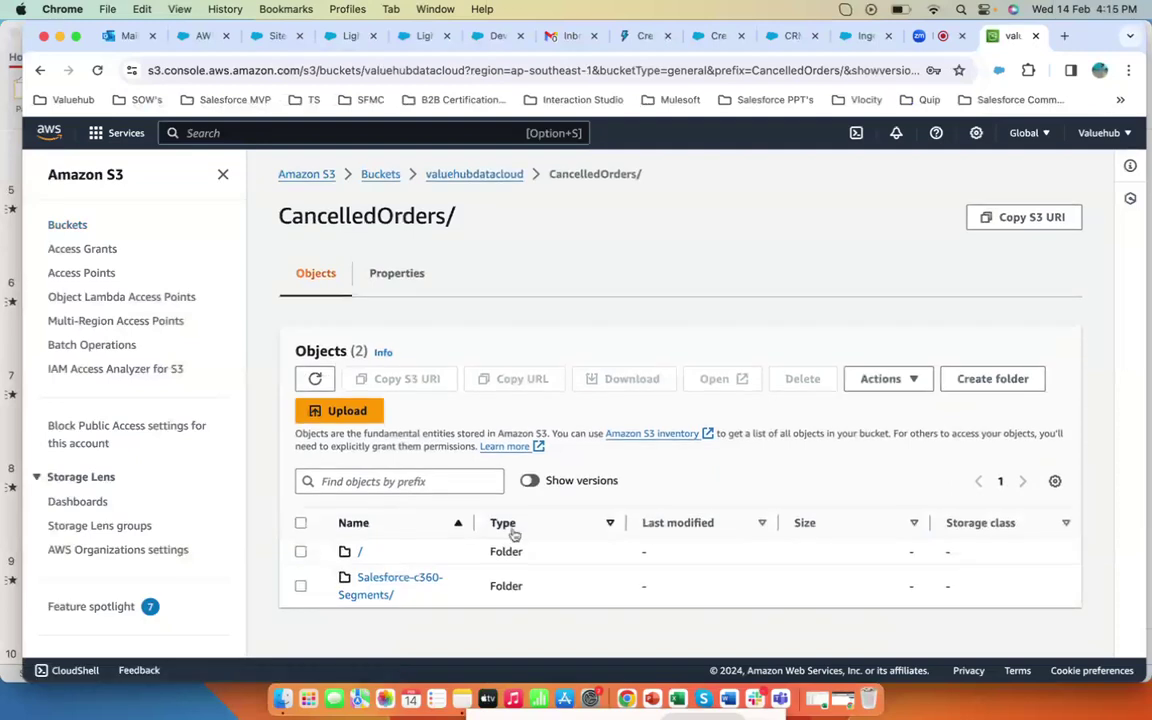
{"action": "left_click", "coordinate": [380, 592]}
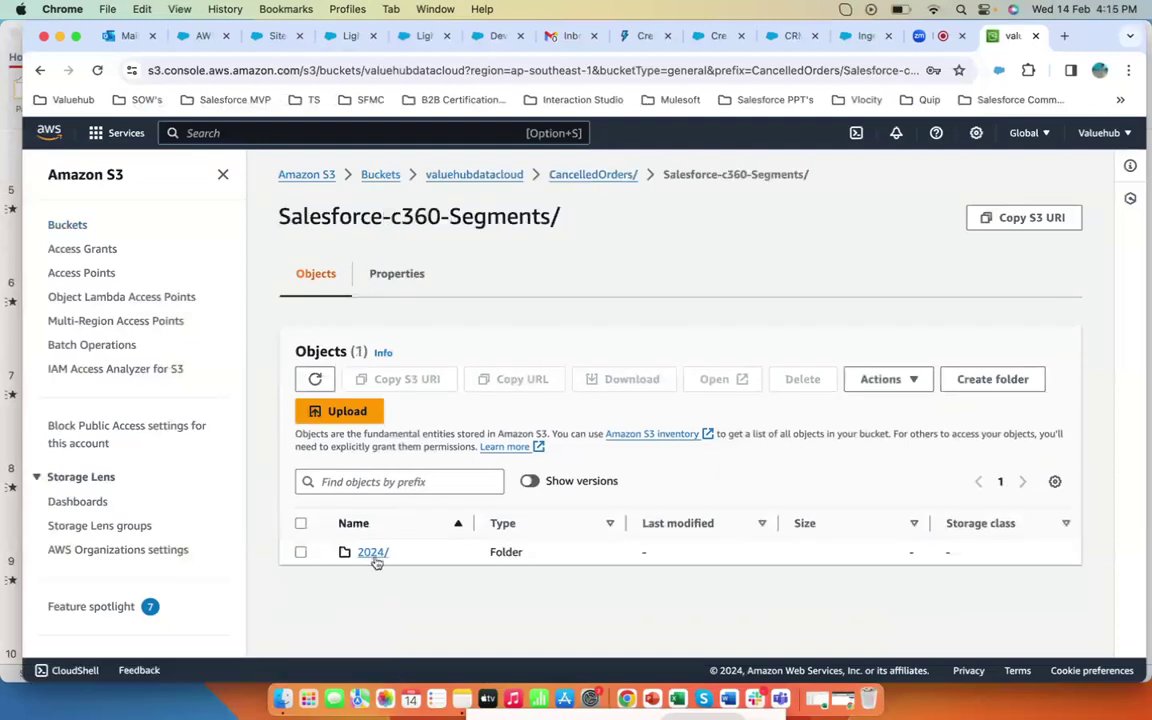
{"action": "left_click", "coordinate": [376, 557]}
{"action": "left_click", "coordinate": [370, 559]}
{"action": "left_click", "coordinate": [367, 553]}
{"action": "left_click", "coordinate": [367, 553]}
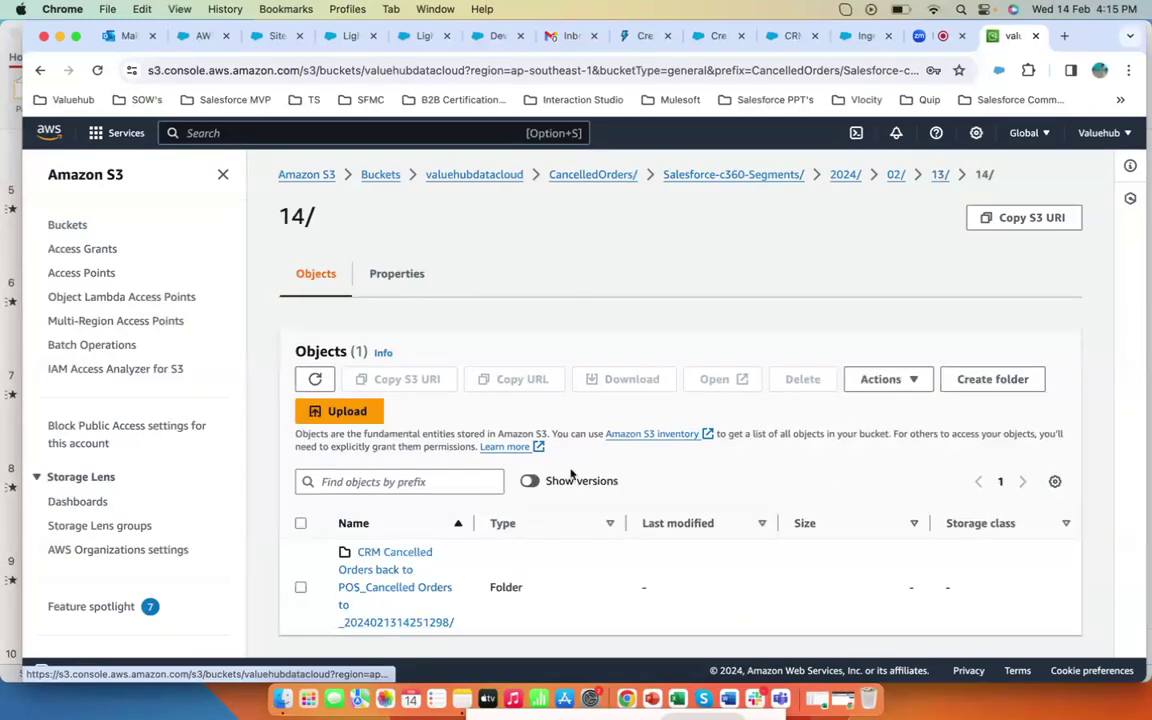
{"action": "scroll", "coordinate": [600, 460], "scroll_direction": "down", "scroll_amount": 1}
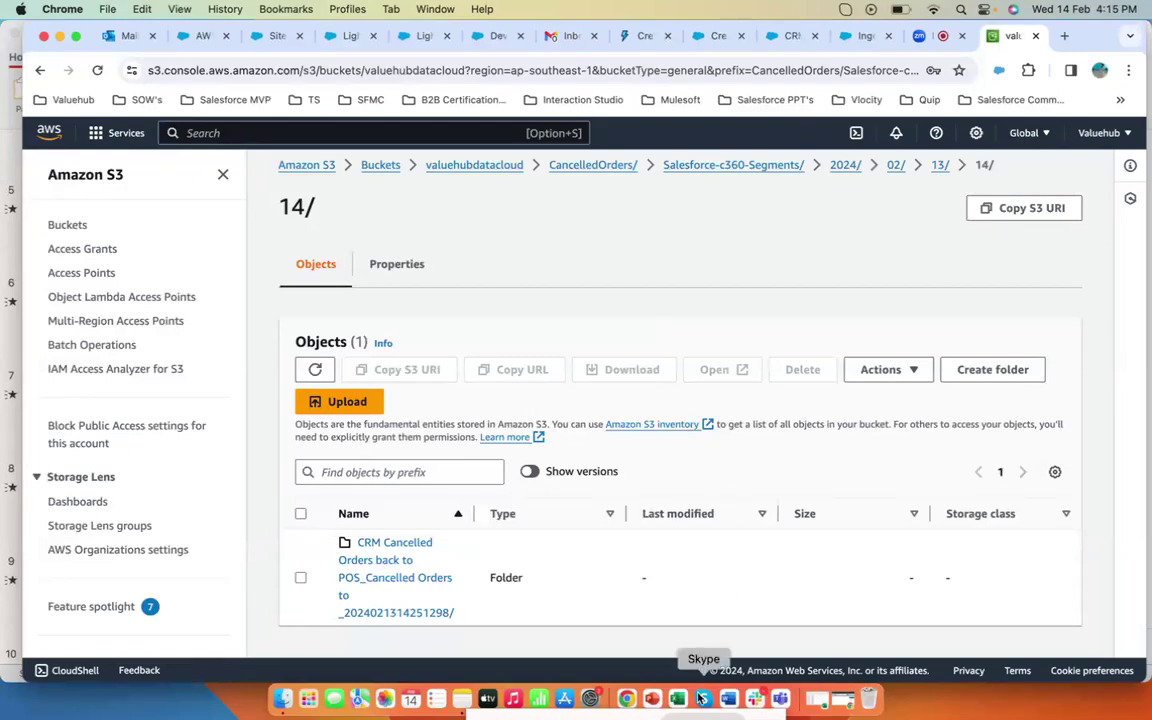
- Switch to the presentation showing the solution diagram slide
{"action": "left_click", "coordinate": [651, 705]}
{"action": "left_click", "coordinate": [945, 675]}
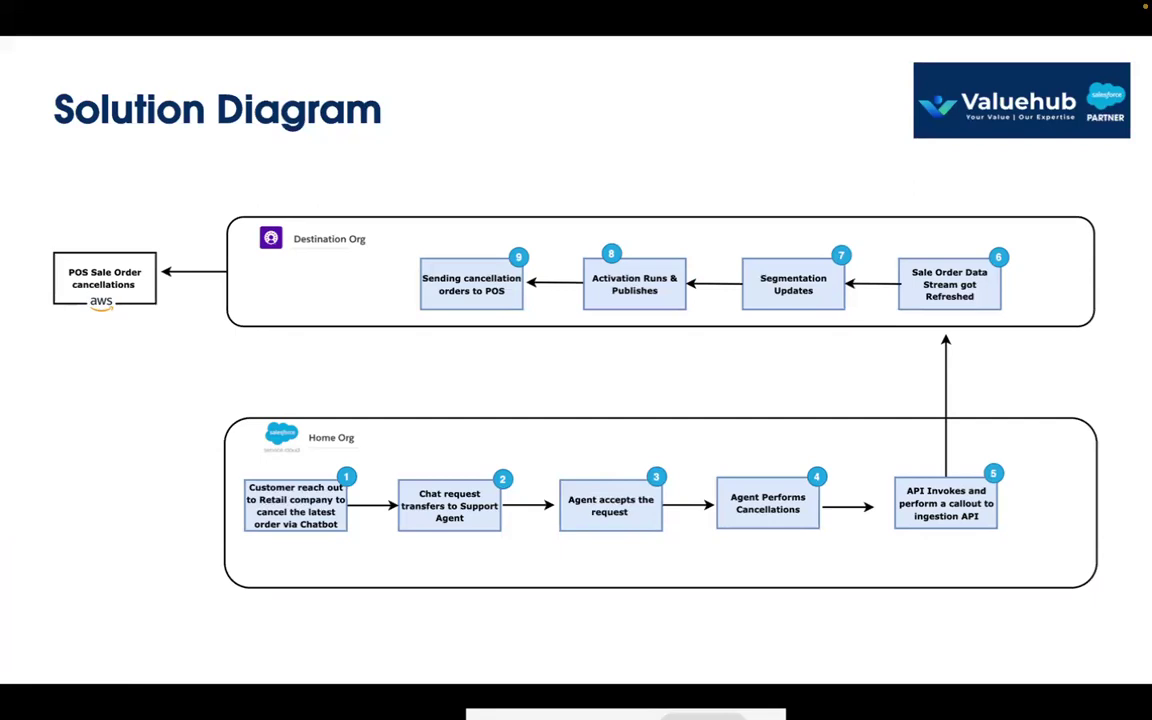
{"action": "key", "text": "Right"}
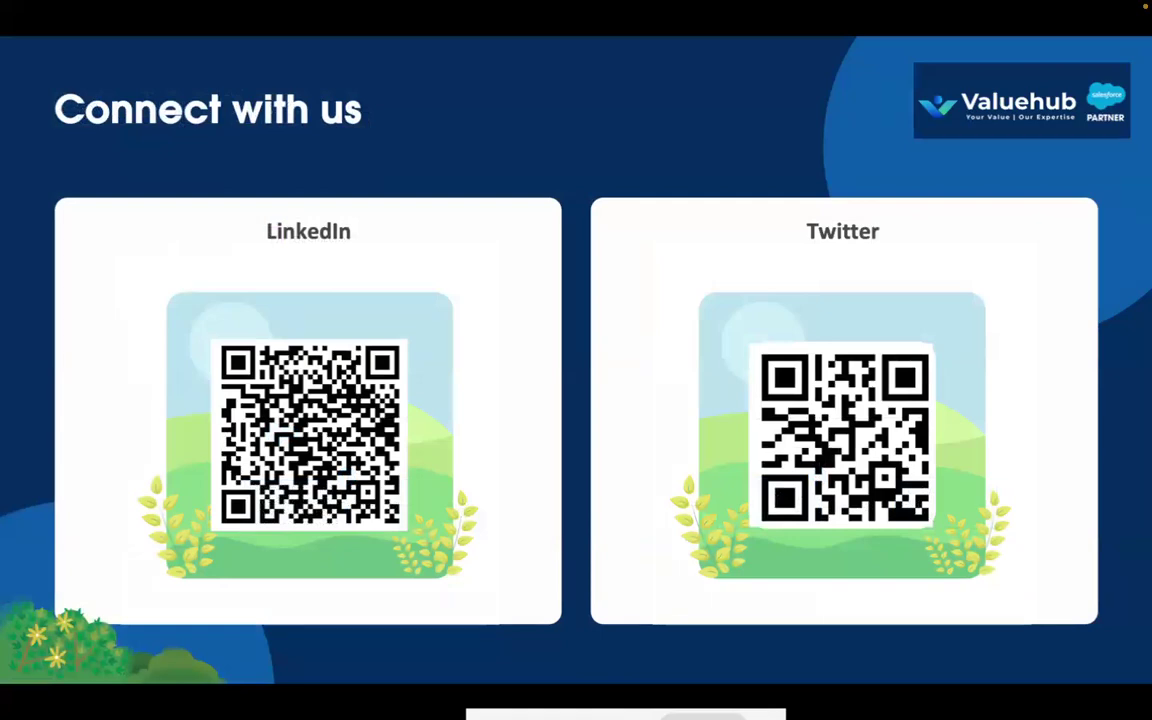
{"action": "key", "text": "Right"}
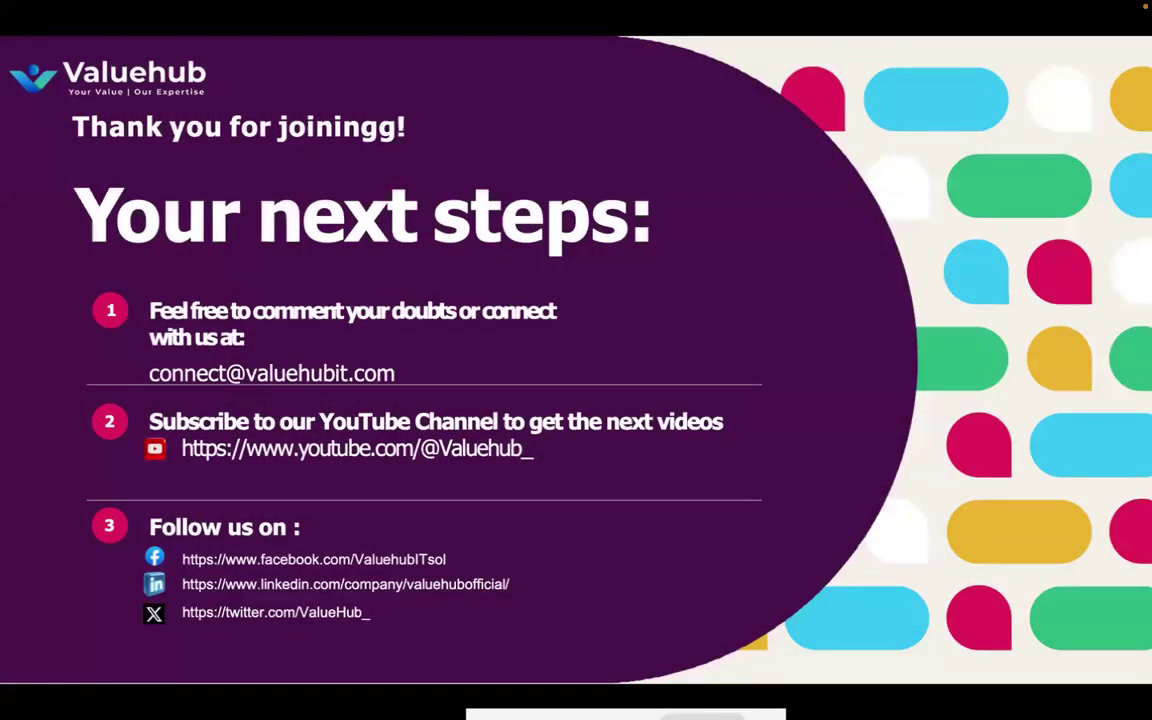